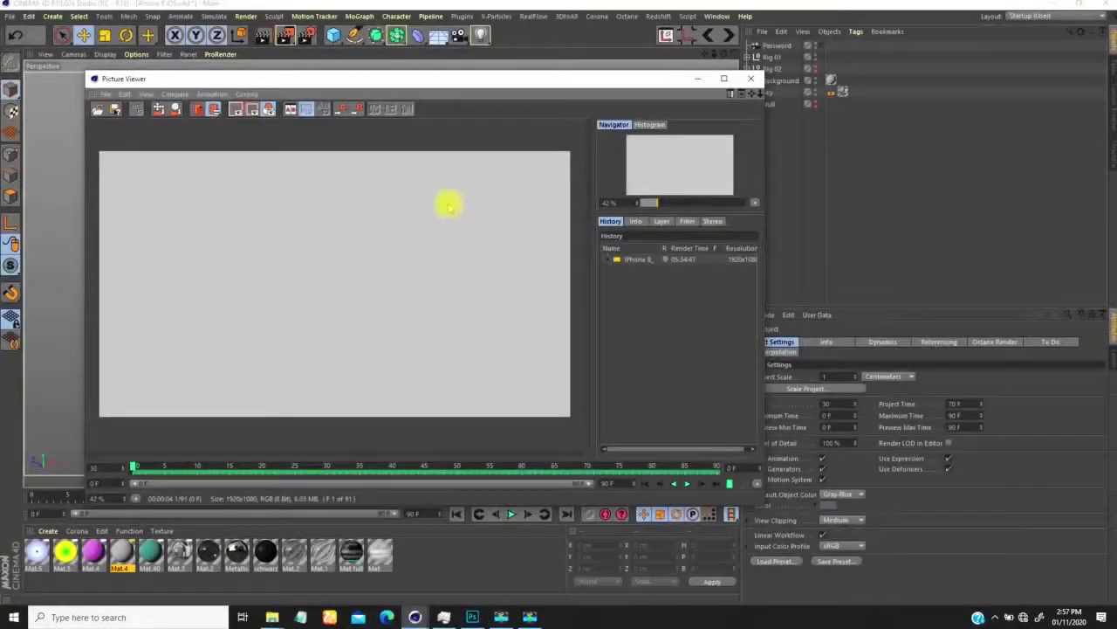
Play the rendered phone animation in the Picture Viewer, stop playback and minimize the viewer.
mouse_move(468, 80)
mouse_down()
mouse_move(460, 71)
mouse_move(470, 70)
mouse_up()
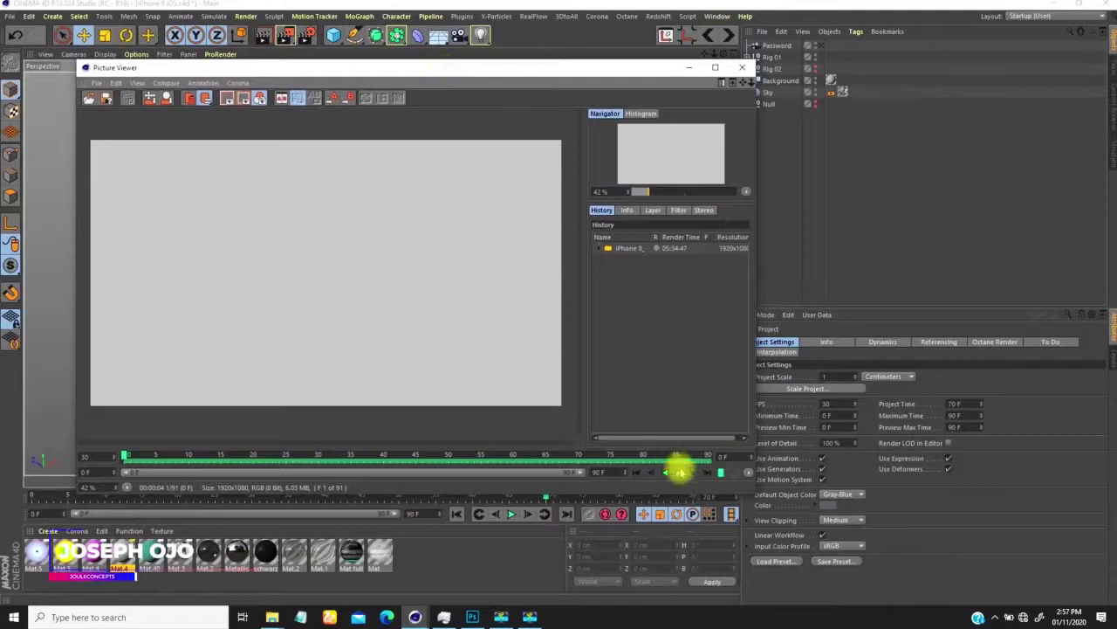
click(679, 472)
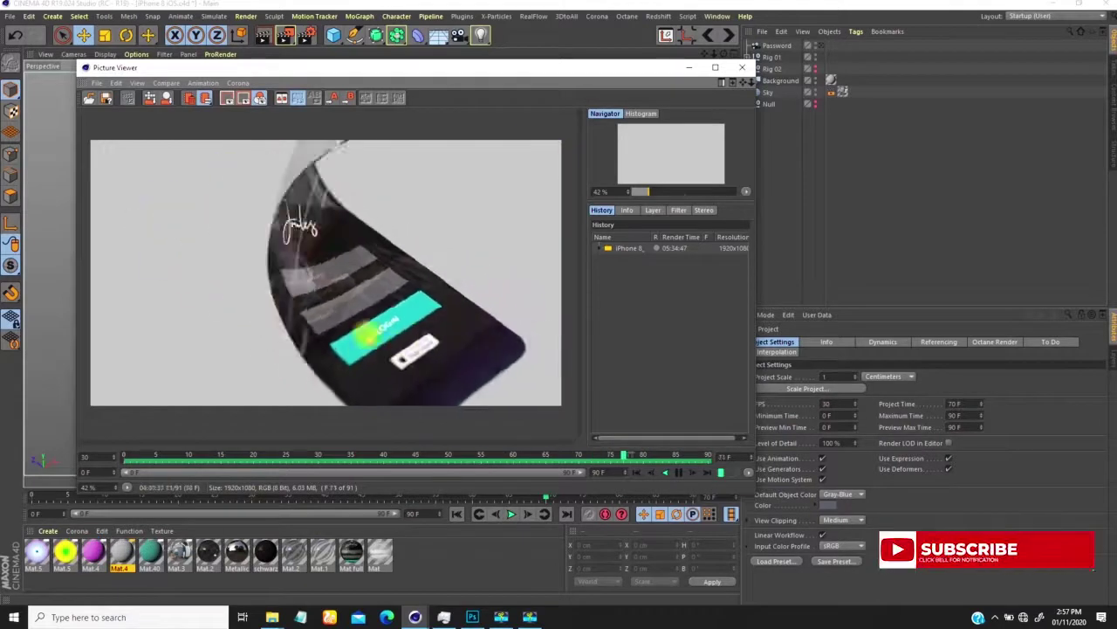
click(678, 472)
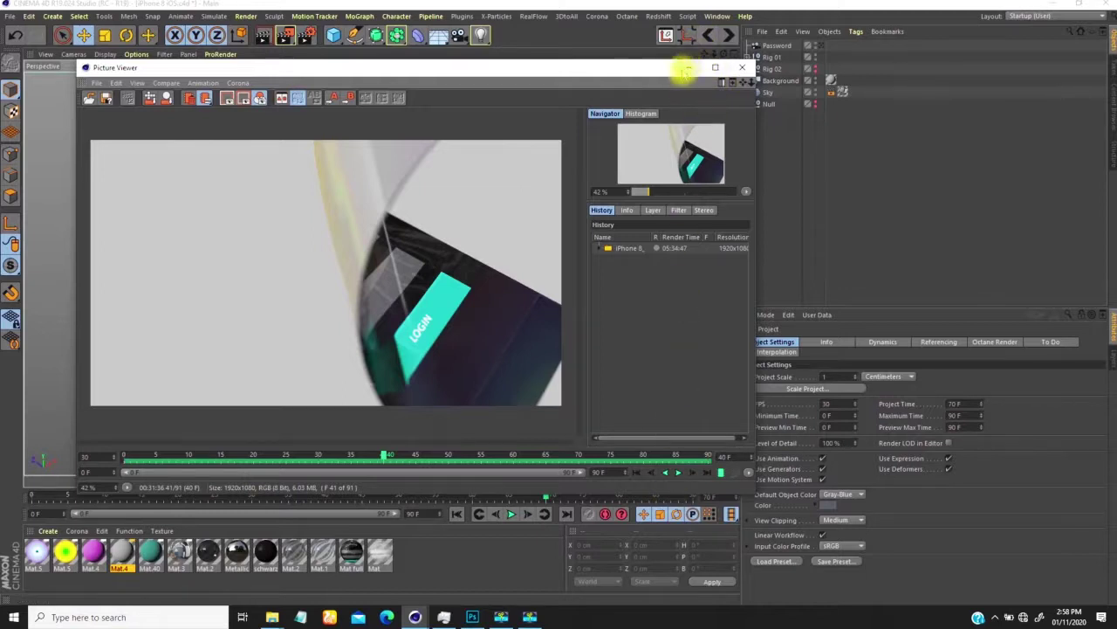
click(689, 67)
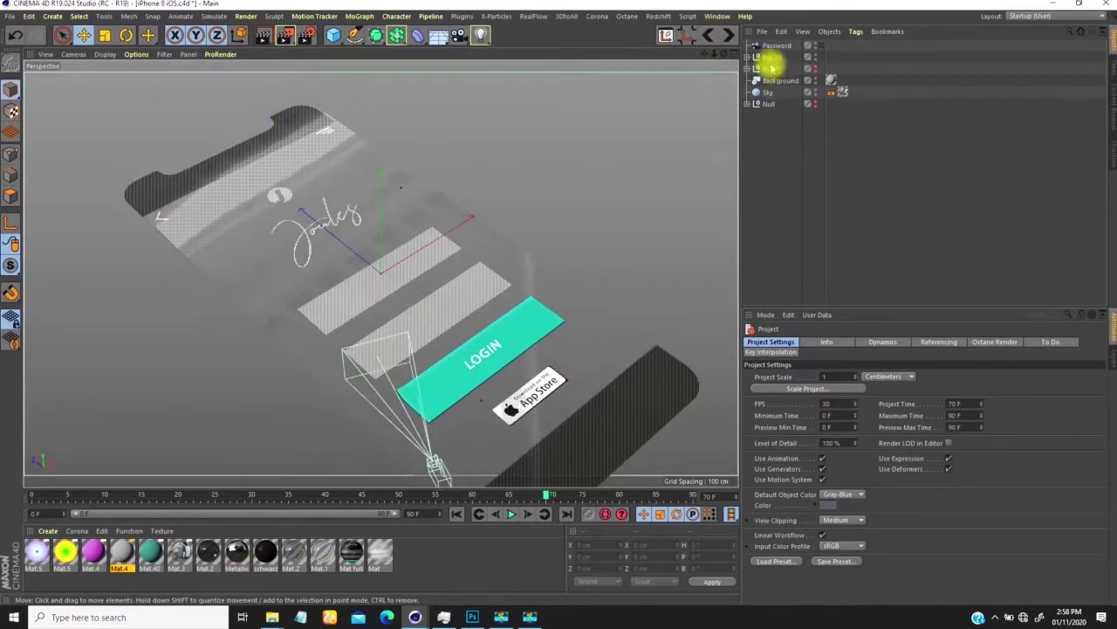
Create a new empty project and return to the iPhone 8 iOS project.
key(ctrl+n)
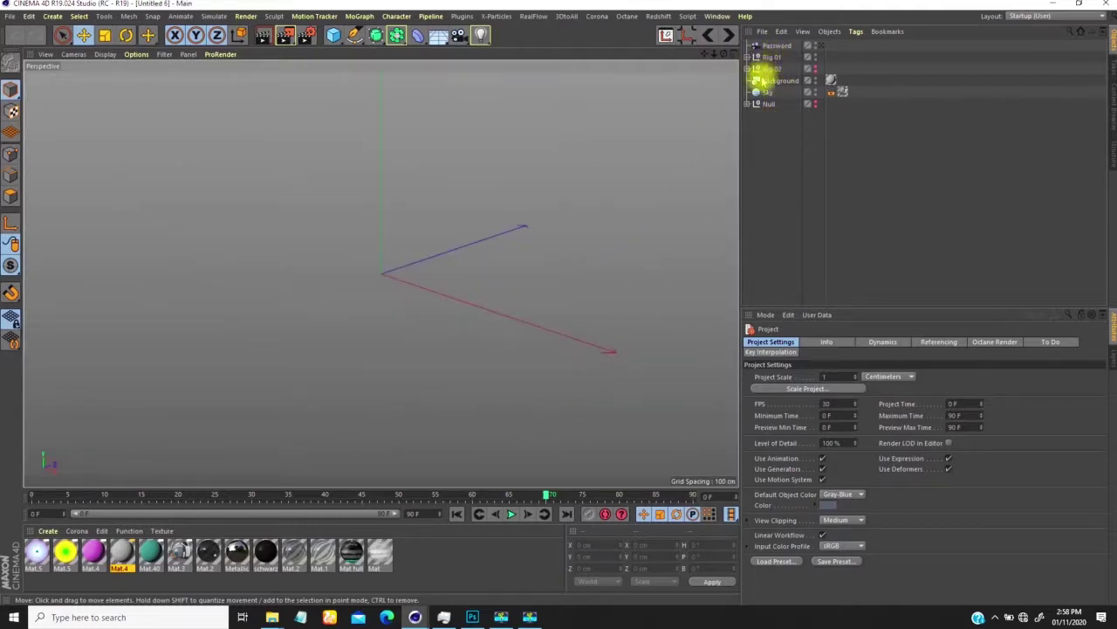
key(ctrl+z)
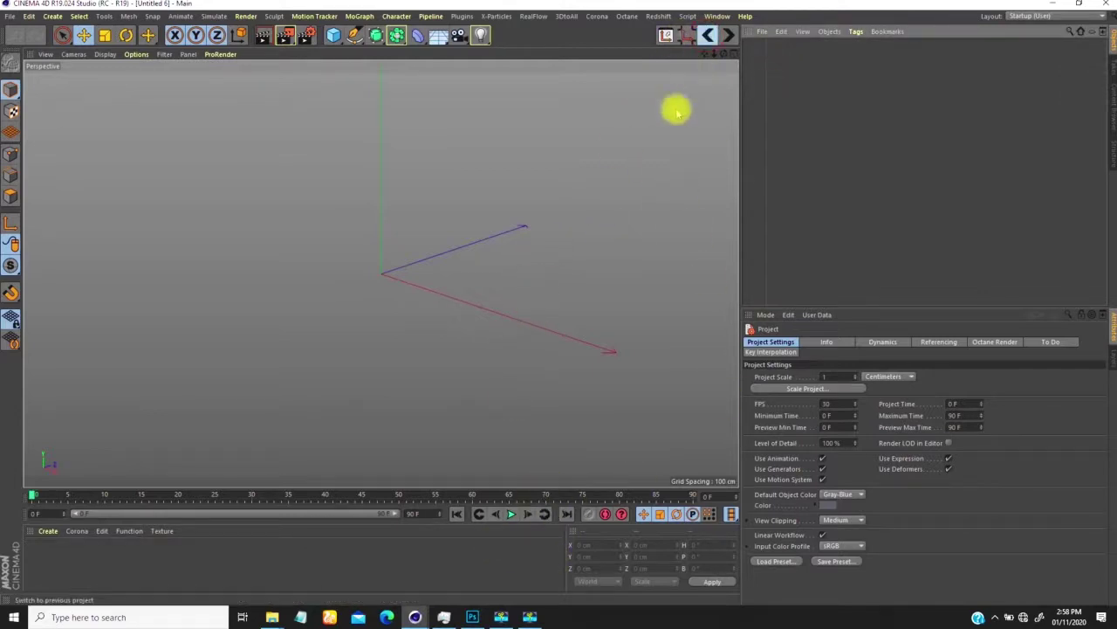
key(ctrl+Tab)
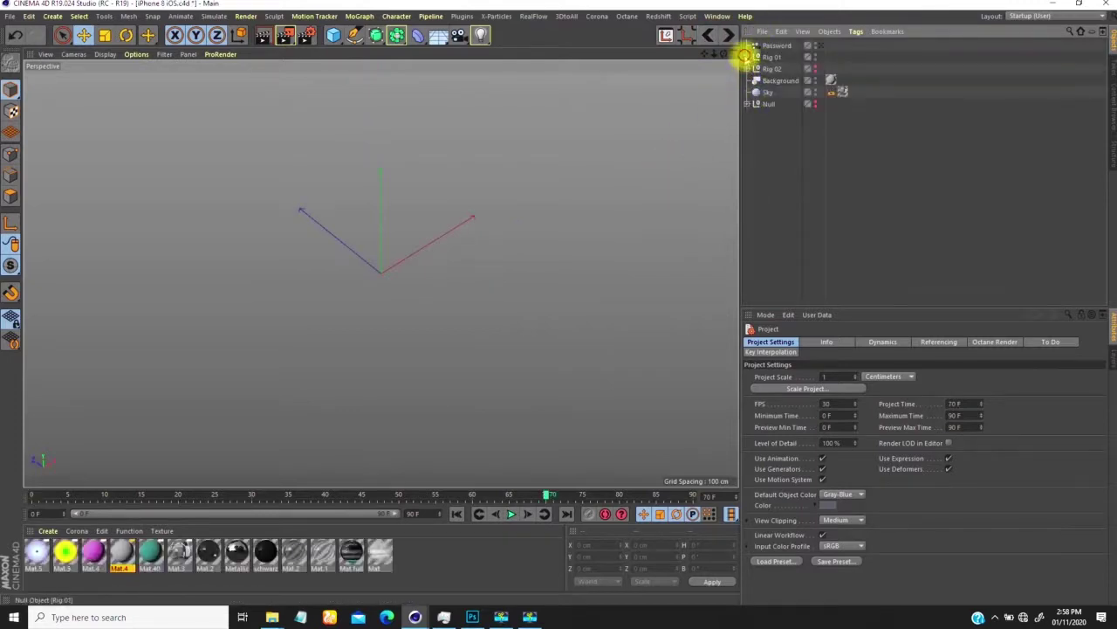
Examine the object hierarchy inside Rig 01 and under its Retopo_Screen object.
click(747, 57)
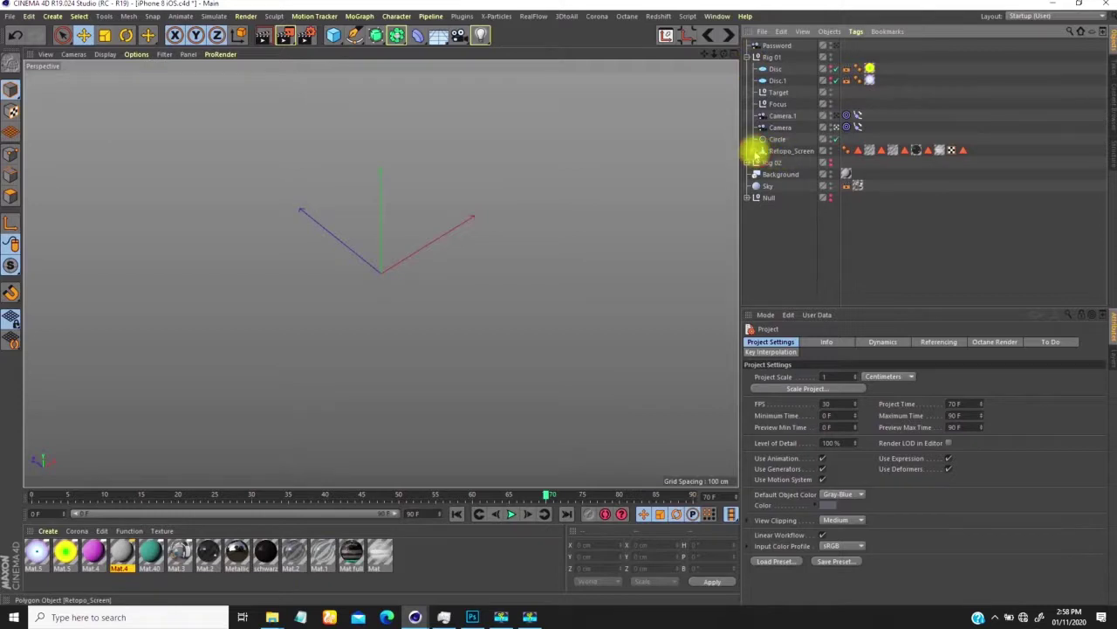
click(756, 152)
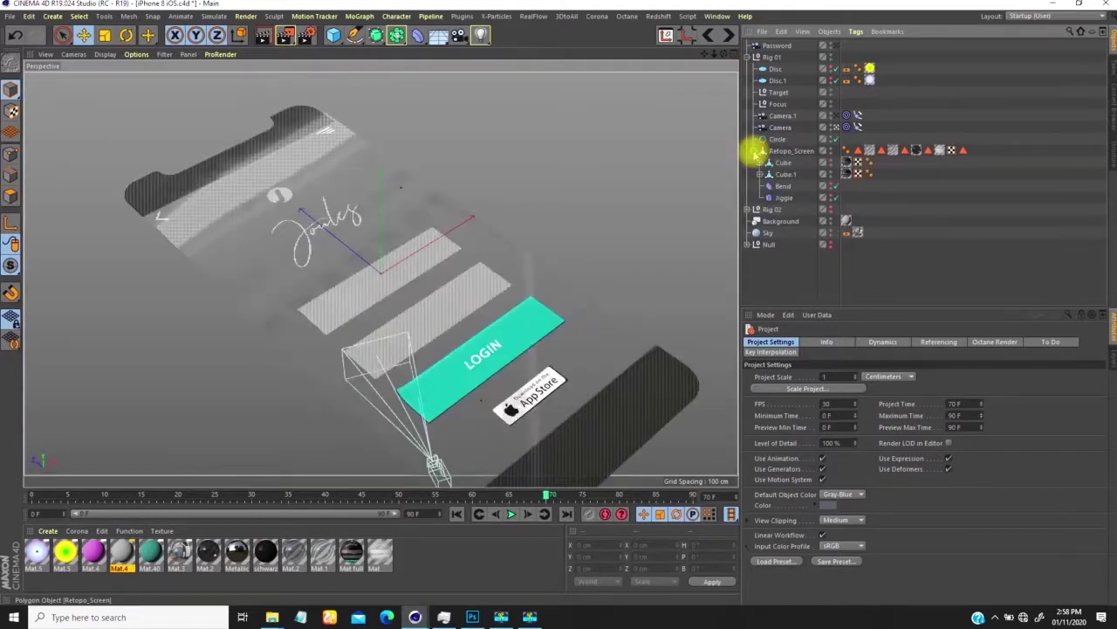
click(756, 152)
click(782, 154)
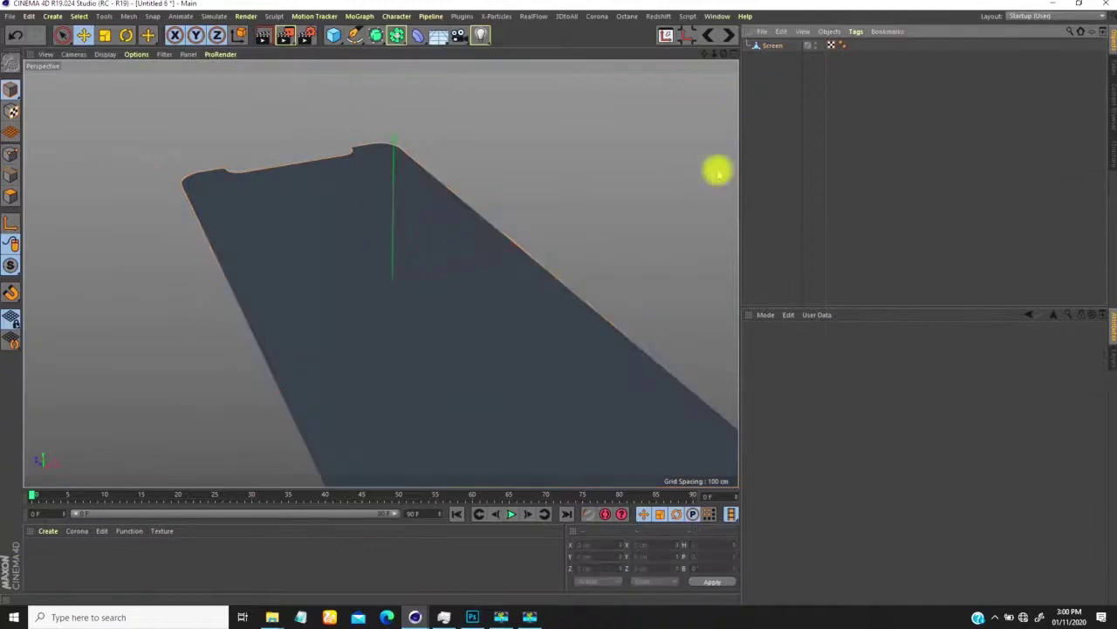
click(530, 617)
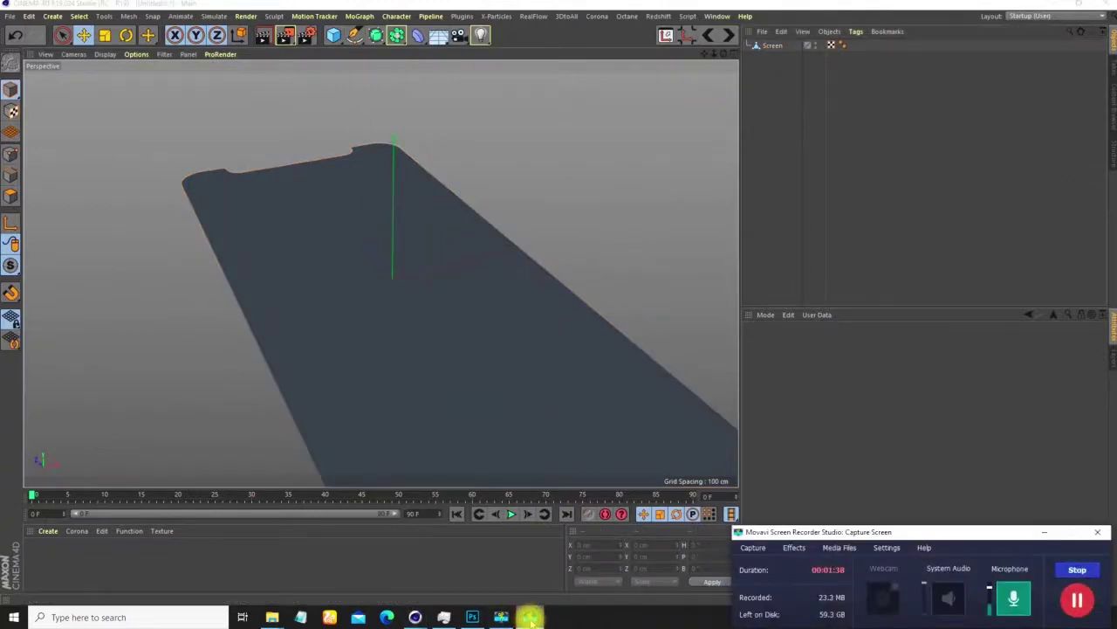
click(529, 617)
click(531, 615)
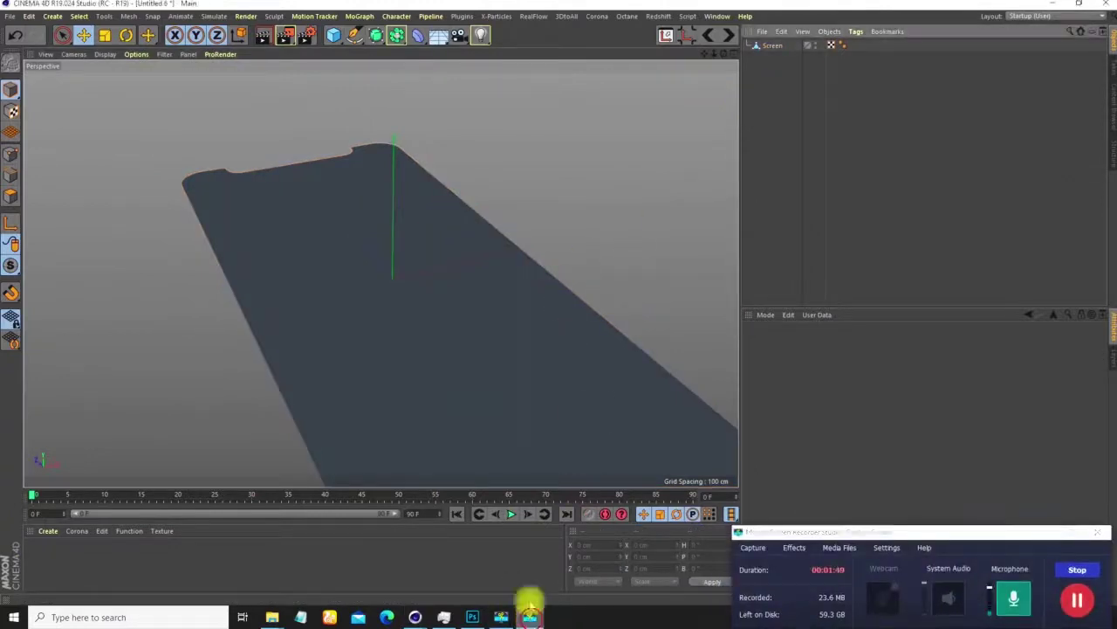
click(530, 615)
Examine the flat phone Screen object in the new project from several angles and distances.
alt+right_drag(420, 315, 410, 376)
alt+middle_drag(401, 336, 396, 309)
alt+drag(395, 307, 446, 359)
alt+middle_drag(402, 315, 450, 363)
alt+drag(450, 362, 355, 137)
alt+right_drag(355, 137, 329, 198)
alt+right_drag(407, 259, 399, 271)
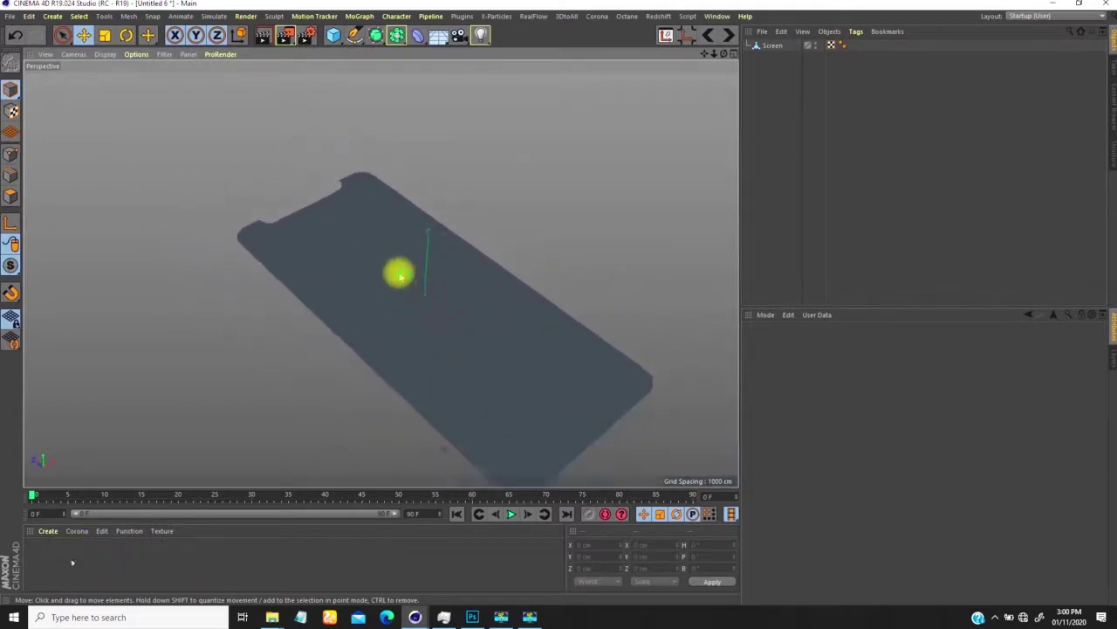
alt+middle_drag(399, 271, 329, 233)
alt+drag(391, 295, 387, 291)
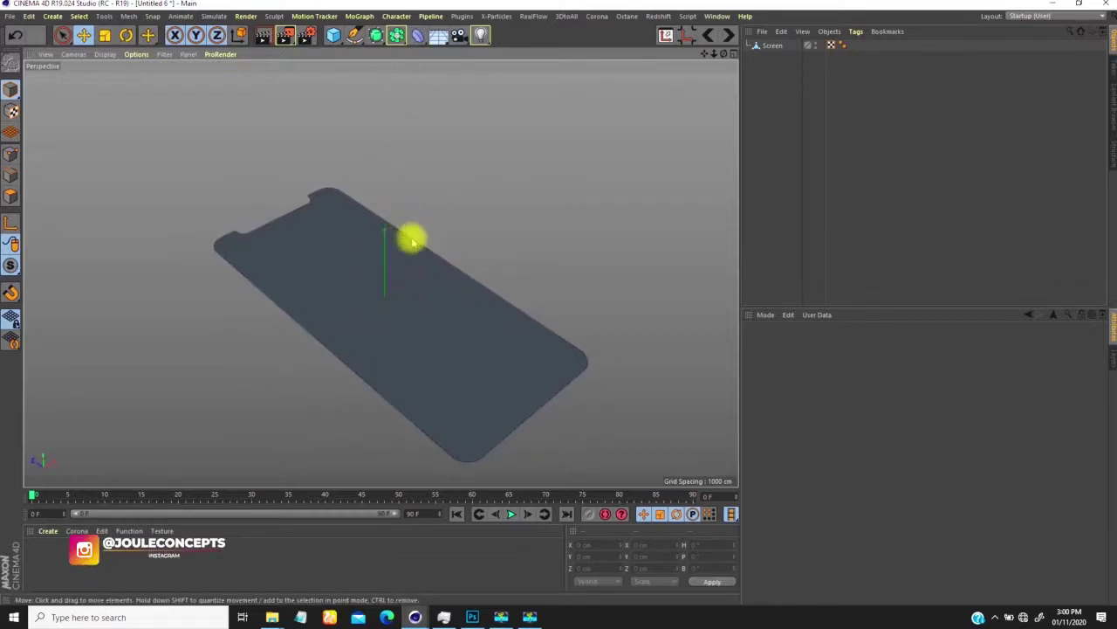
alt+right_drag(503, 309, 511, 241)
alt+drag(461, 255, 456, 223)
alt+middle_drag(456, 222, 455, 210)
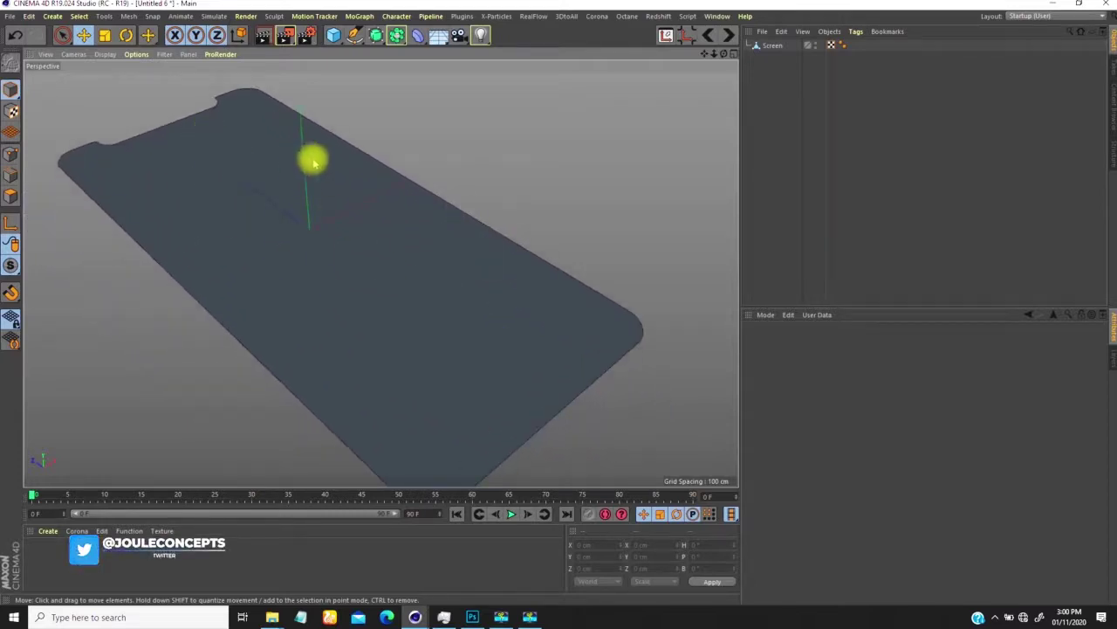
alt+right_drag(419, 314, 393, 309)
alt+drag(387, 329, 410, 331)
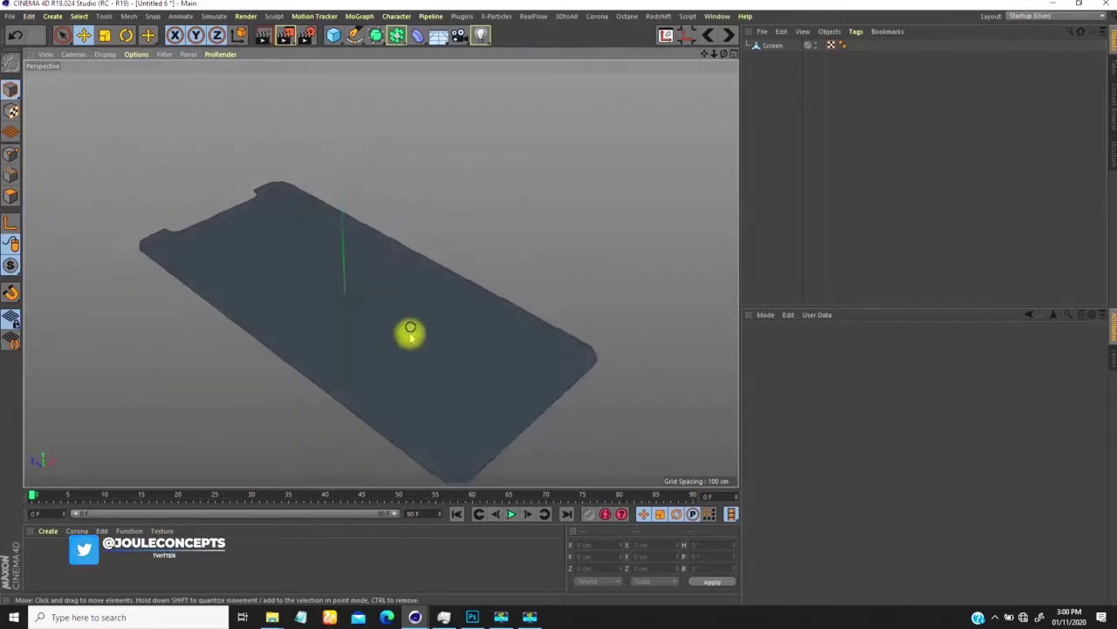
alt+right_drag(409, 331, 402, 328)
alt+drag(413, 329, 369, 294)
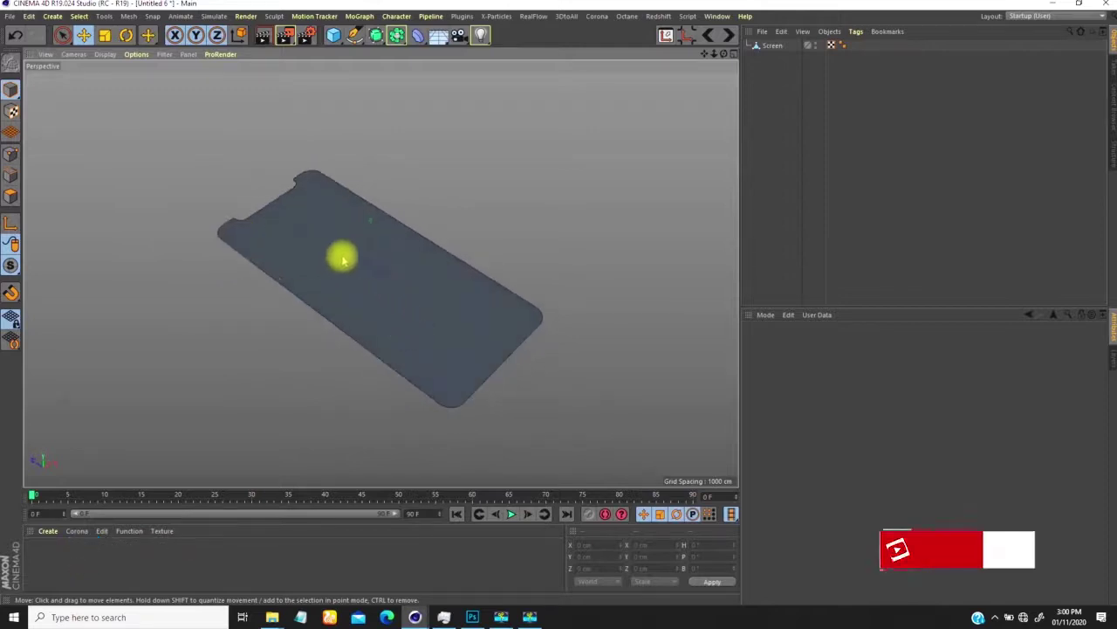
click(463, 16)
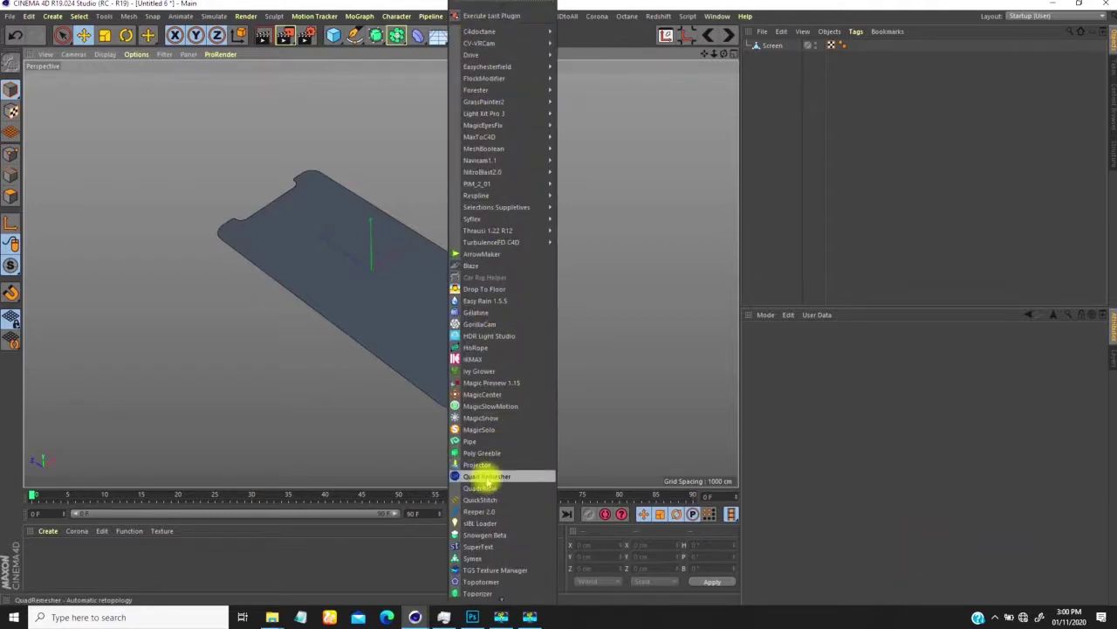
click(764, 214)
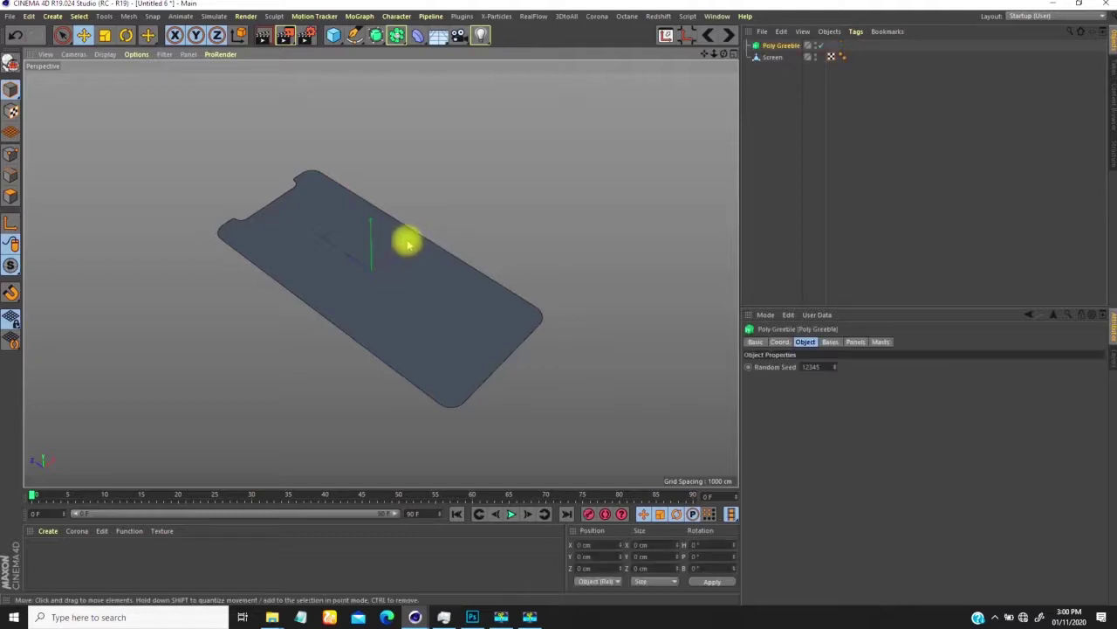
click(796, 45)
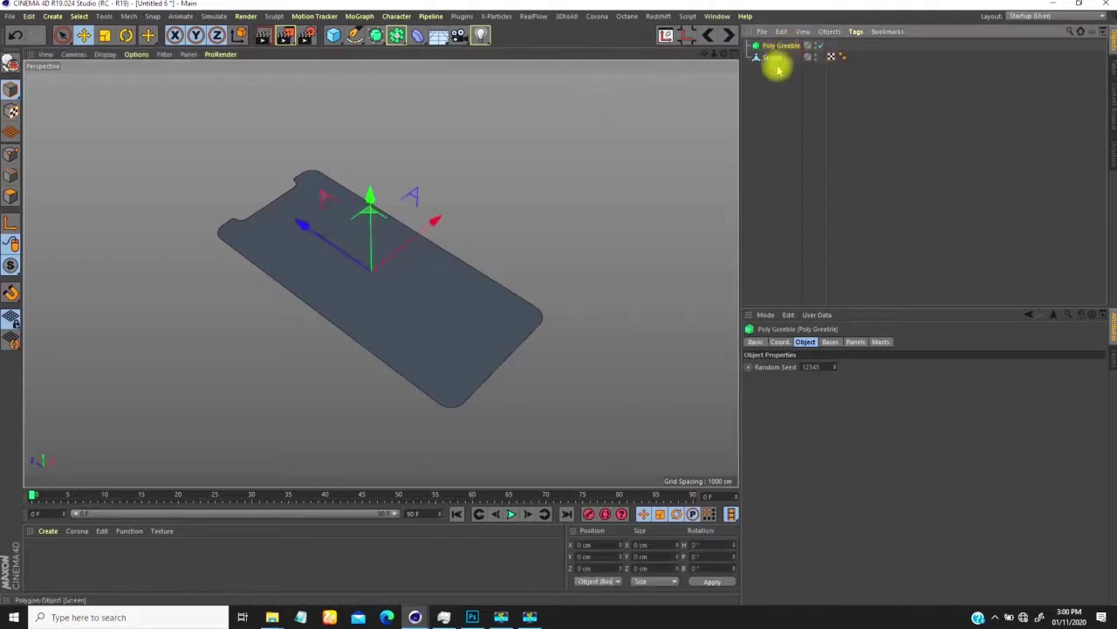
key(Delete)
Launch Quad Remesher for the Screen object and set the target quad count to 7000.
click(774, 45)
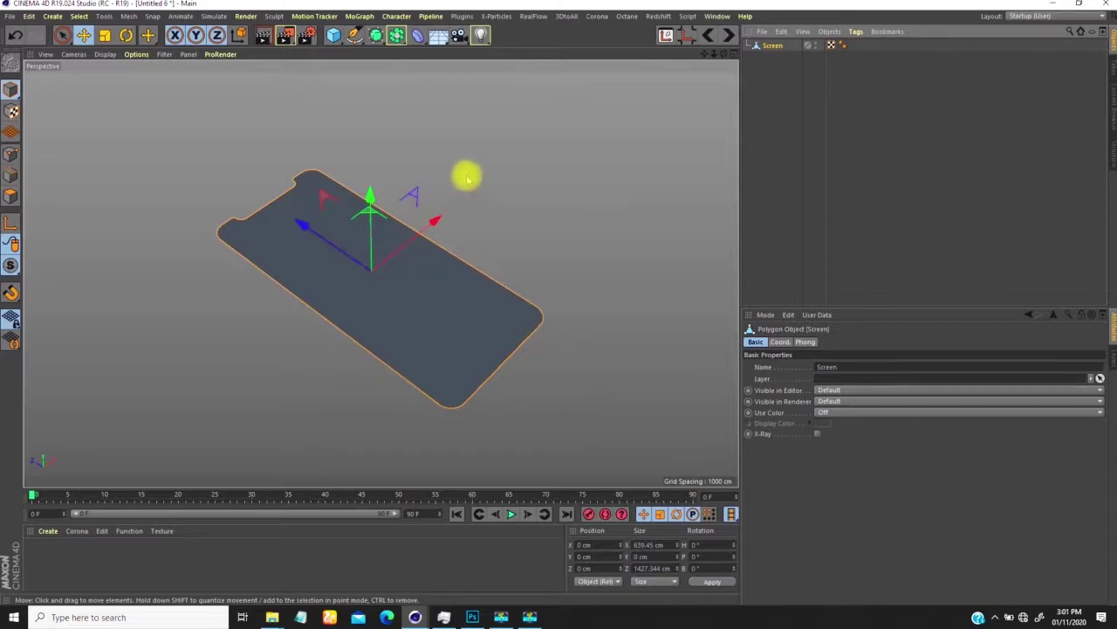
mouse_move(420, 281)
alt+mouse_down()
mouse_move(399, 289)
mouse_move(407, 277)
alt+mouse_up()
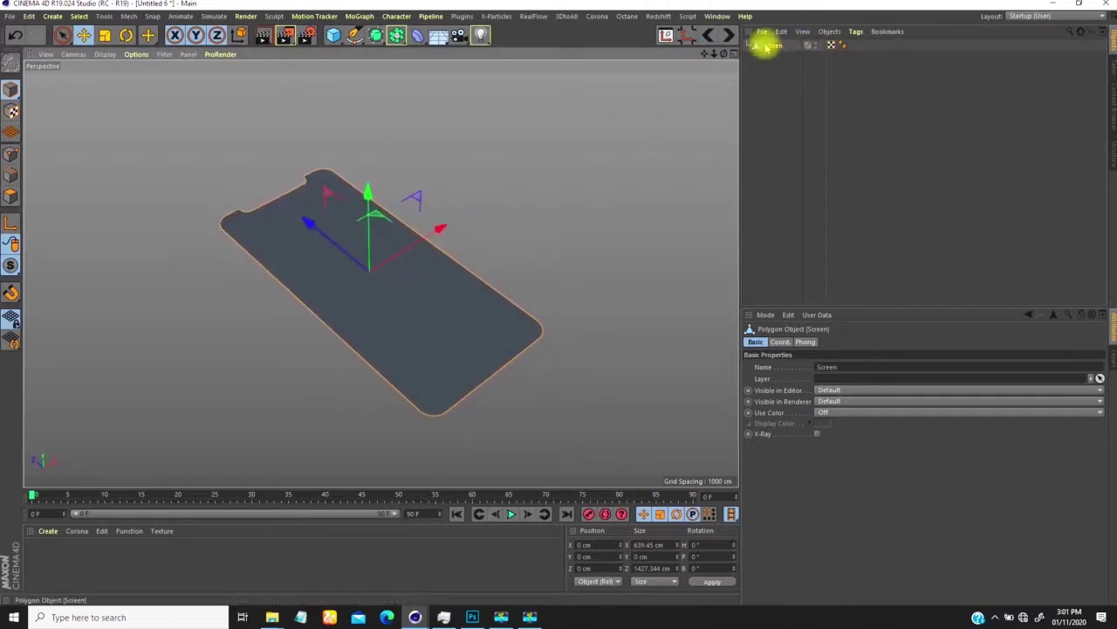
click(767, 47)
click(462, 17)
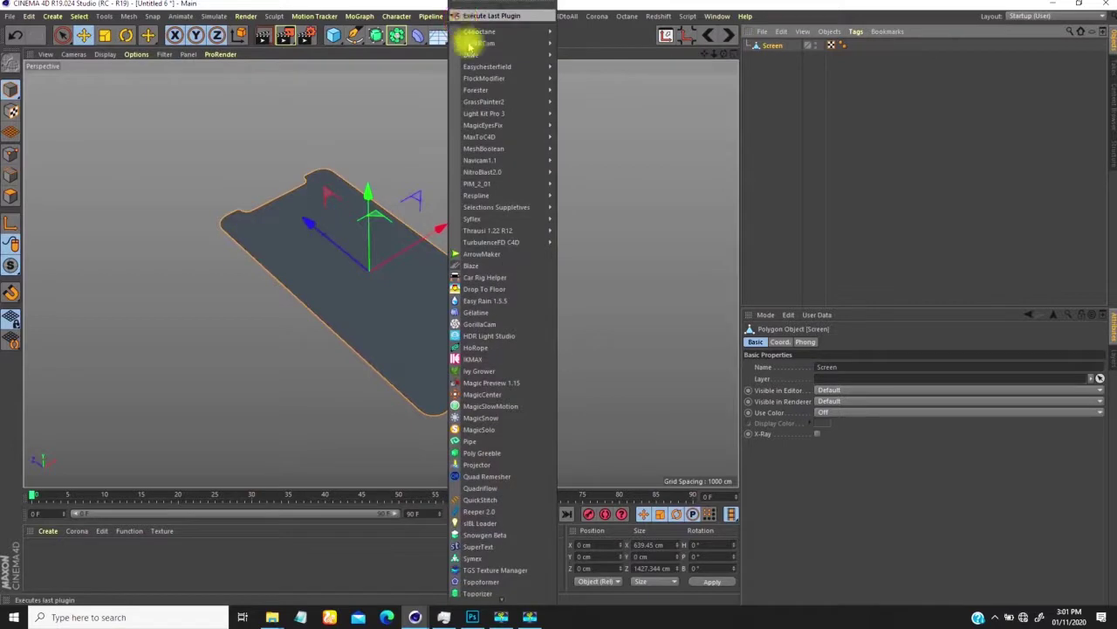
click(487, 476)
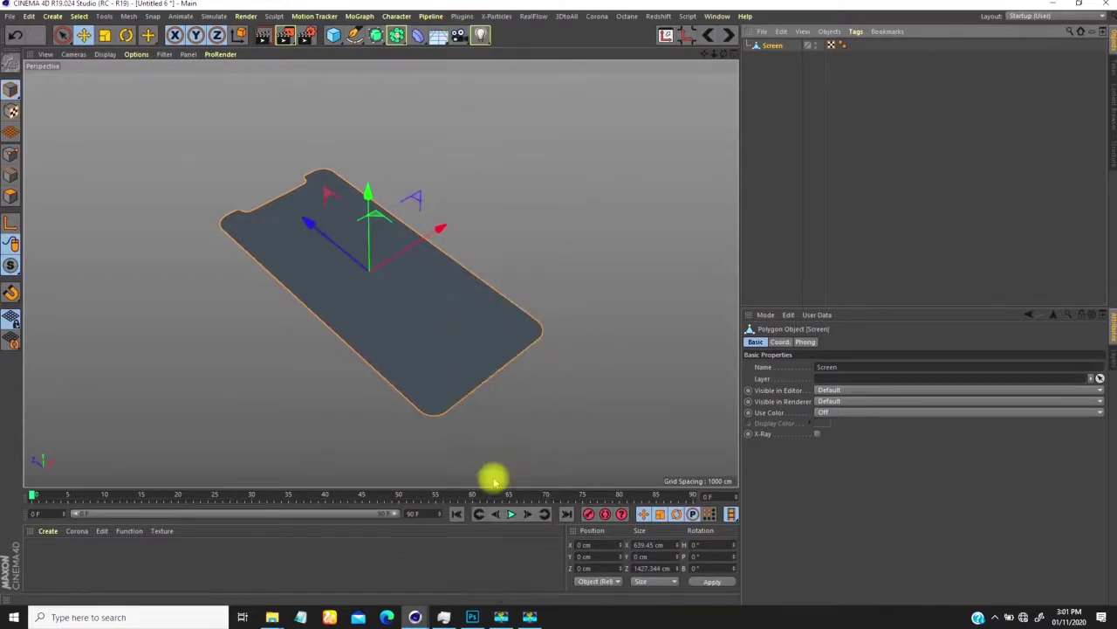
click(462, 288)
drag(463, 283, 666, 130)
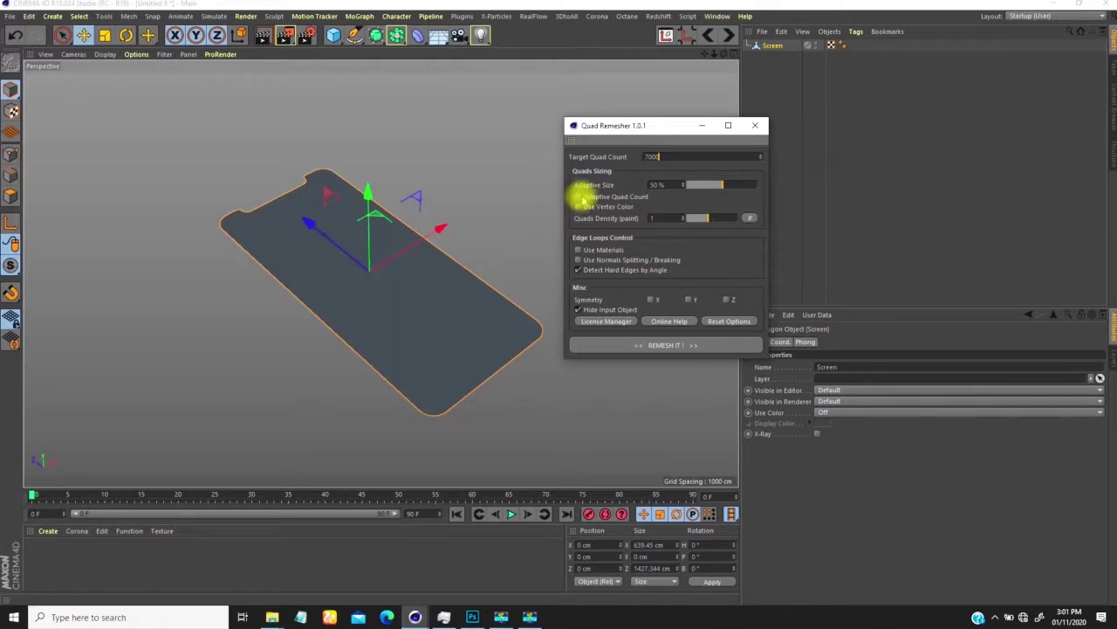
Enable Adaptive Quad Count, remesh the Screen object and close the Quad Remesher dialog.
click(578, 197)
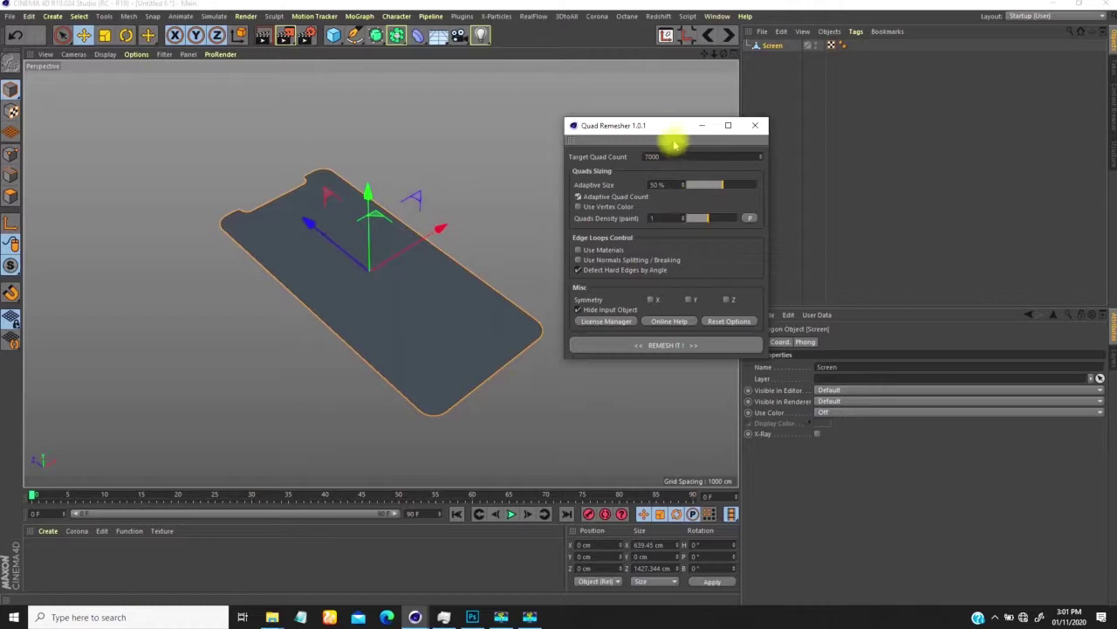
drag(673, 127, 672, 119)
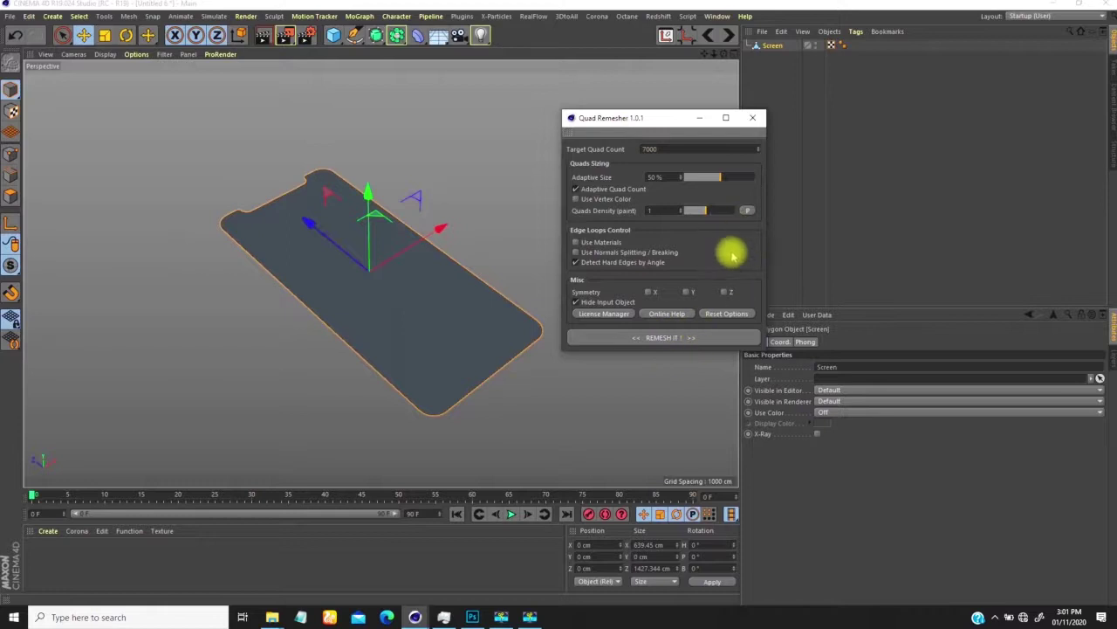
click(674, 148)
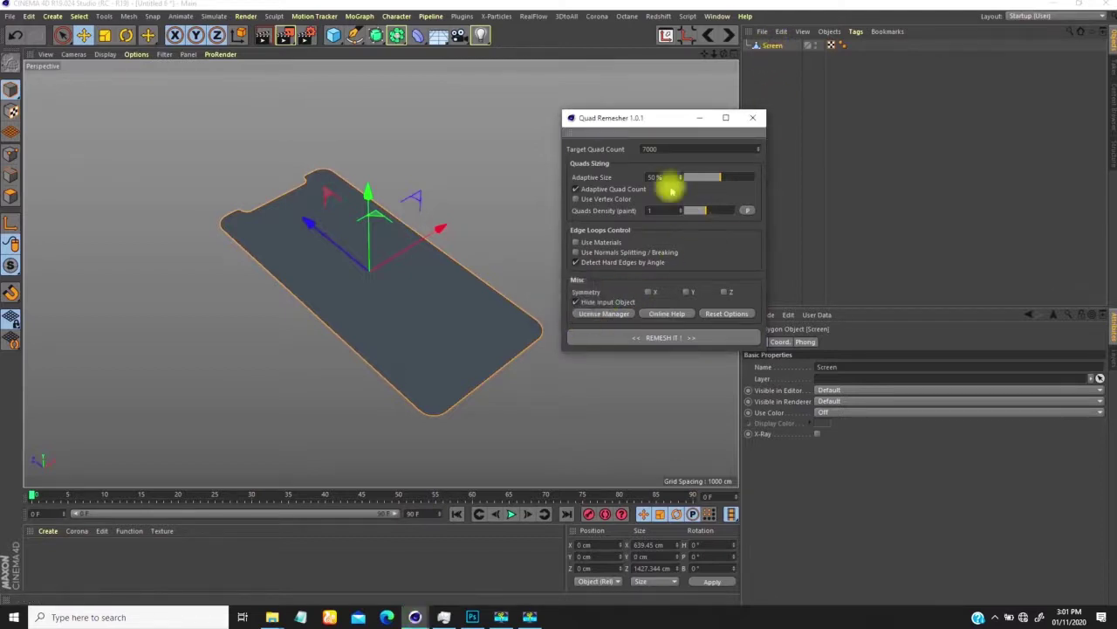
click(751, 118)
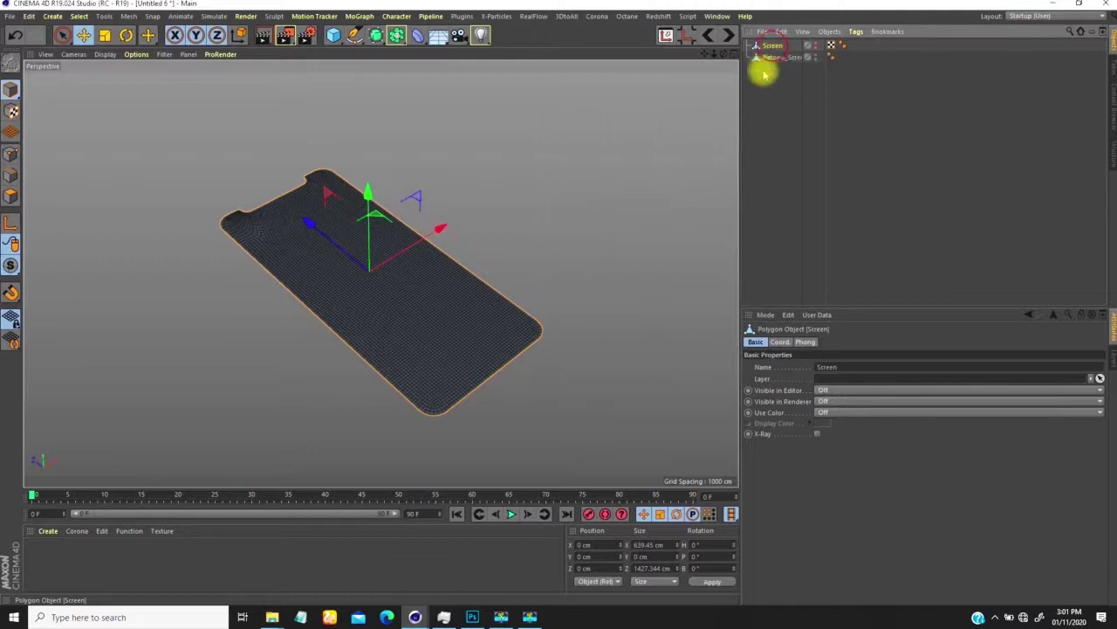
Inspect the quad topology of the remeshed phone screen up close and from different angles.
alt+right_drag(297, 207, 339, 146)
alt+middle_drag(372, 270, 361, 263)
alt+right_drag(361, 263, 344, 324)
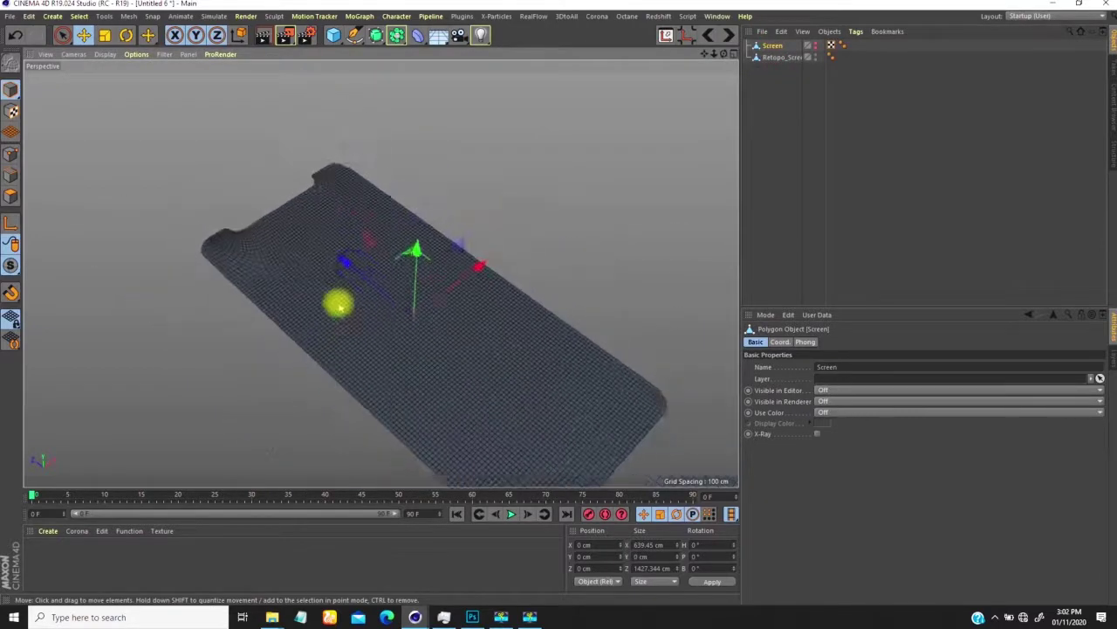
alt+middle_drag(344, 324, 340, 291)
mouse_move(340, 292)
alt+mouse_down()
mouse_move(297, 218)
mouse_move(353, 282)
alt+mouse_up()
alt+right_drag(353, 281, 329, 269)
alt+drag(329, 270, 358, 326)
alt+middle_drag(344, 285, 365, 310)
alt+drag(366, 310, 340, 290)
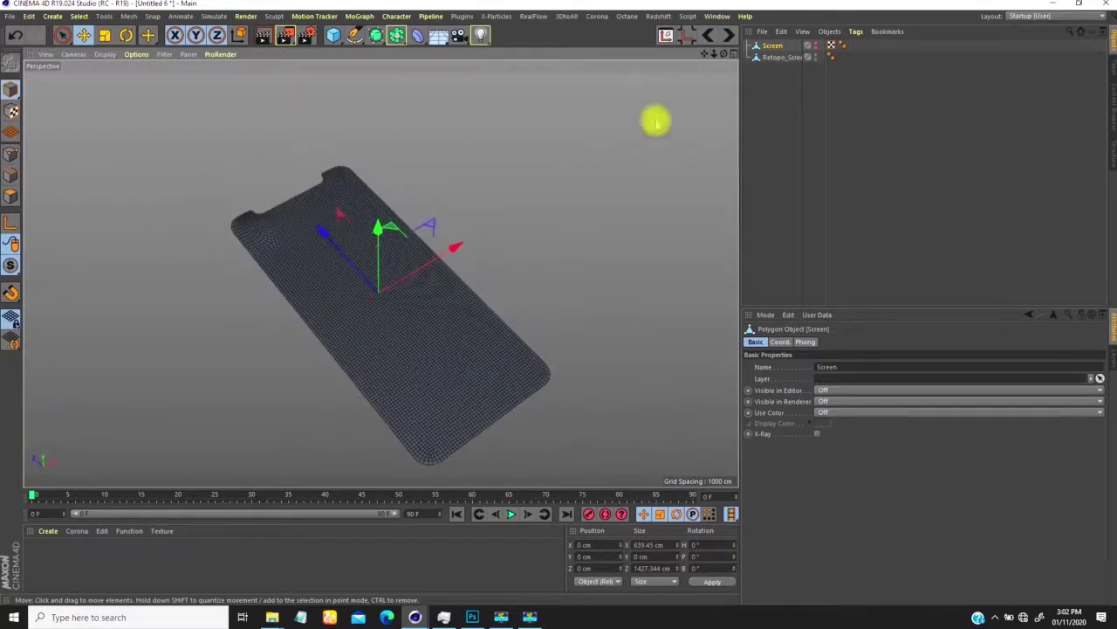
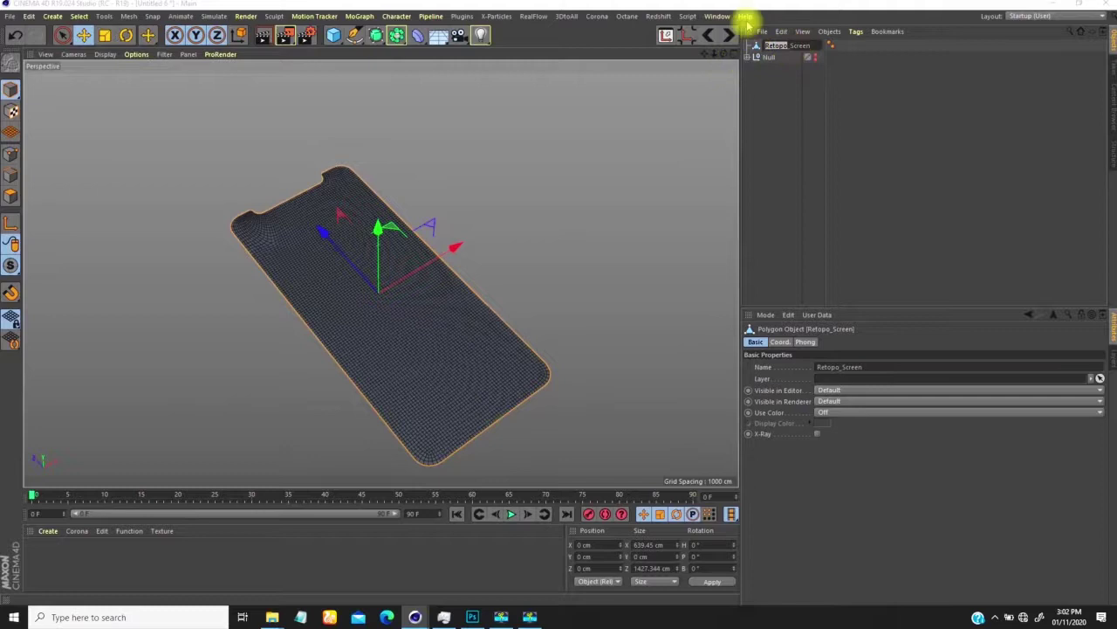
Rename the remeshed Retopo_Screen object as Screen.
key(Return)
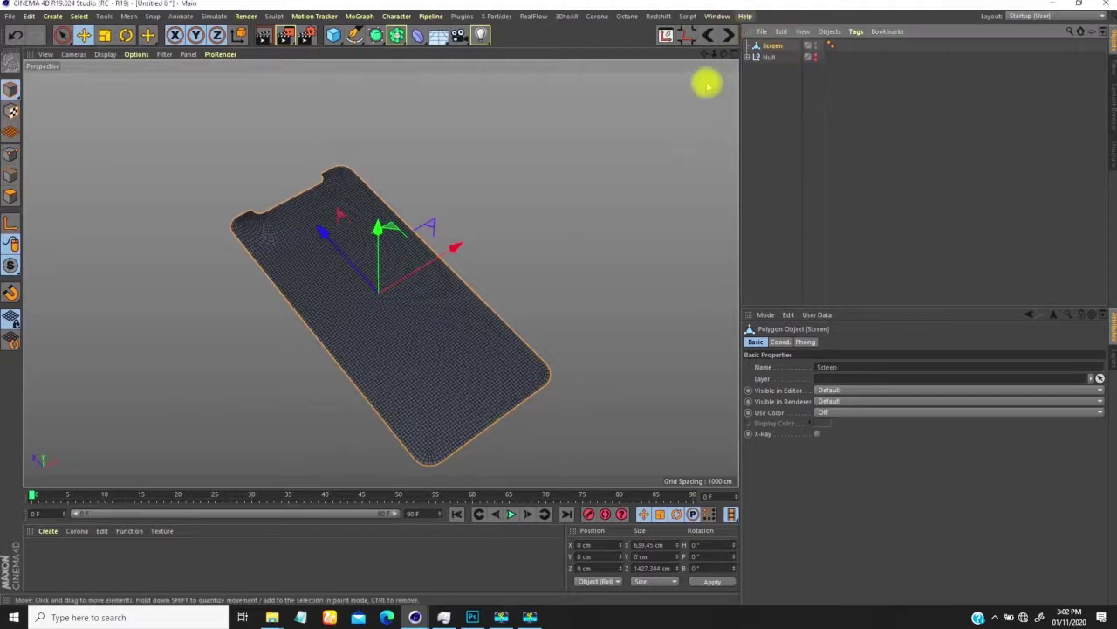
alt+right_drag(430, 266, 421, 302)
mouse_move(404, 323)
alt+mouse_down()
mouse_move(404, 295)
mouse_move(415, 315)
alt+mouse_up()
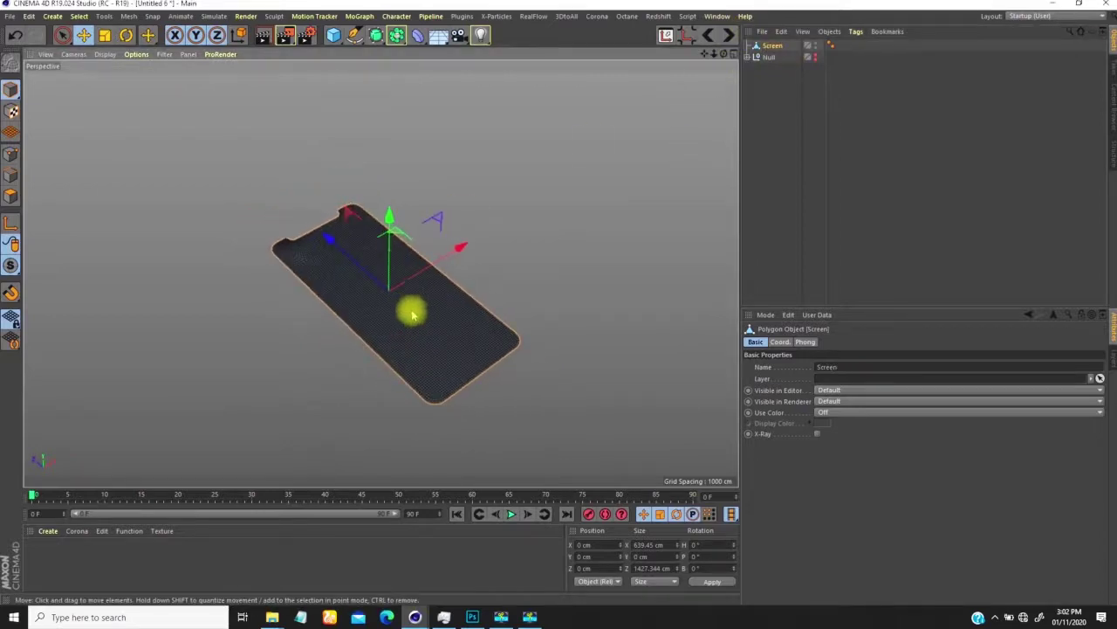
alt+right_drag(408, 291, 434, 207)
alt+drag(408, 290, 369, 234)
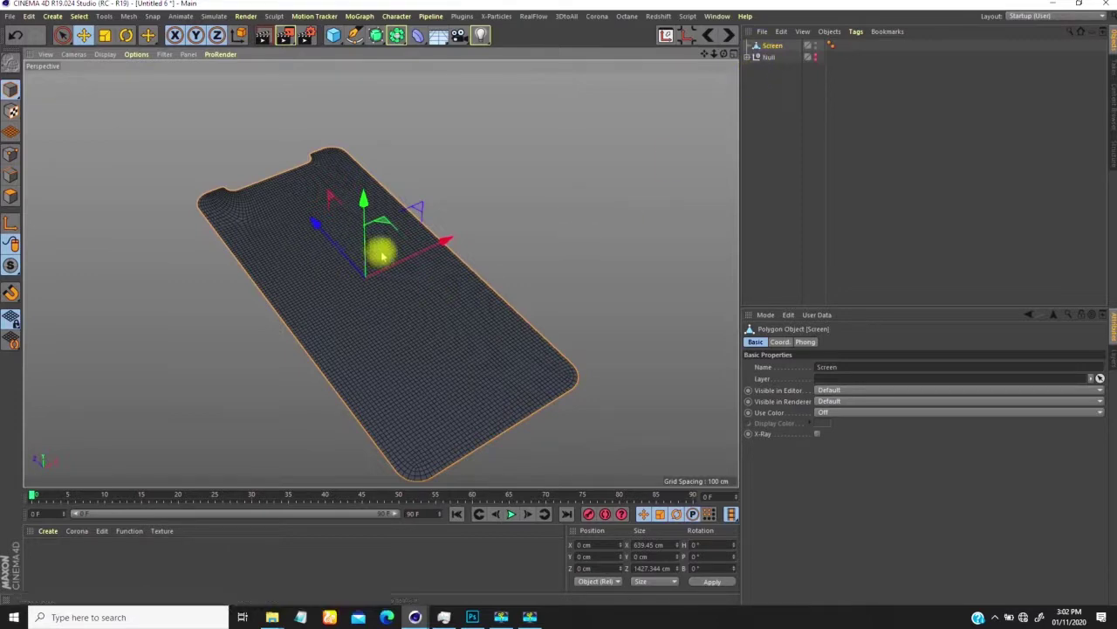
alt+right_drag(380, 272, 341, 280)
alt+drag(362, 304, 329, 239)
alt+right_drag(328, 235, 339, 277)
alt+middle_drag(339, 277, 361, 297)
alt+drag(362, 297, 373, 251)
click(766, 45)
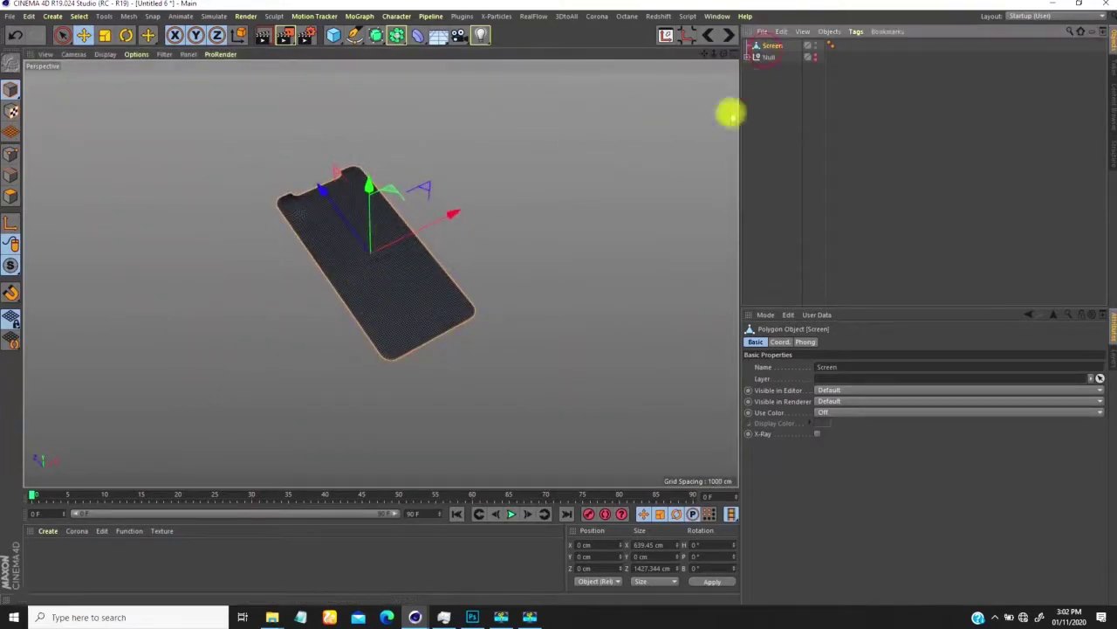
alt+drag(417, 278, 373, 301)
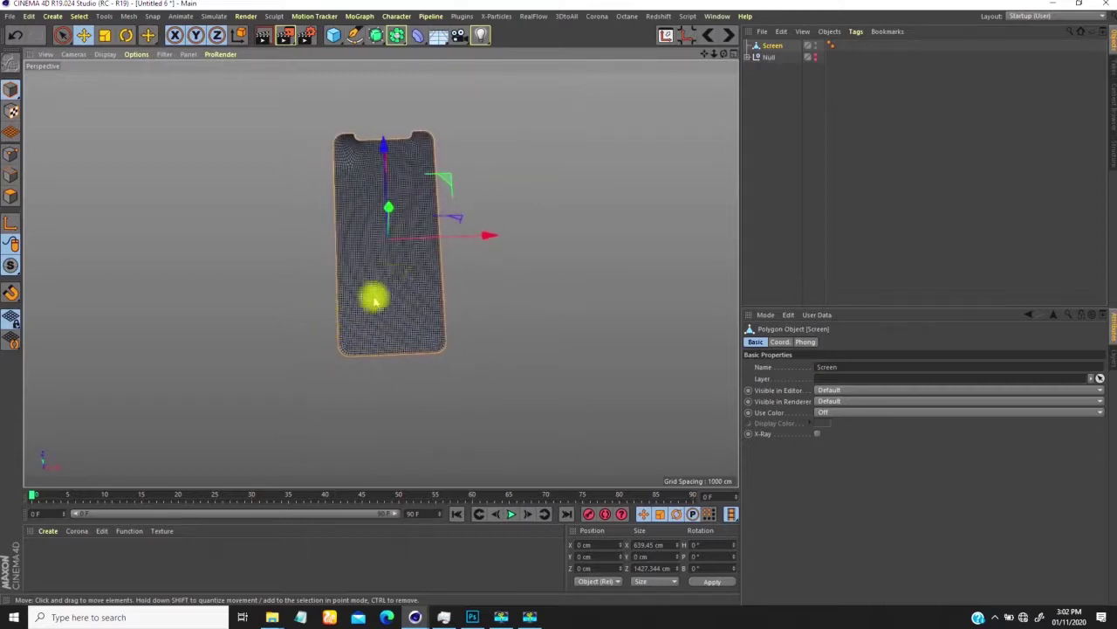
Switch to Photoshop and make every layer group of the iPhone 8 login design visible, including LOGIN and App Store.
click(472, 617)
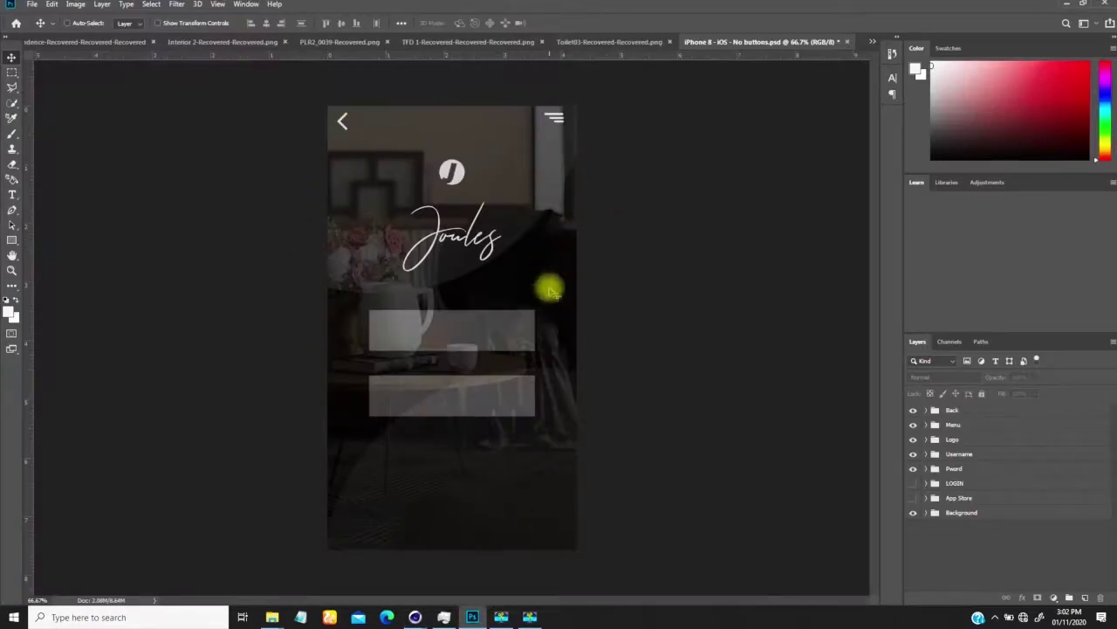
drag(914, 472, 914, 410)
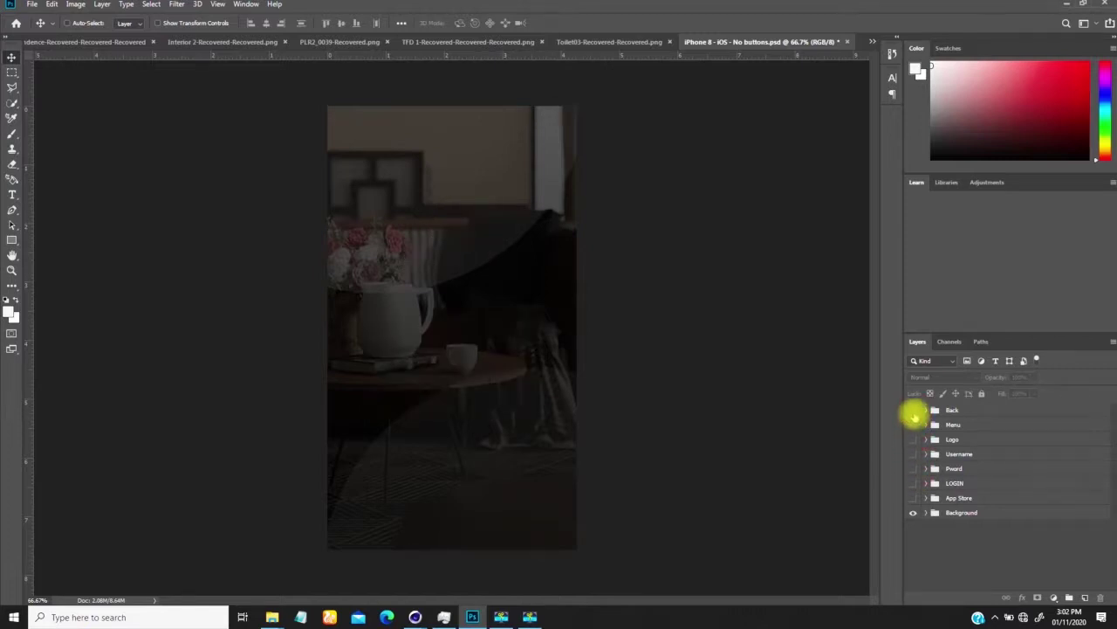
mouse_move(912, 443)
mouse_down()
mouse_move(911, 511)
mouse_move(914, 483)
mouse_move(912, 497)
mouse_up()
Toggle the LOGIN and App Store layer groups repeatedly to compare the login design with and without its buttons.
click(913, 484)
click(913, 497)
click(913, 483)
click(913, 497)
click(913, 485)
click(912, 497)
click(913, 483)
click(913, 494)
click(913, 482)
click(913, 497)
click(913, 483)
click(912, 497)
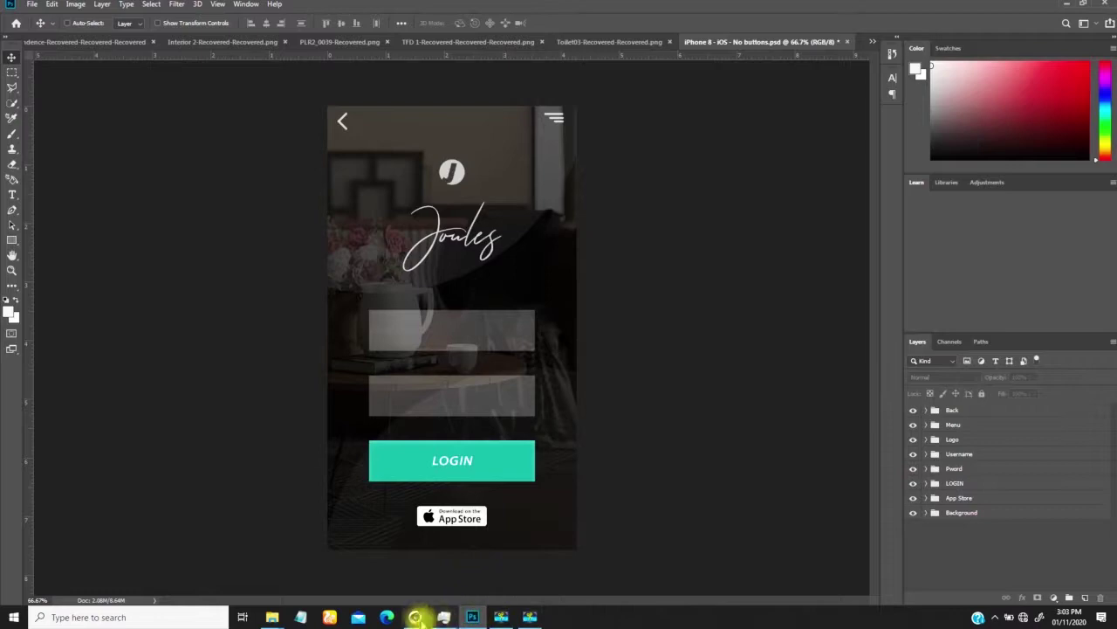
Switch to Cinema 4D's Picture Viewer, play back the rendered bending phone animation and minimize the viewer.
mouse_move(414, 615)
click(454, 567)
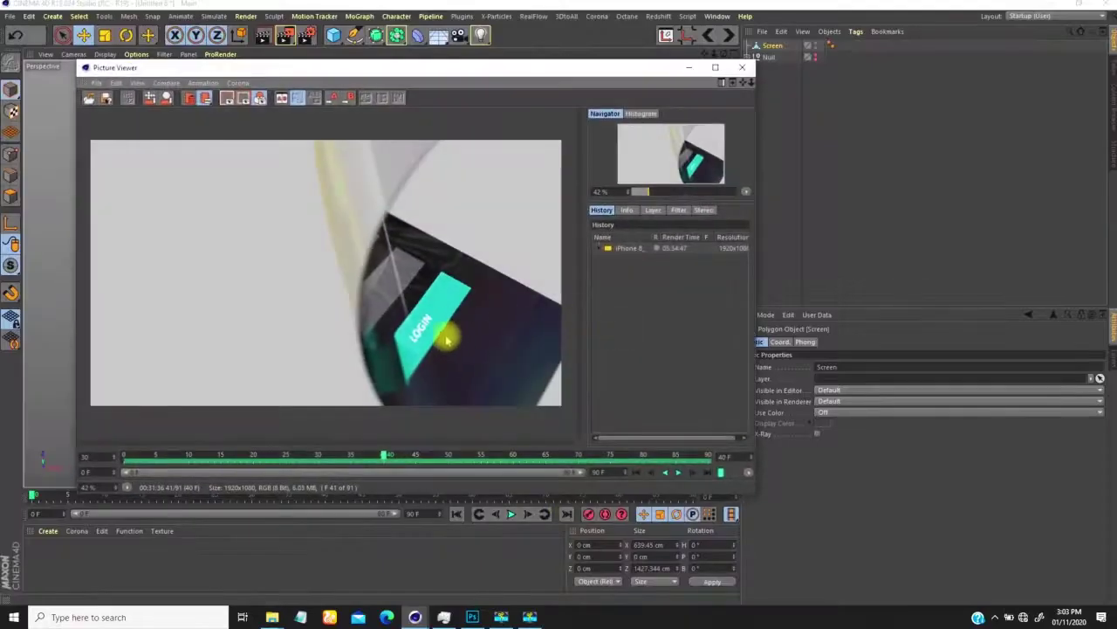
click(511, 514)
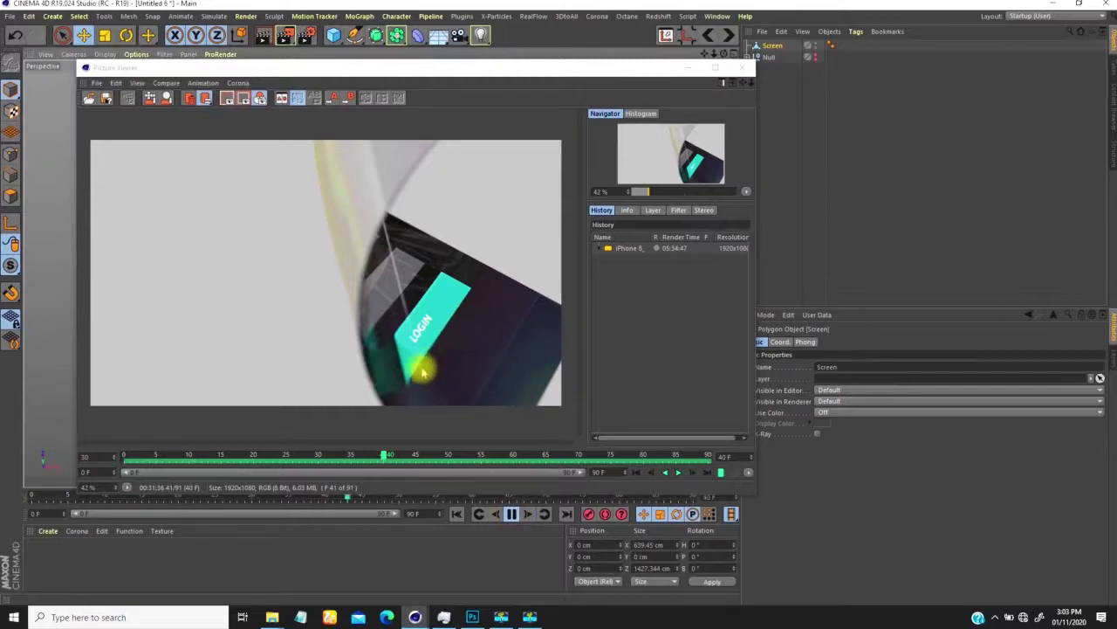
click(511, 514)
click(456, 514)
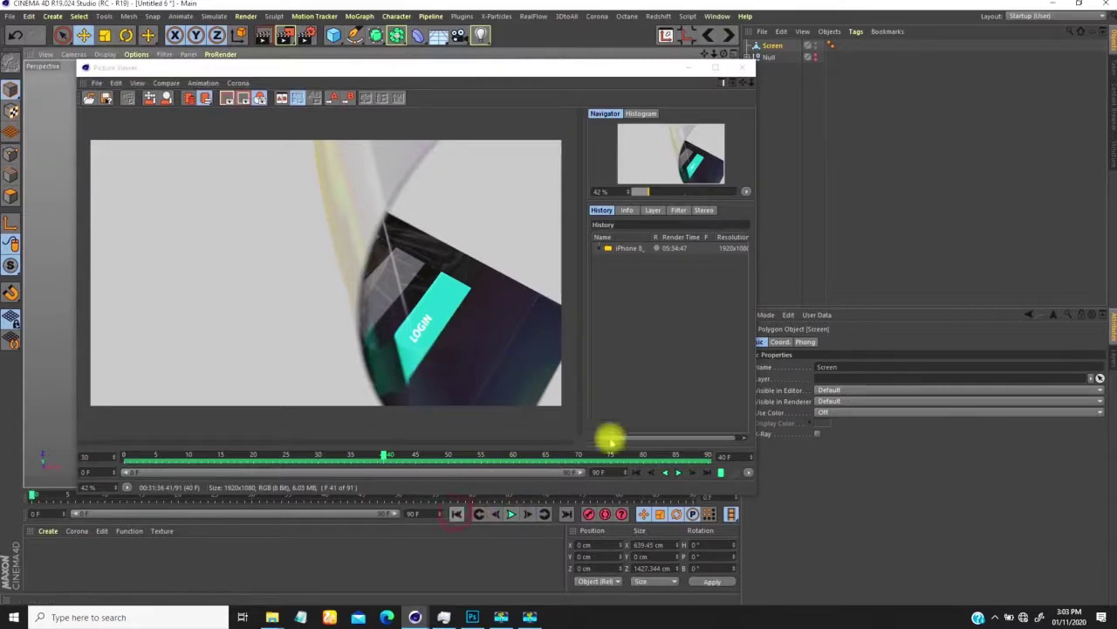
click(678, 471)
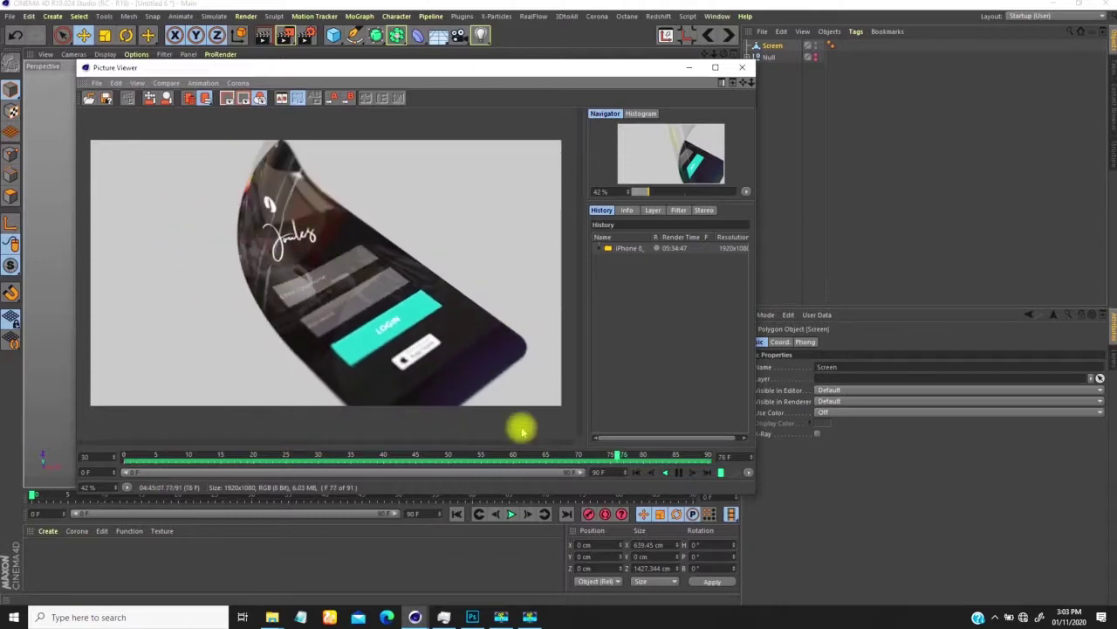
click(678, 472)
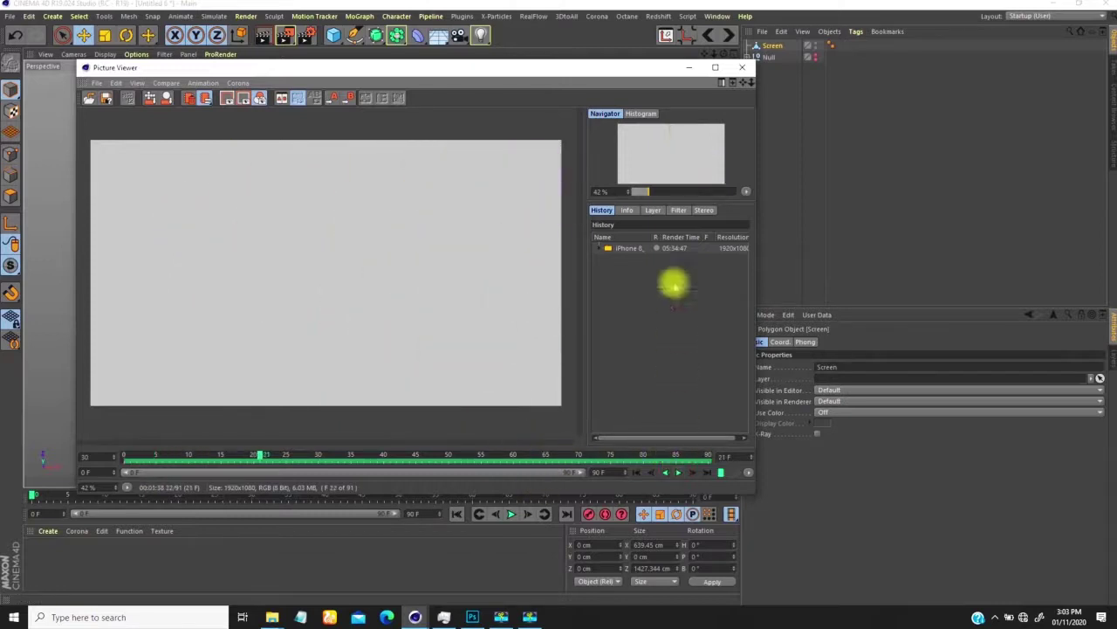
click(689, 68)
Create a new standard material for the phone screen.
scroll(364, 229, up, 4)
scroll(382, 215, down, 3)
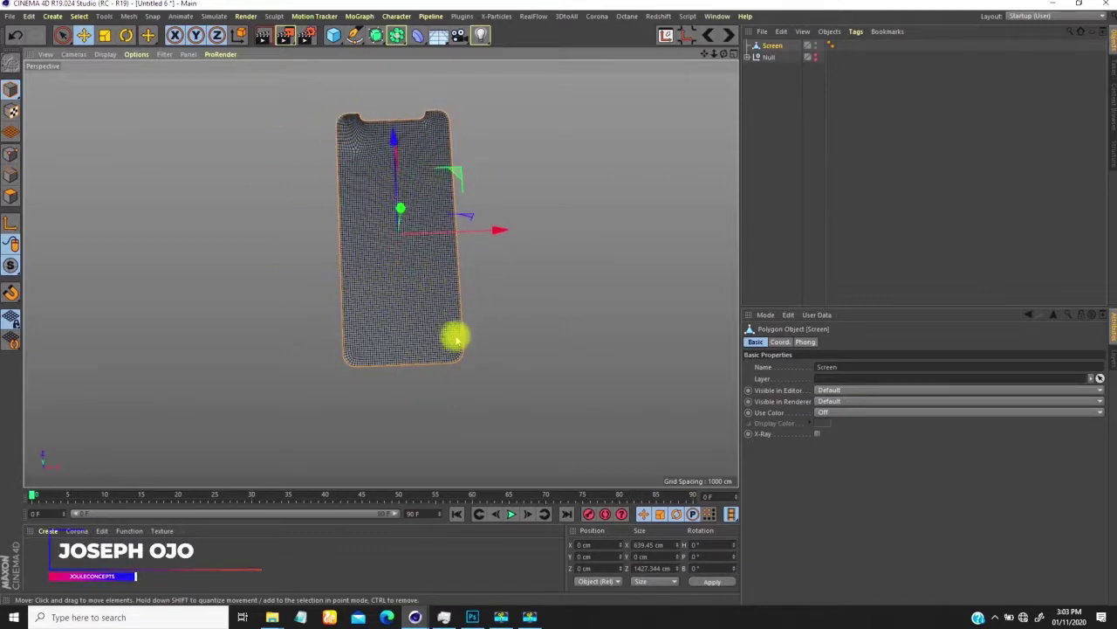
alt+drag(402, 303, 427, 327)
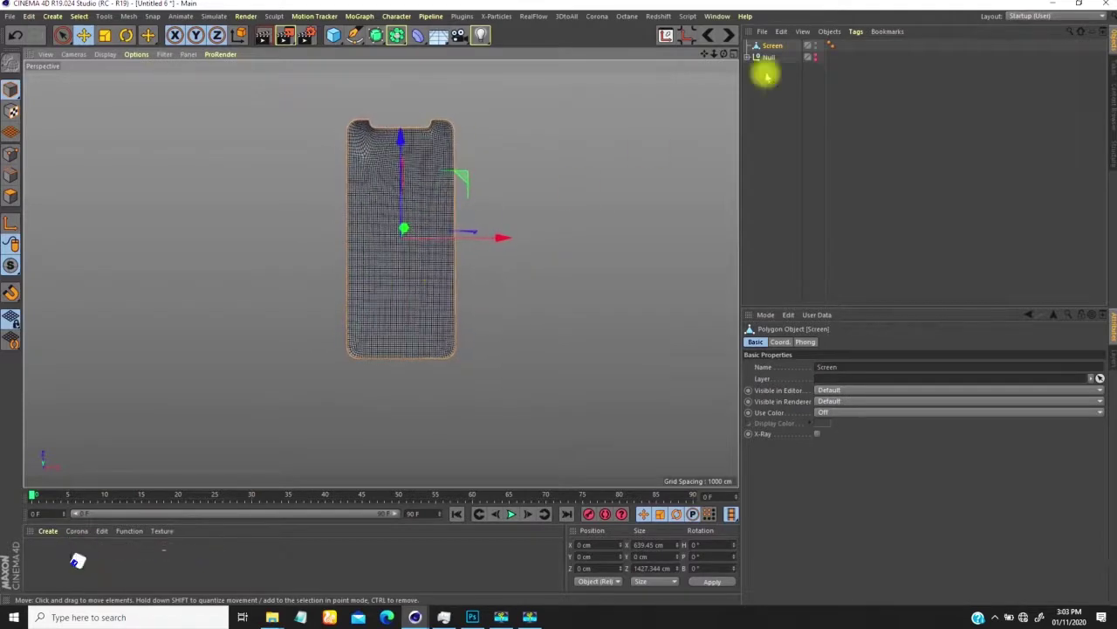
click(780, 47)
click(53, 551)
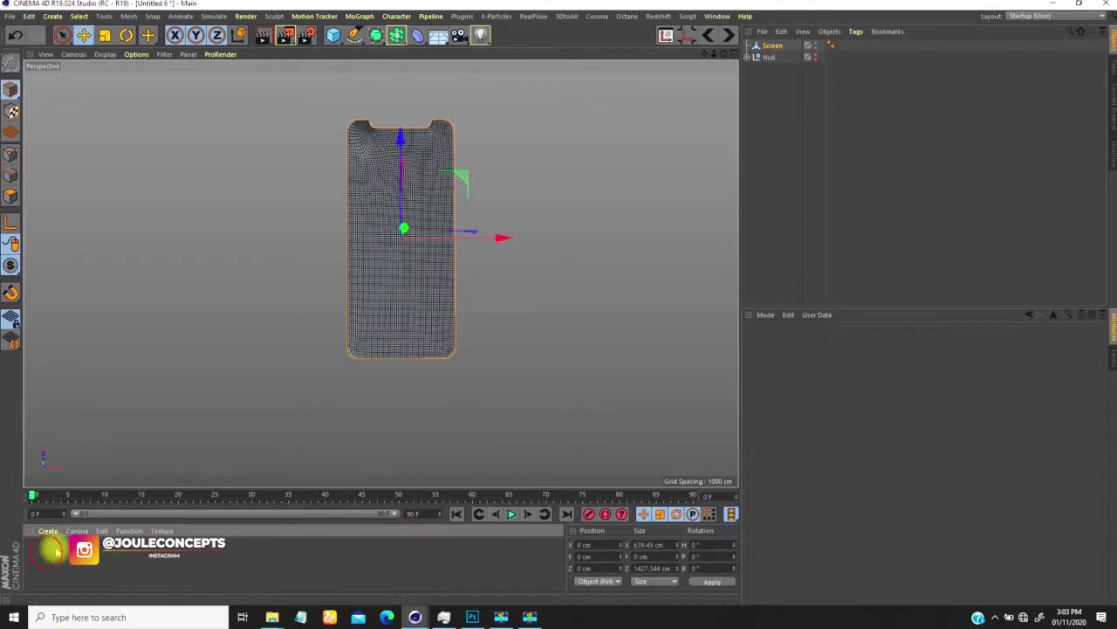
key(ctrl+n)
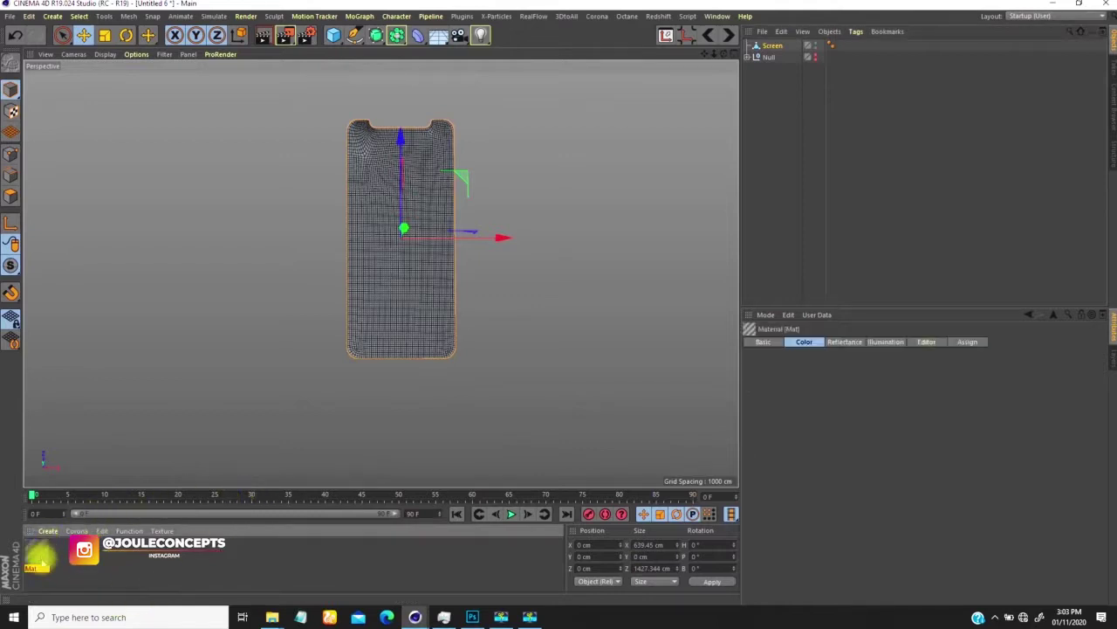
drag(42, 563, 424, 133)
drag(441, 198, 407, 289)
click(414, 282)
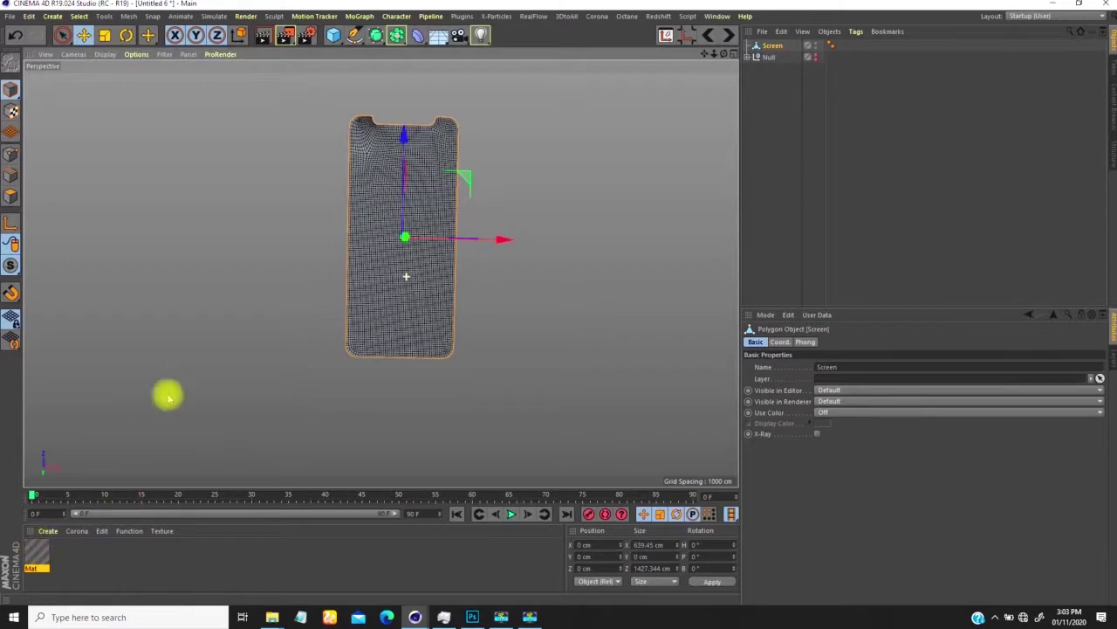
Load iPhone 8 - iOS.psd from C:\Workfiles\PS as the new material's color texture, disable its reflectance and close the Material Editor.
drag(40, 554, 81, 547)
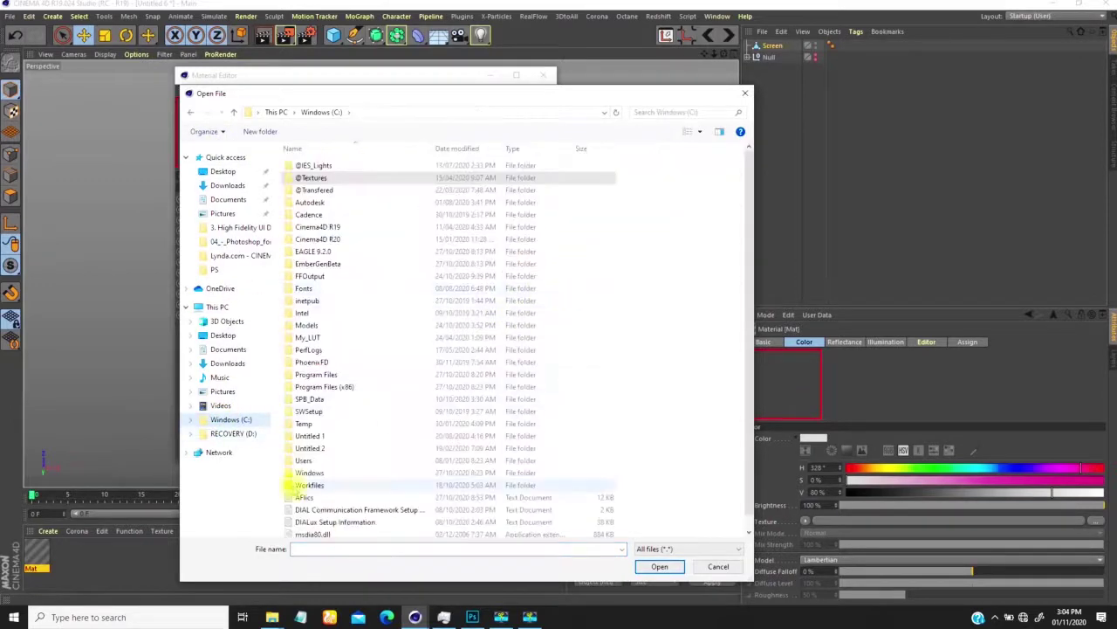
double_click(293, 488)
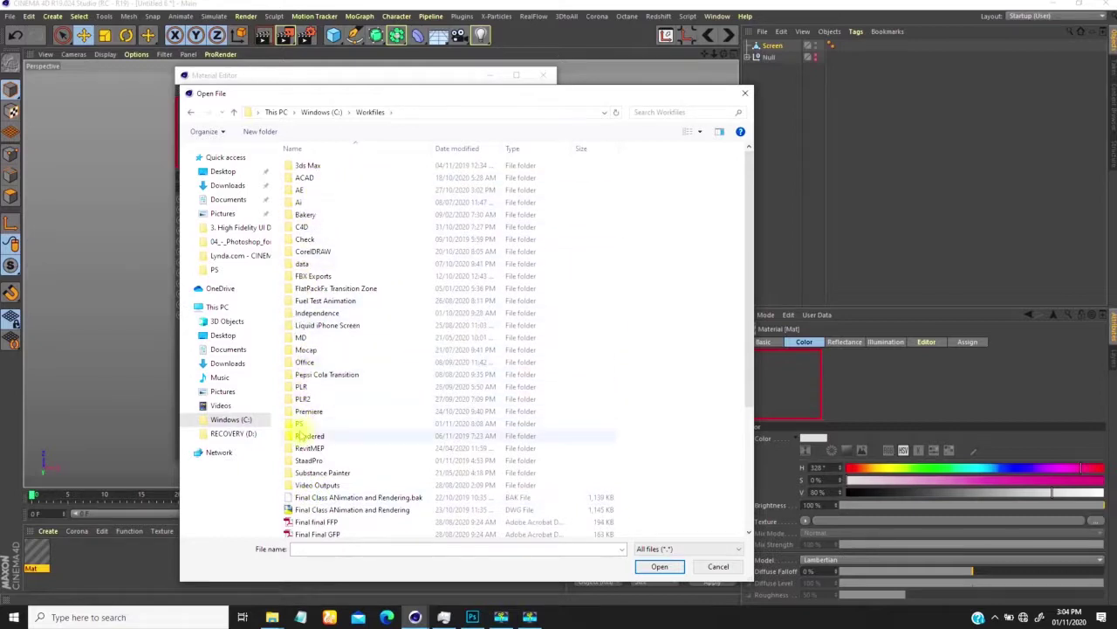
double_click(301, 425)
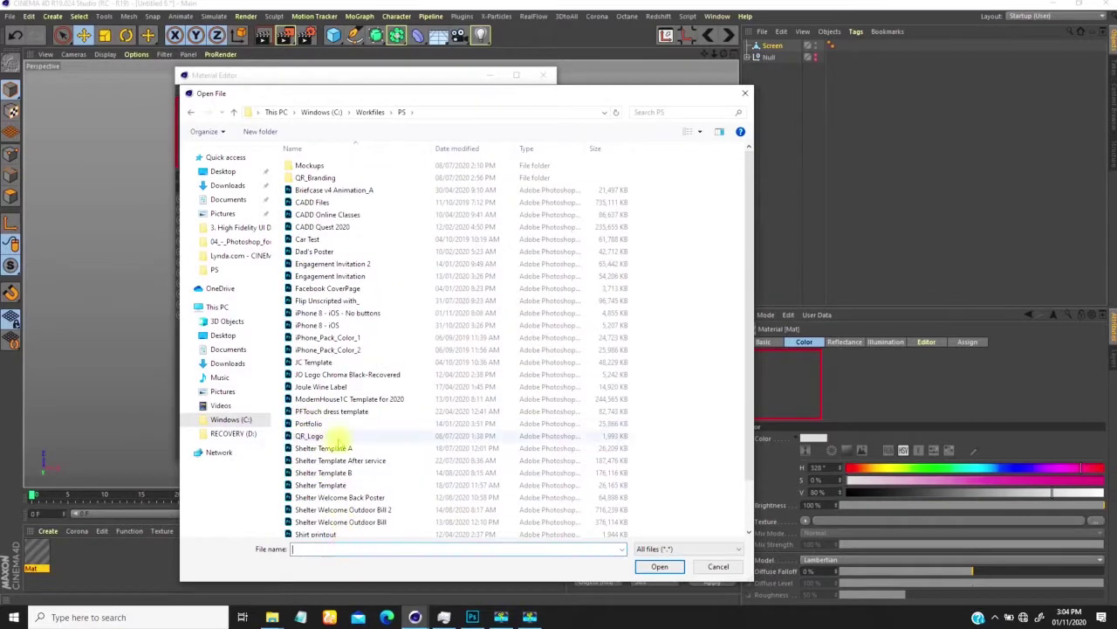
text(ipj)
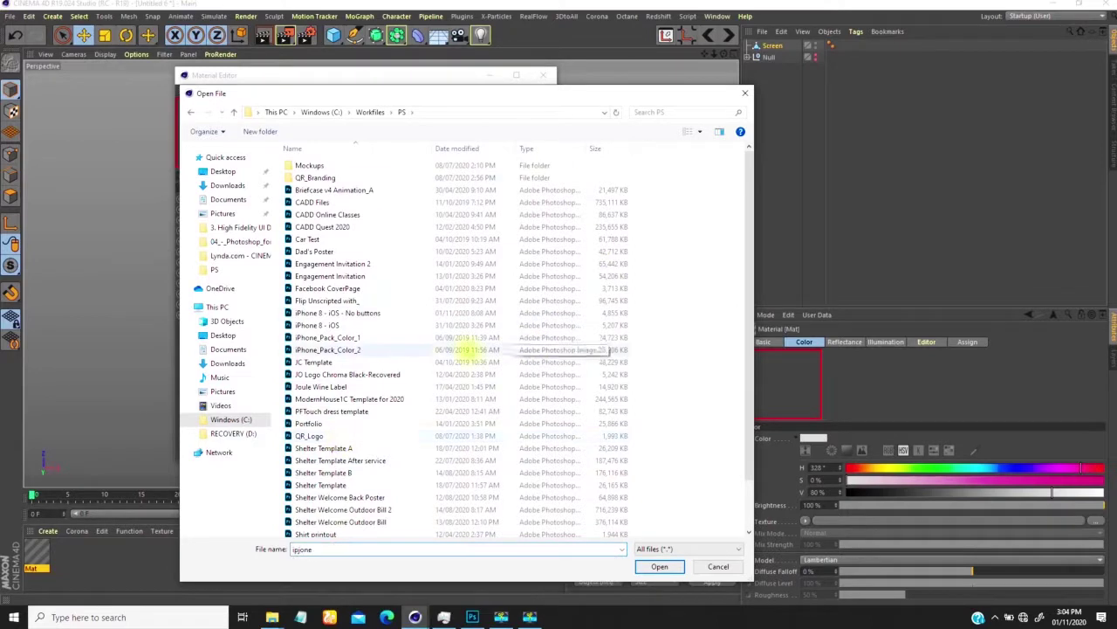
key(BackSpace)
text(hon)
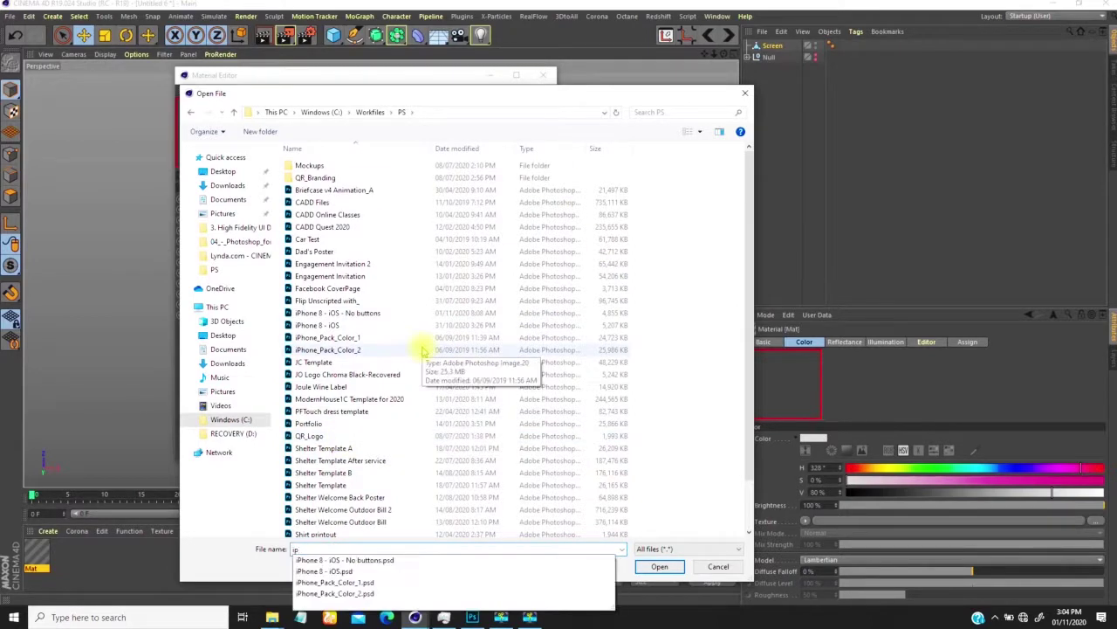
text(e)
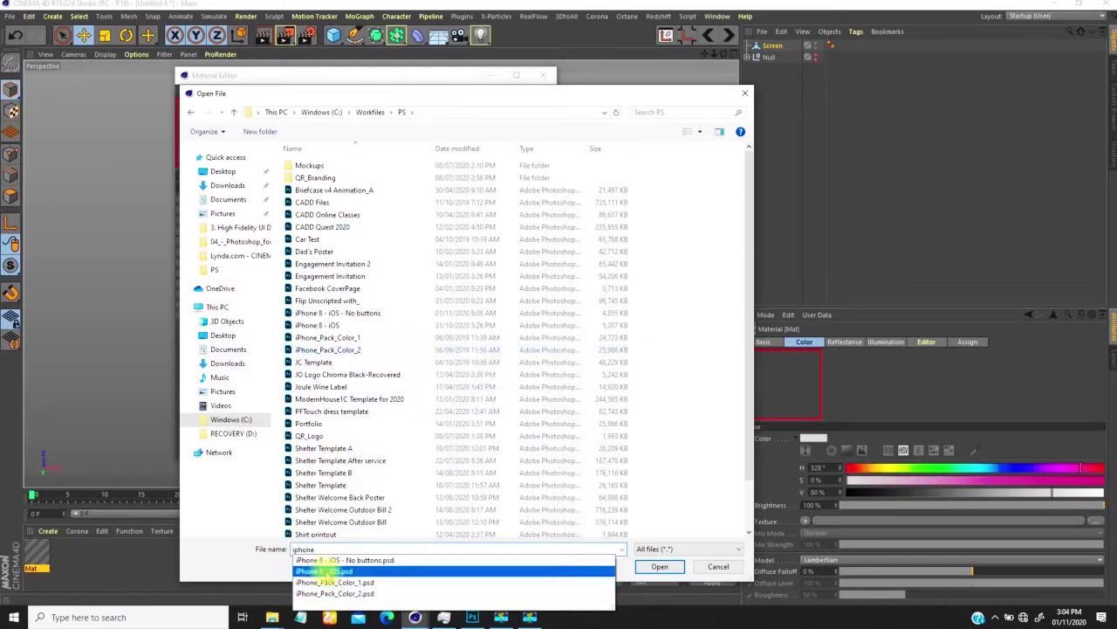
click(559, 571)
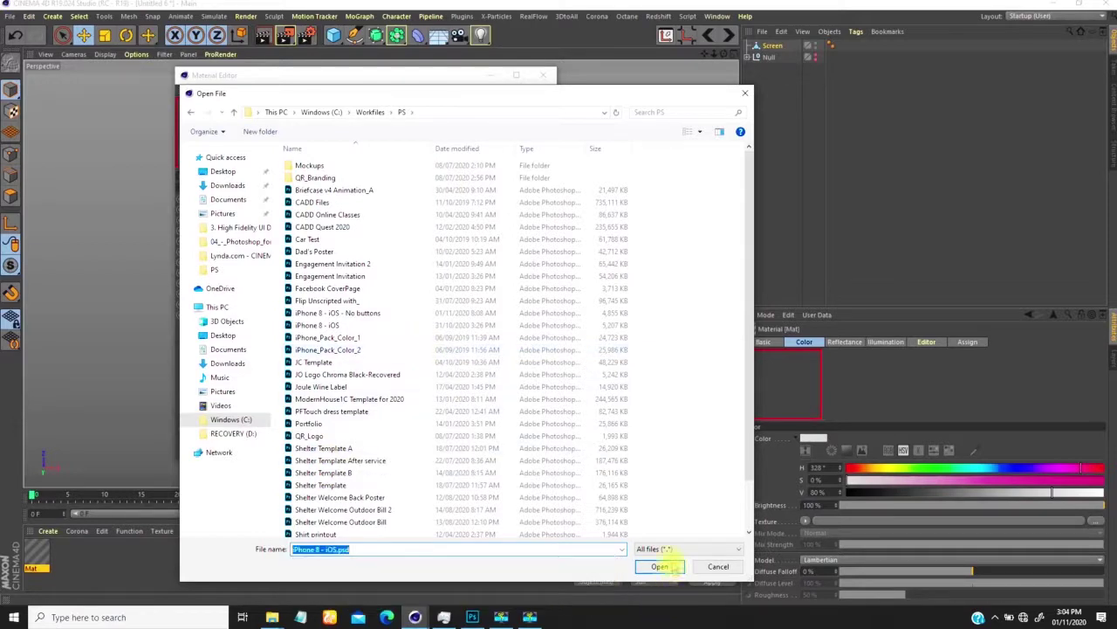
click(661, 568)
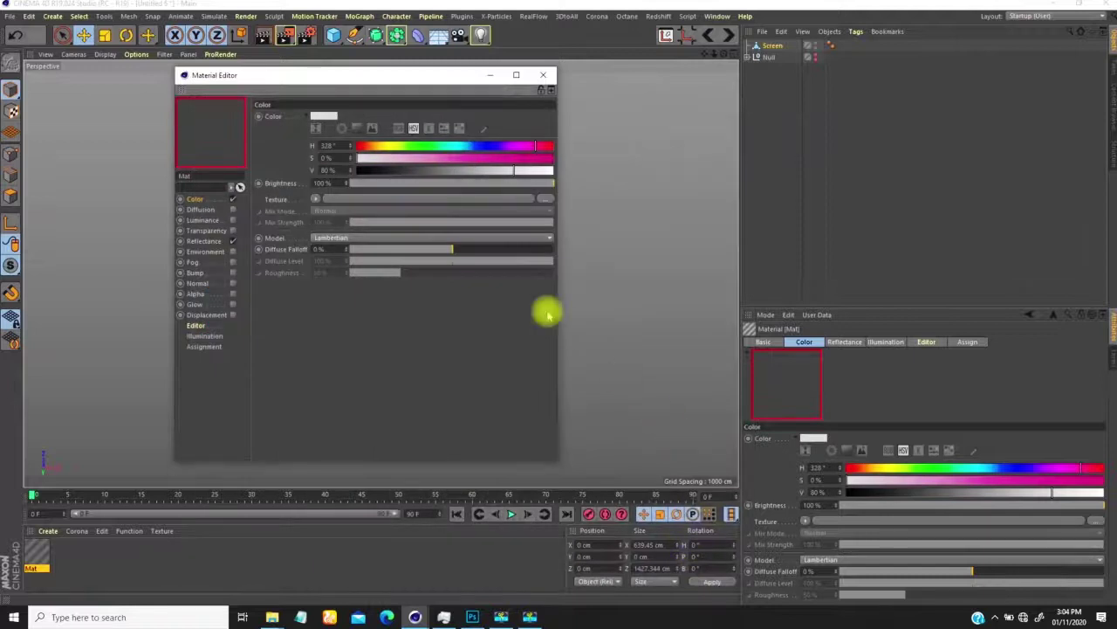
click(626, 348)
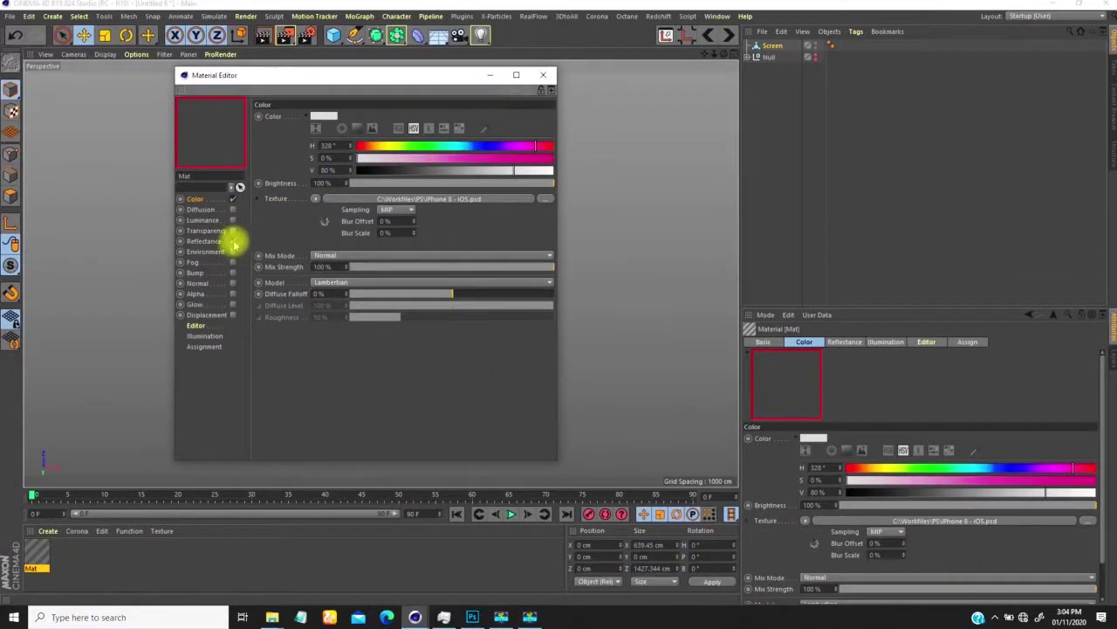
click(233, 241)
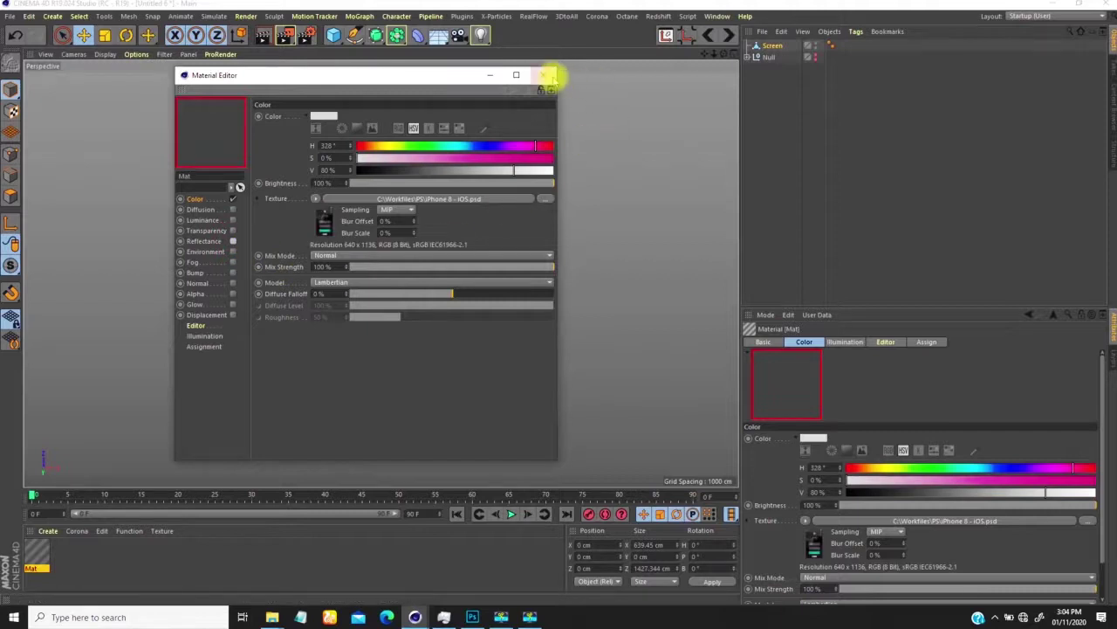
click(544, 77)
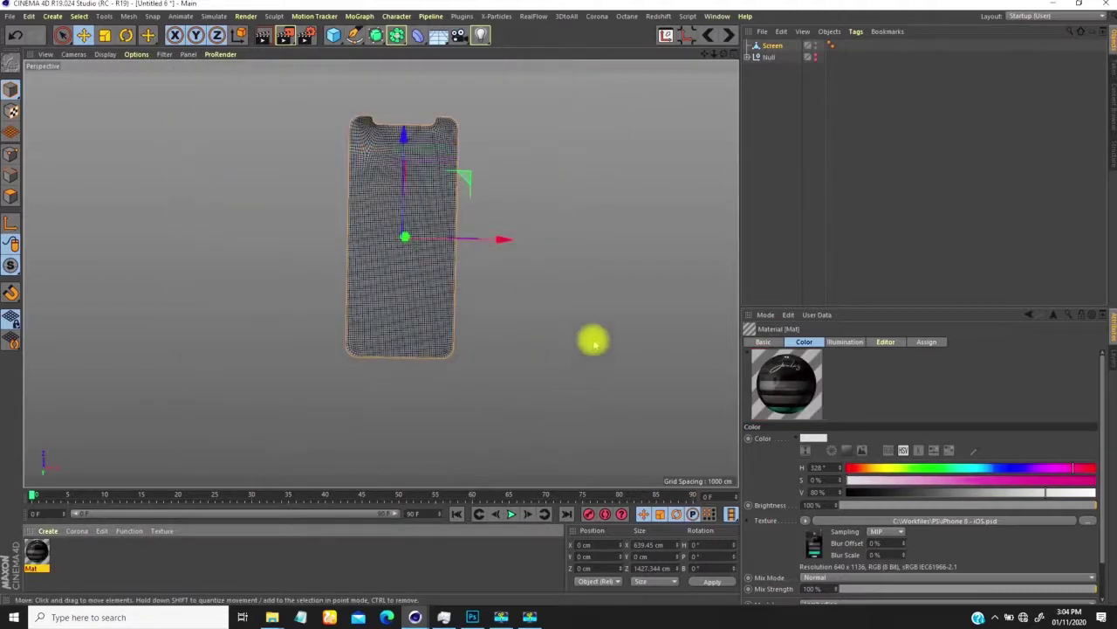
Switch the viewport to the Top view with the whole Screen object framed.
mouse_move(406, 267)
alt+mouse_down()
mouse_move(389, 252)
mouse_move(391, 282)
alt+mouse_up()
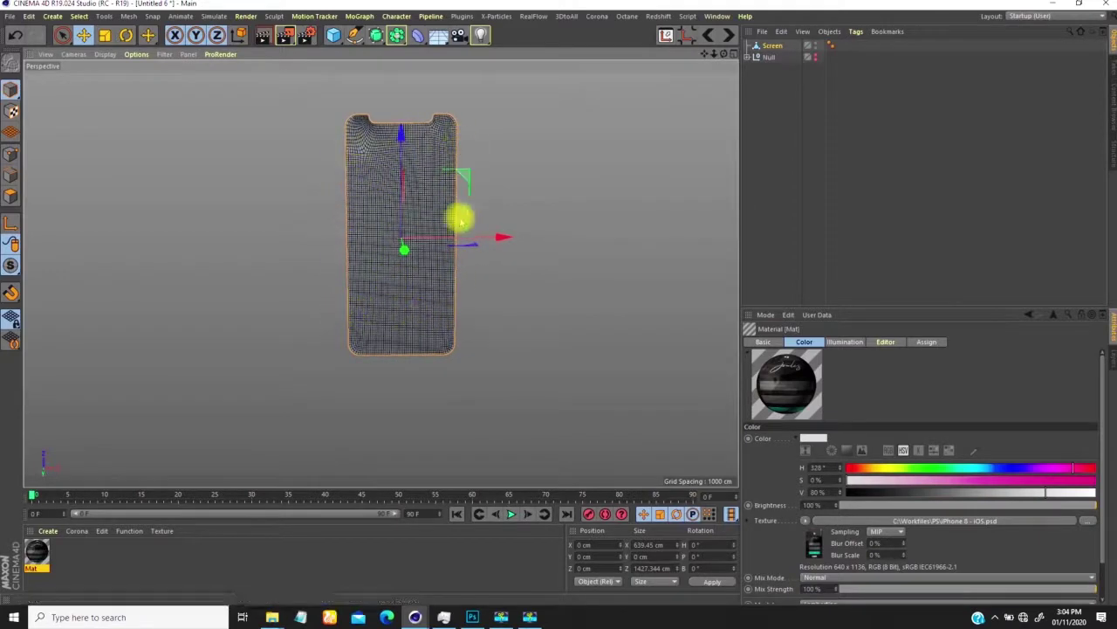
mouse_move(413, 233)
alt+mouse_down()
mouse_move(439, 124)
mouse_move(419, 200)
mouse_move(402, 189)
mouse_move(411, 229)
mouse_move(397, 229)
mouse_move(406, 228)
alt+mouse_up()
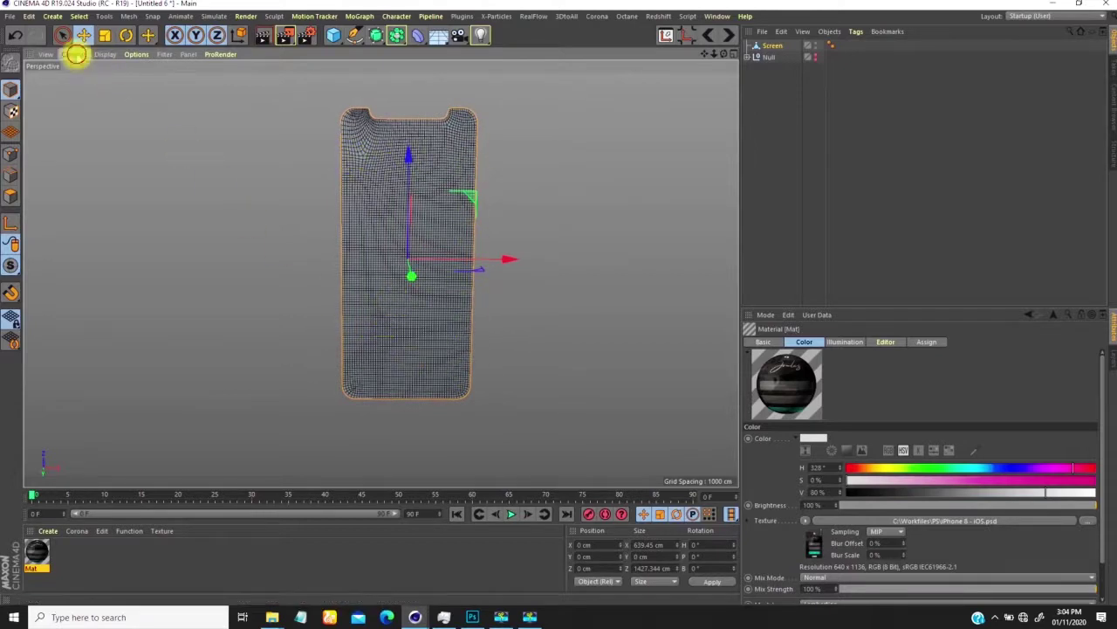
click(75, 54)
click(81, 193)
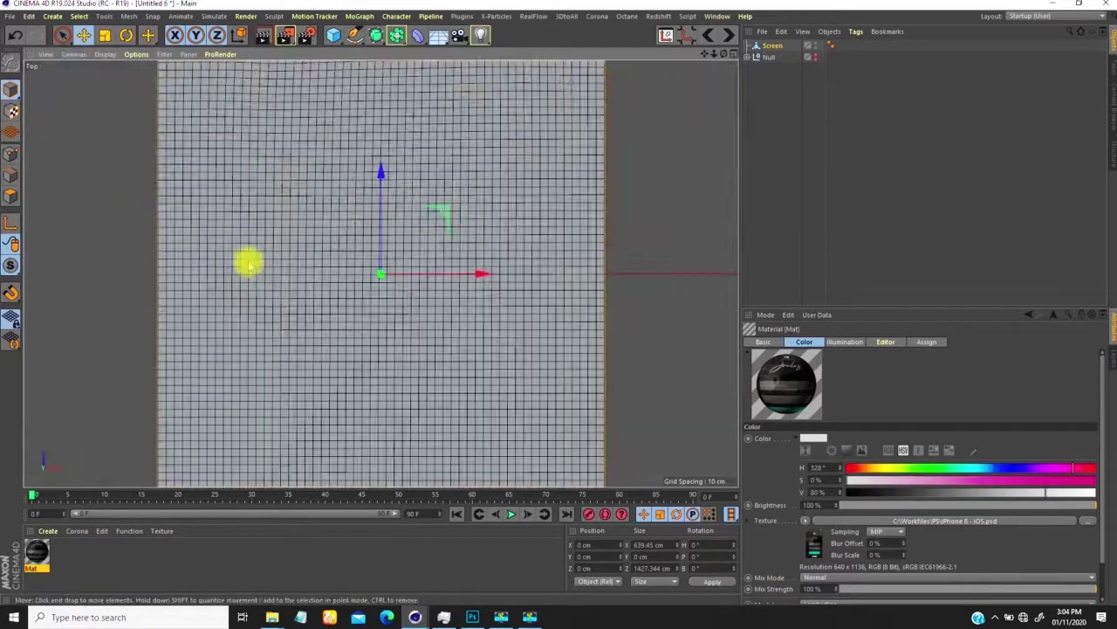
scroll(384, 297, down, 5)
scroll(375, 314, up, 2)
scroll(377, 293, up, 3)
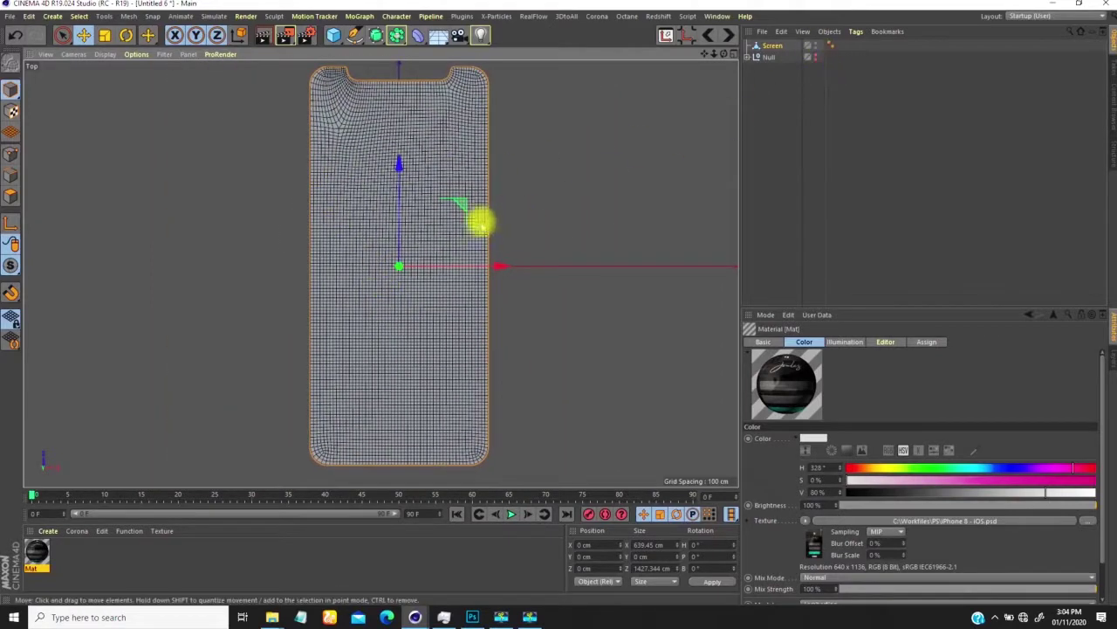
Put the Screen object in polygon mode and preview Loop Selection on the polygon rows around the notch.
key(u)
key(l)
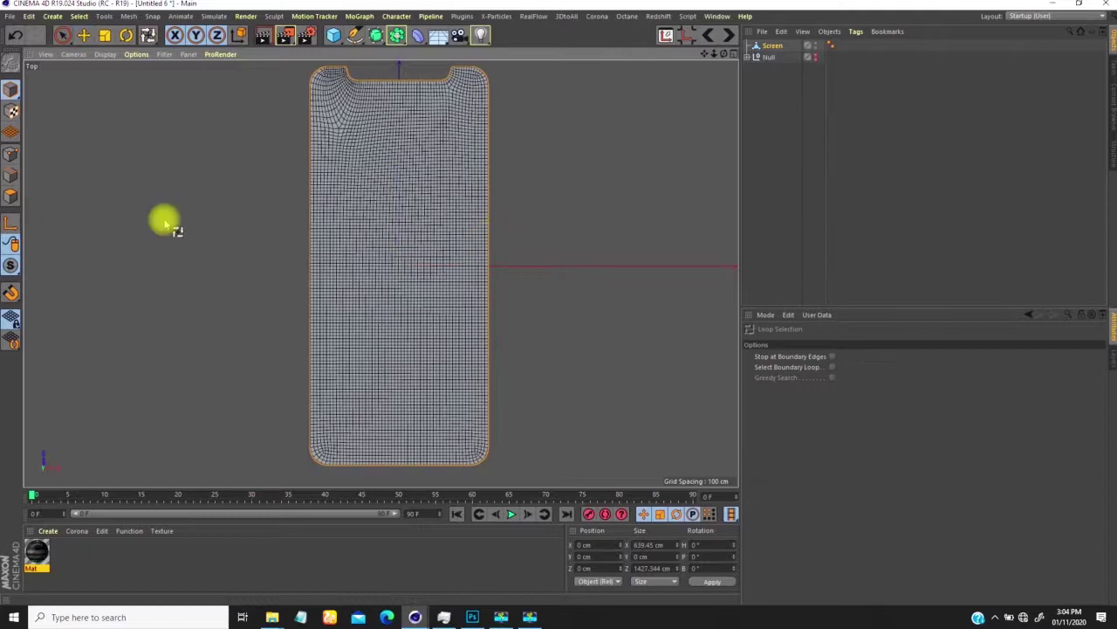
click(10, 196)
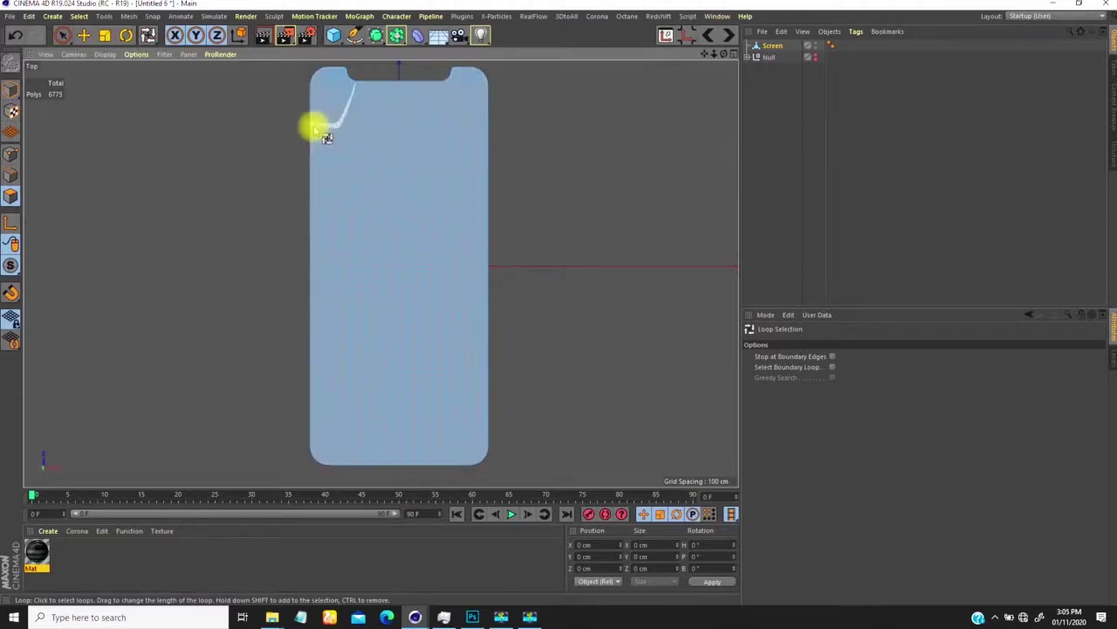
scroll(411, 67, up, 4)
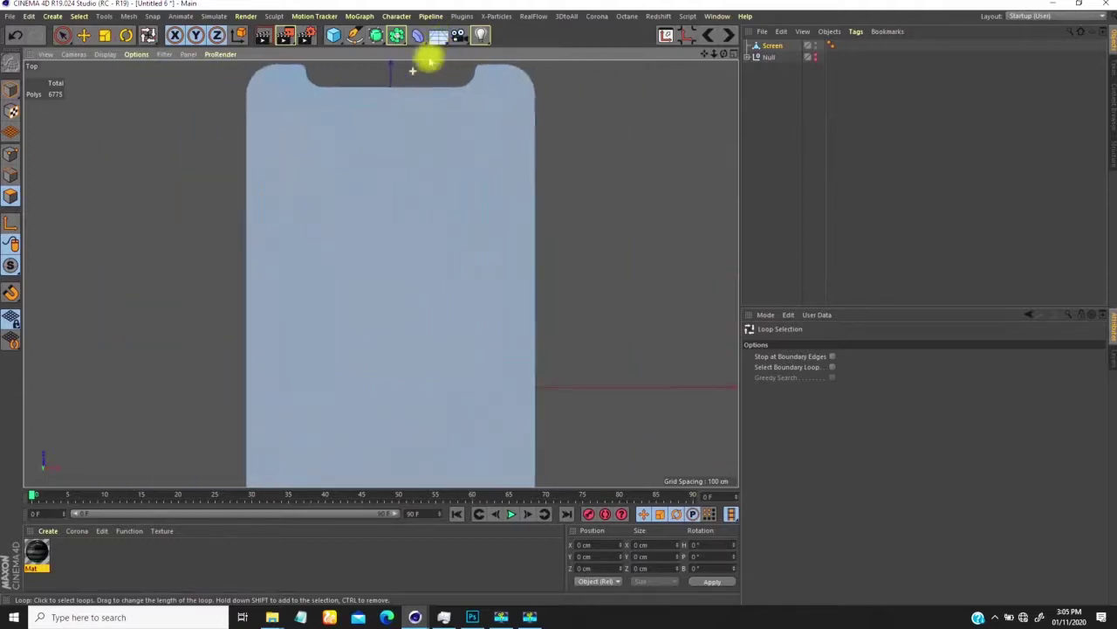
scroll(412, 125, up, 2)
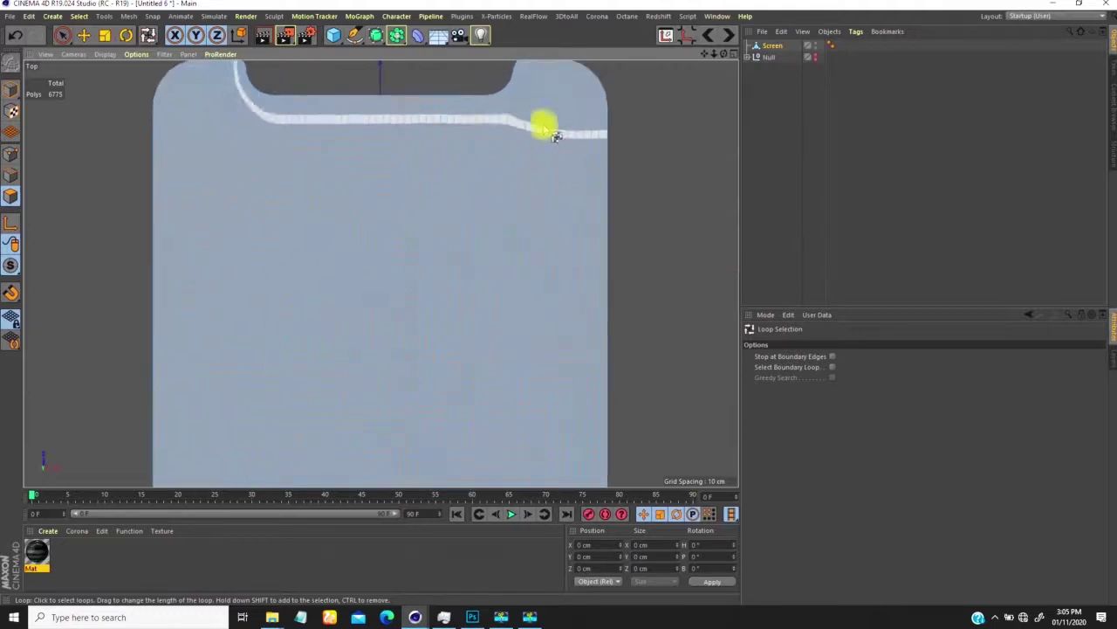
Cut the Screen mesh straight across just below the notch with a Plane Cut in Local mode on the XY plane.
key(k)
key(j)
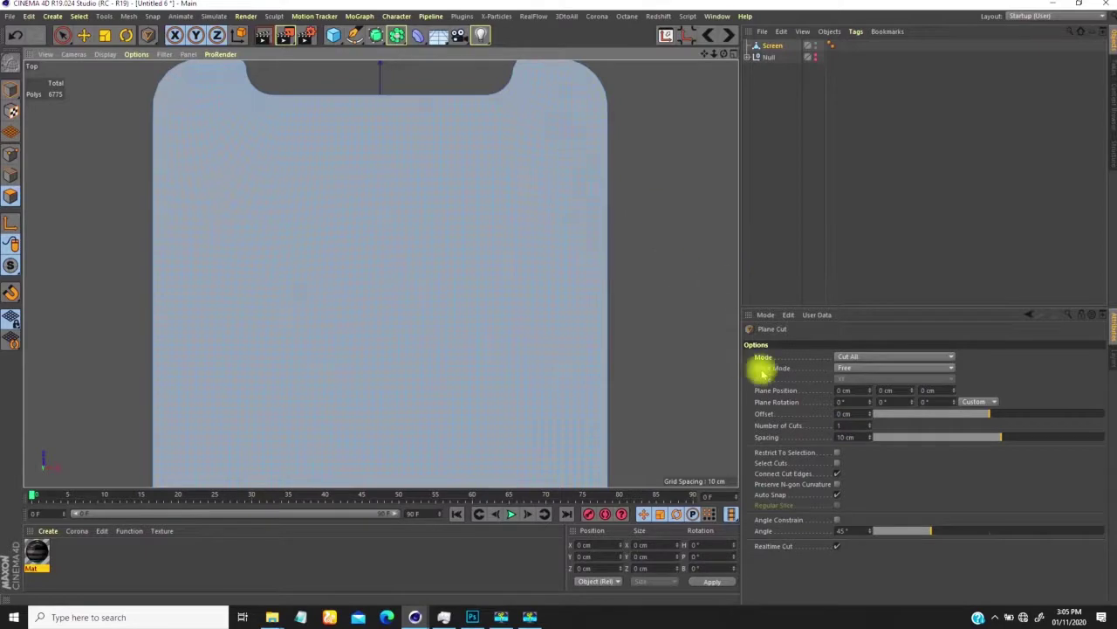
click(852, 367)
click(848, 391)
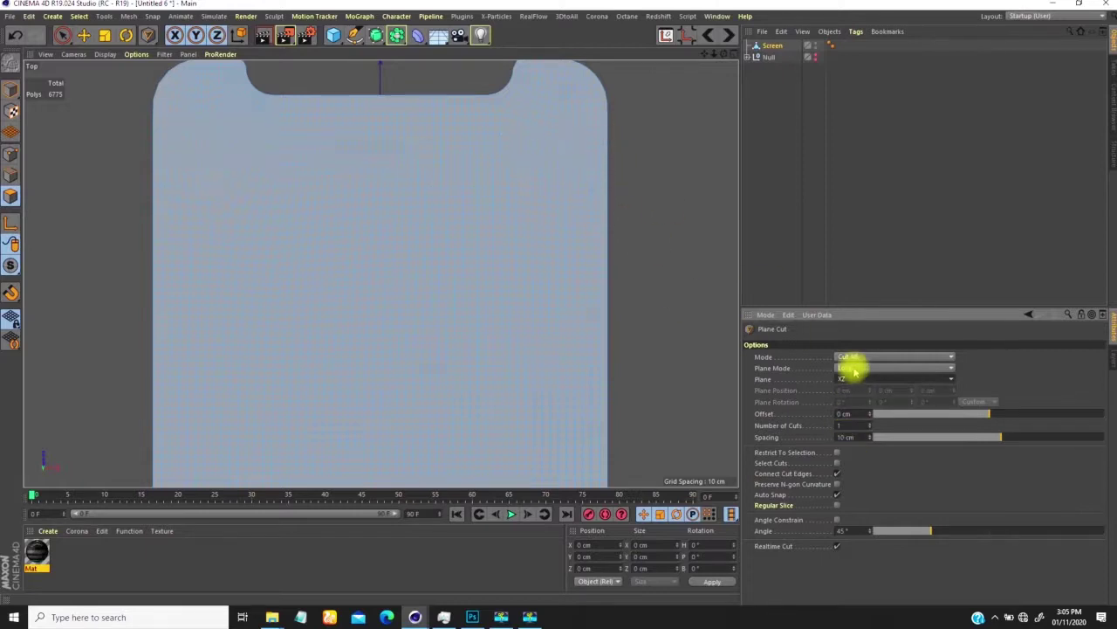
click(851, 378)
click(848, 394)
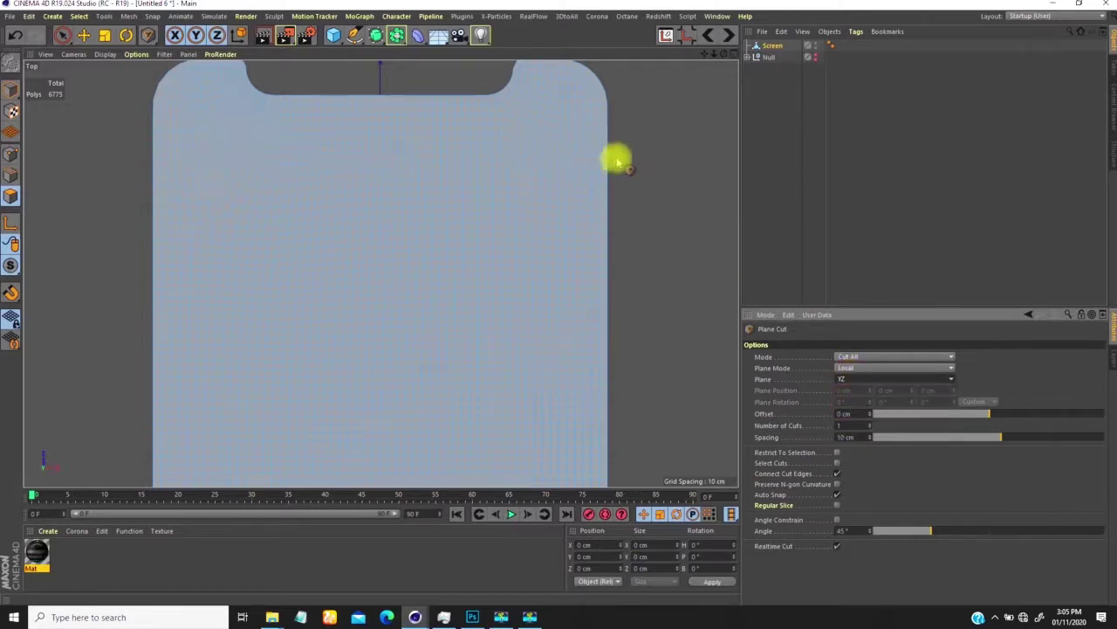
click(843, 379)
click(843, 394)
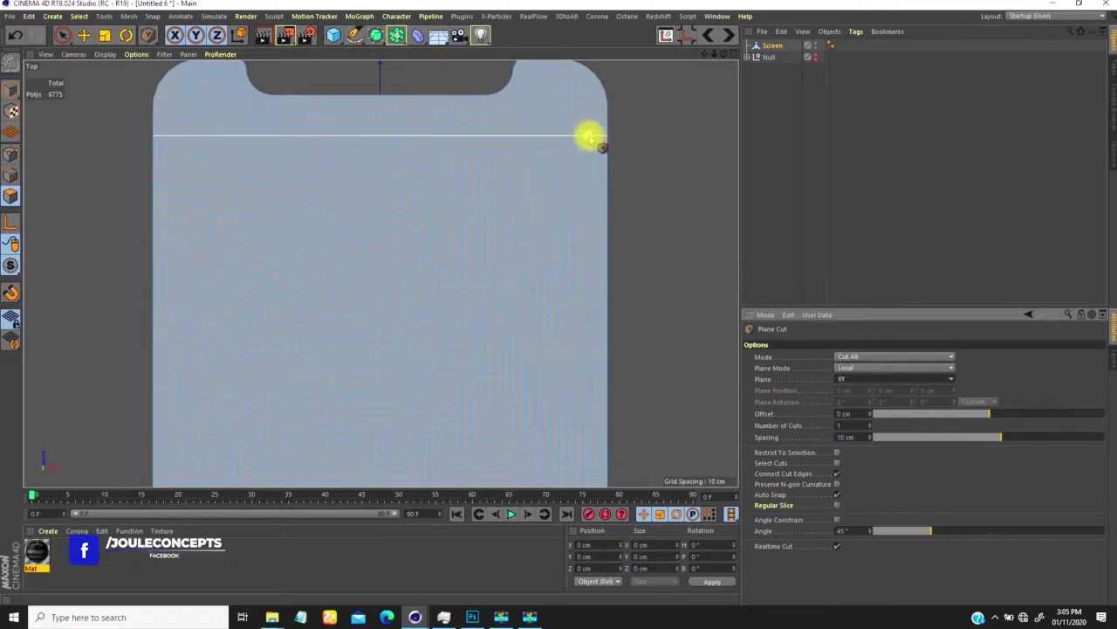
click(589, 136)
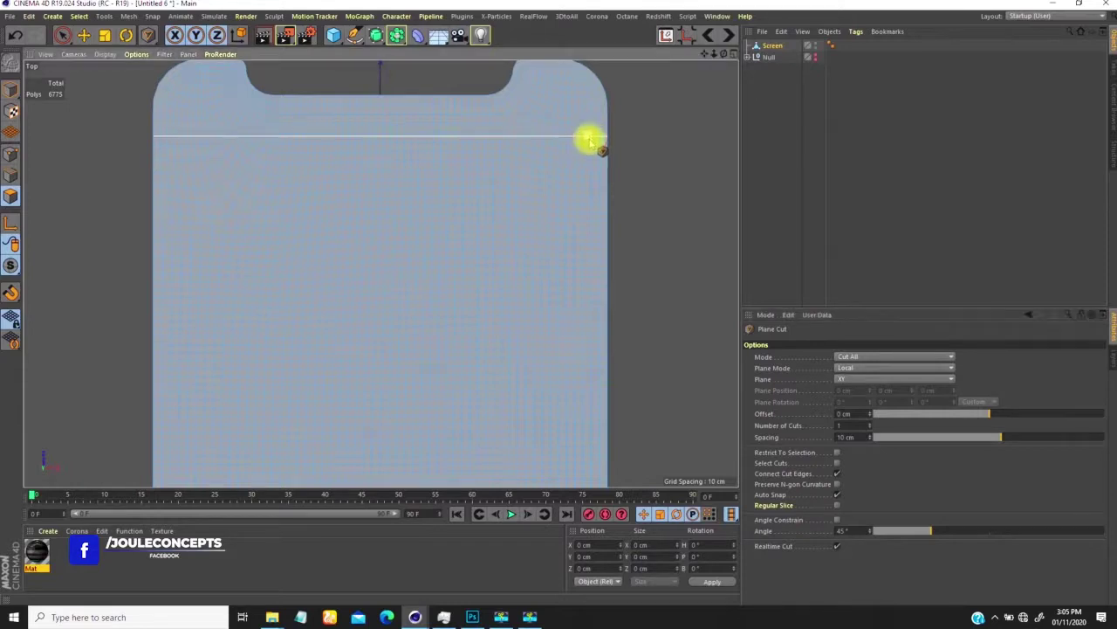
Check where a horizontal plane cut would fall near the lower end and below the notch of the Screen mesh.
scroll(604, 118, up, 4)
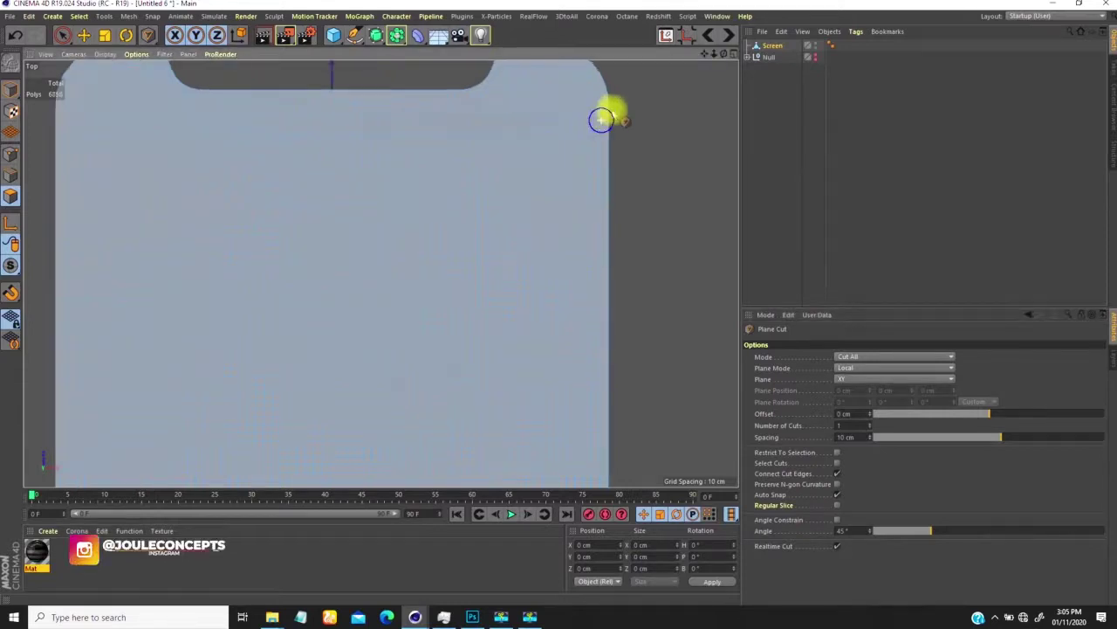
scroll(599, 117, down, 5)
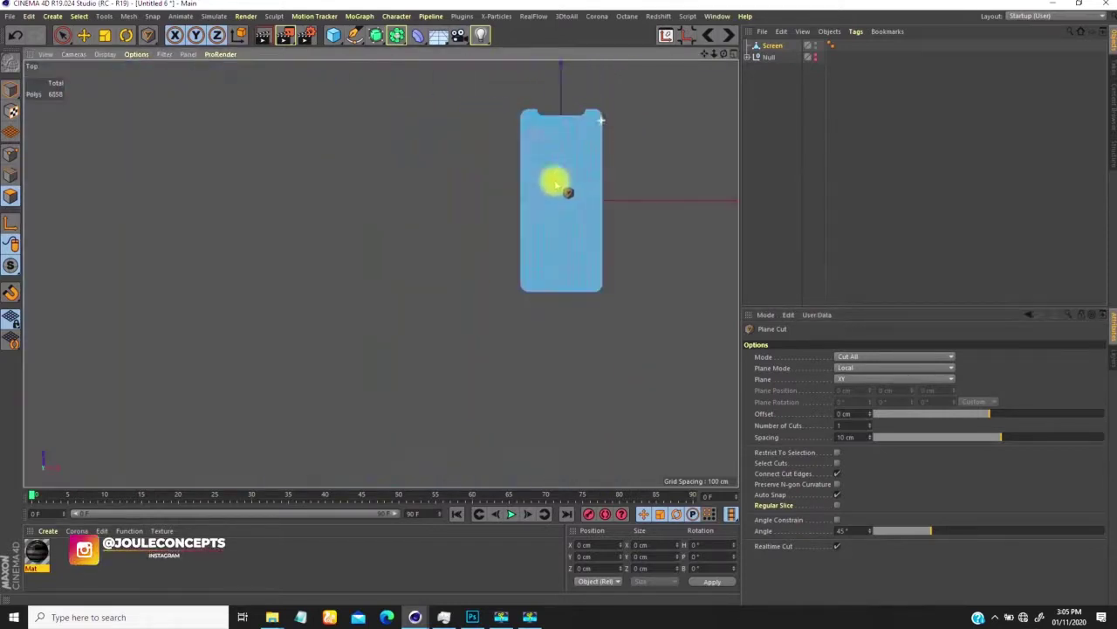
scroll(605, 252, up, 3)
scroll(605, 251, up, 2)
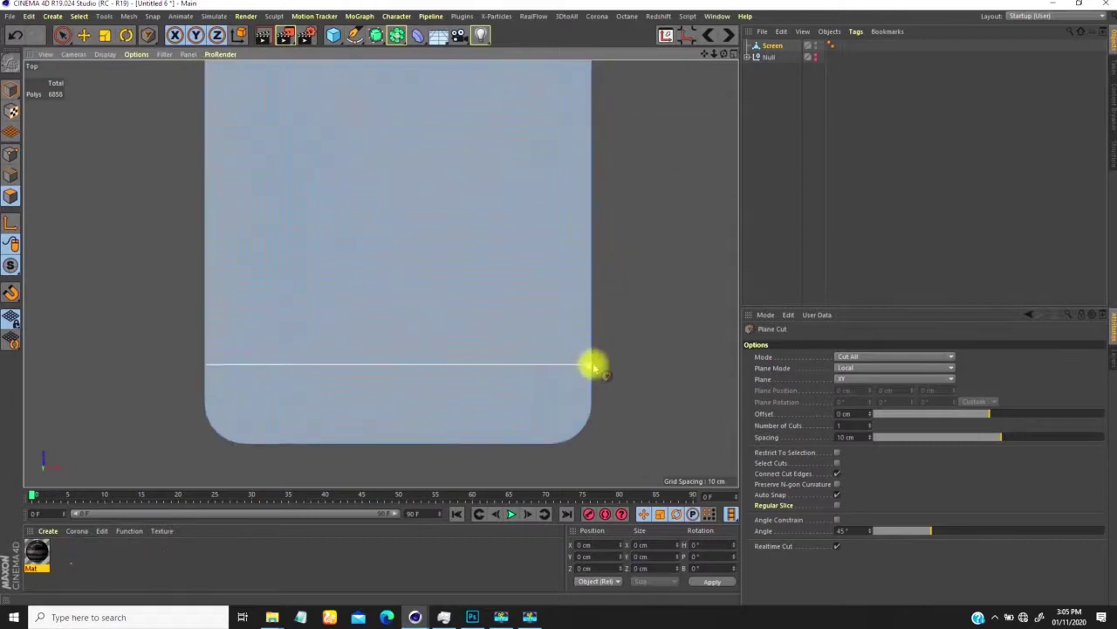
scroll(594, 374, down, 5)
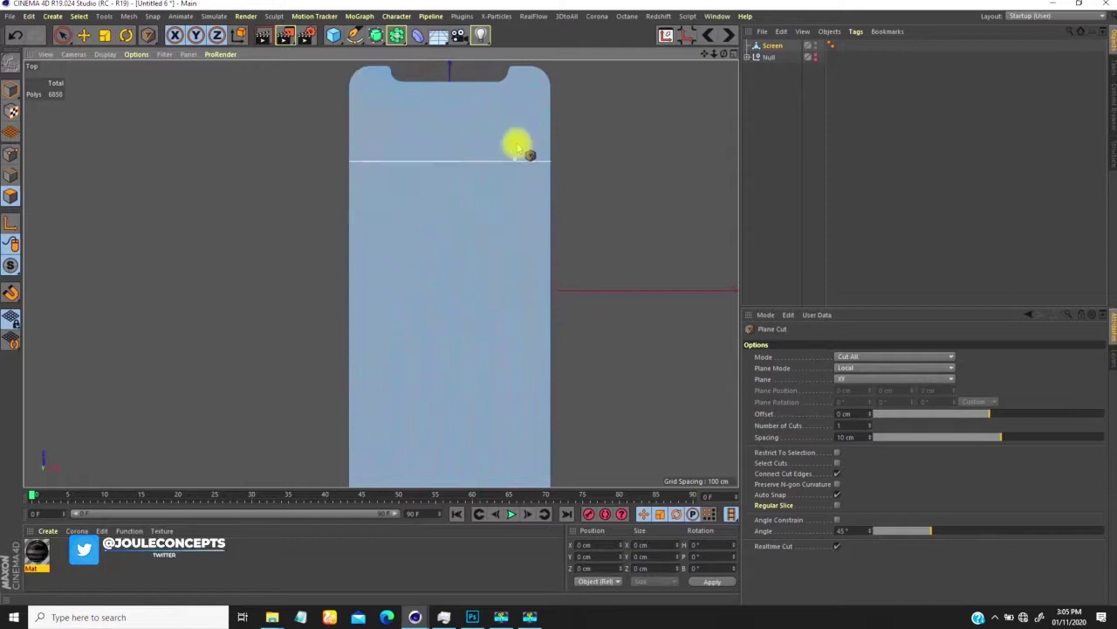
scroll(534, 130, up, 3)
scroll(559, 227, down, 1)
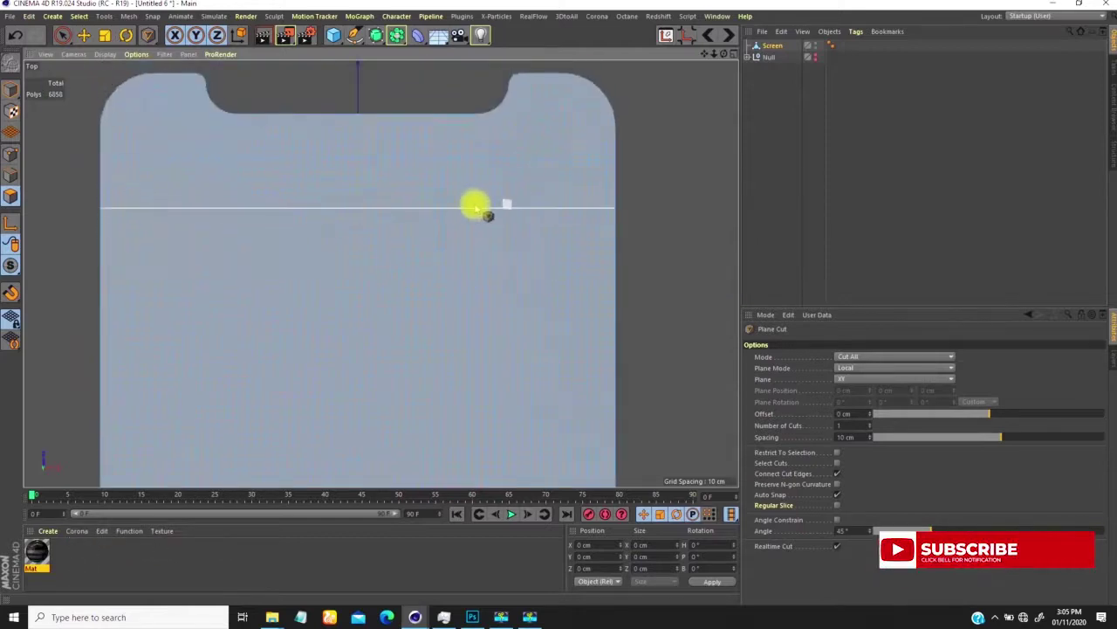
Select the polygon row directly below the cut from the left edge with Live Selection, removing the polygons picked above the cut line.
key(space)
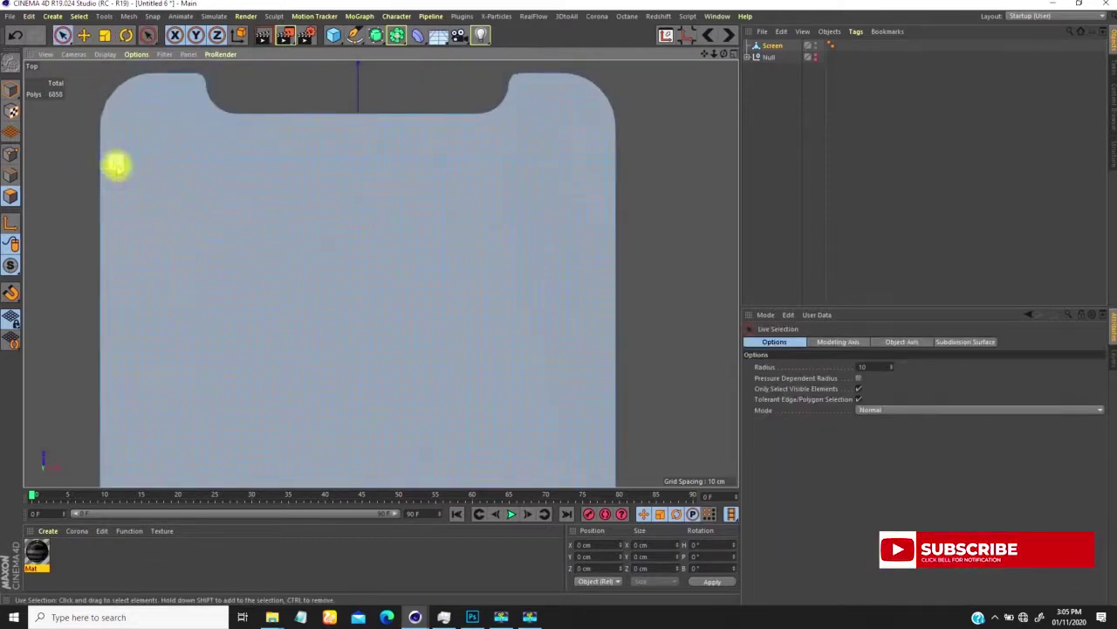
scroll(110, 158, up, 3)
mouse_move(83, 166)
mouse_down()
mouse_move(704, 157)
mouse_move(735, 170)
mouse_up()
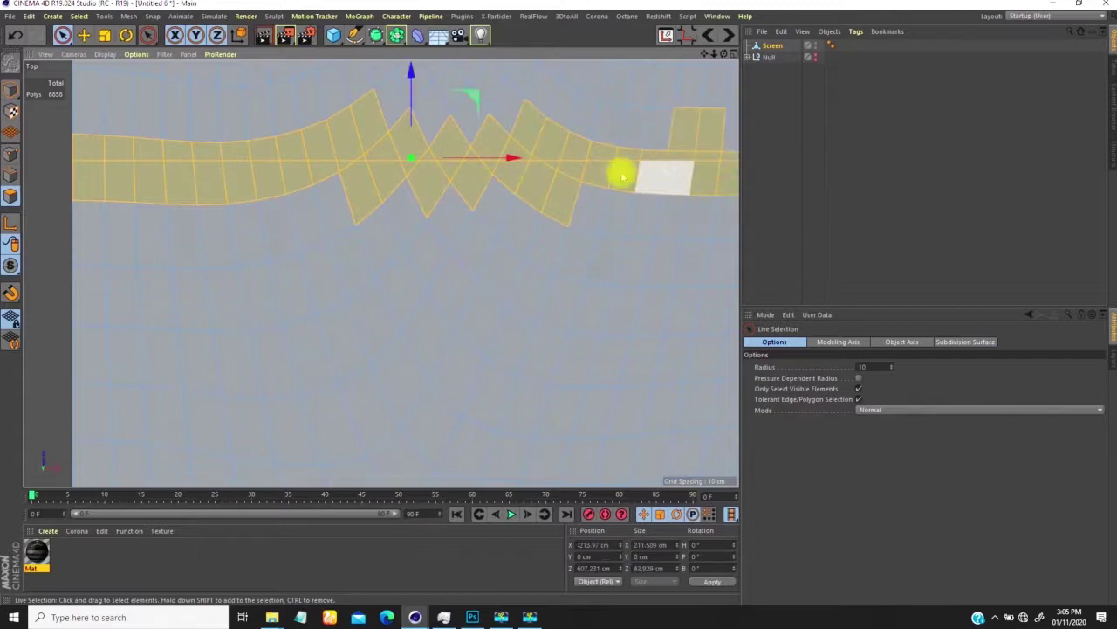
ctrl+drag(96, 139, 184, 135)
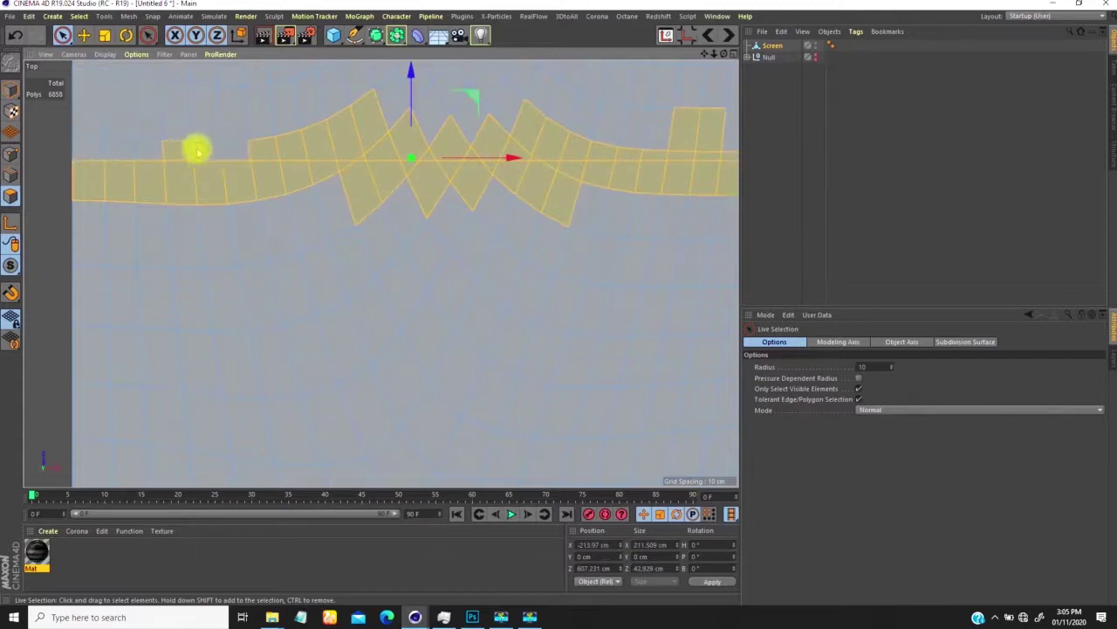
ctrl+drag(277, 140, 402, 131)
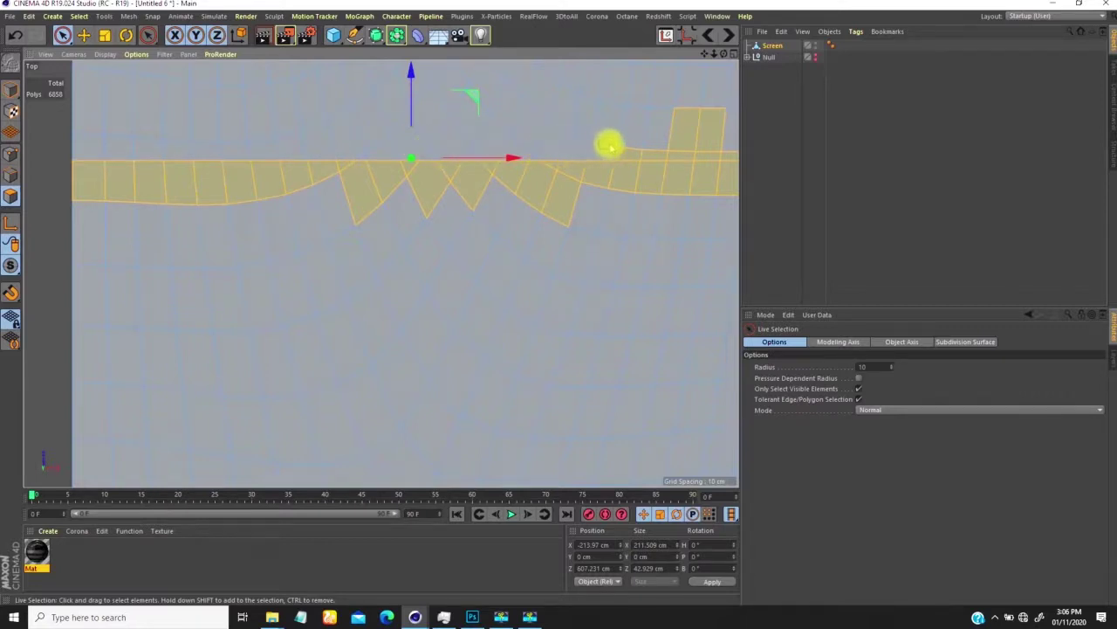
ctrl+drag(682, 150, 728, 152)
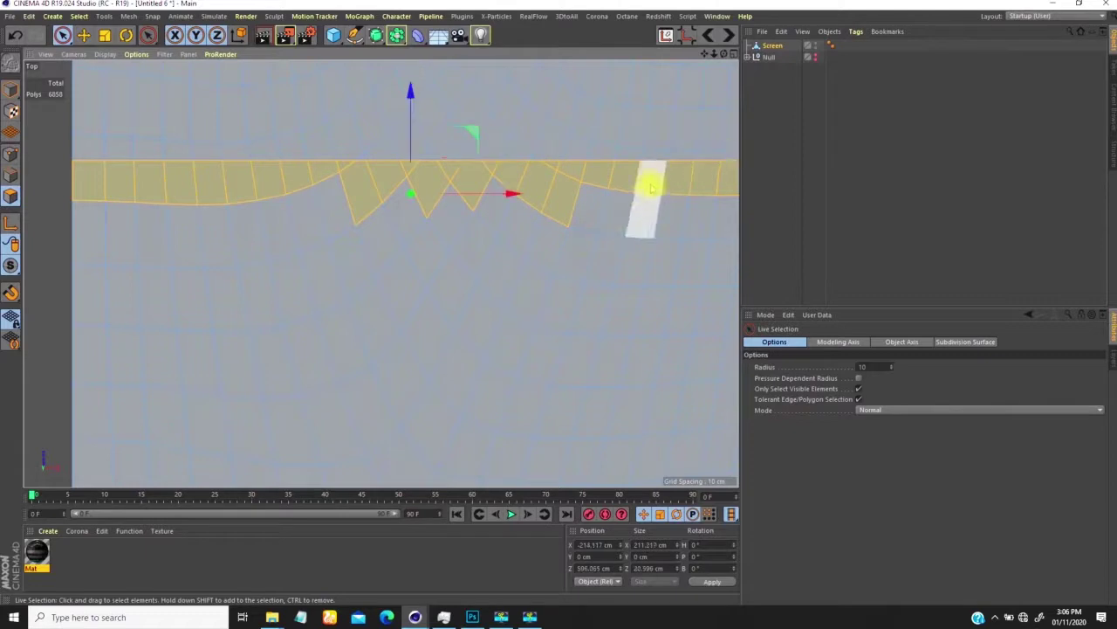
Extend the polygon row selection below the cut across to the right edge of the Screen object.
alt+middle_drag(636, 186, 350, 199)
alt+middle_drag(482, 189, 345, 186)
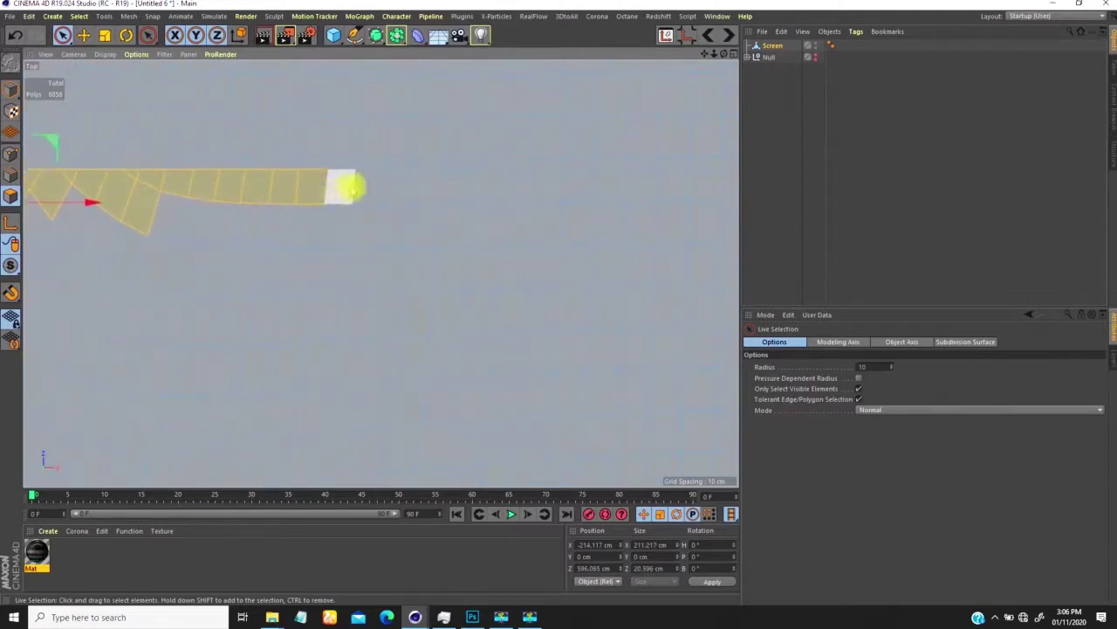
drag(339, 189, 632, 190)
shift+drag(716, 189, 735, 187)
alt+middle_drag(629, 172, 179, 162)
shift+drag(337, 175, 729, 183)
alt+middle_drag(652, 204, 567, 213)
mouse_move(567, 212)
mouse_down()
mouse_move(638, 175)
mouse_move(416, 167)
mouse_move(716, 167)
mouse_up()
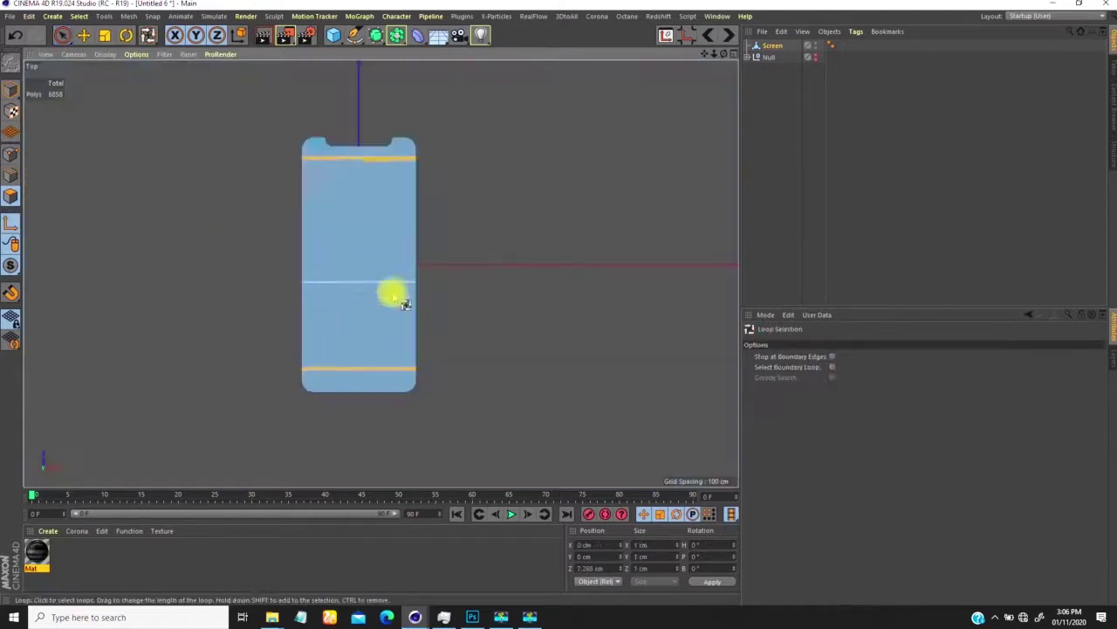
Fill-select the display area enclosed between the selected upper and lower polygon rows.
key(u)
key(f)
click(375, 242)
scroll(466, 203, down, 3)
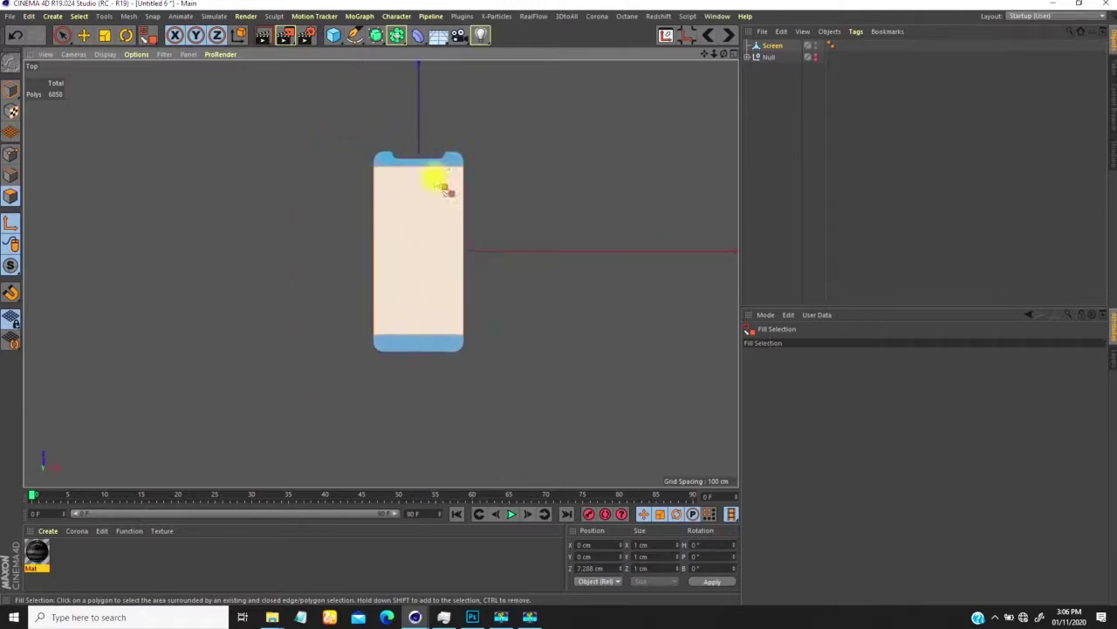
scroll(439, 183, up, 4)
Store the selected display polygons as a selection tag named Screen Display.
key(v)
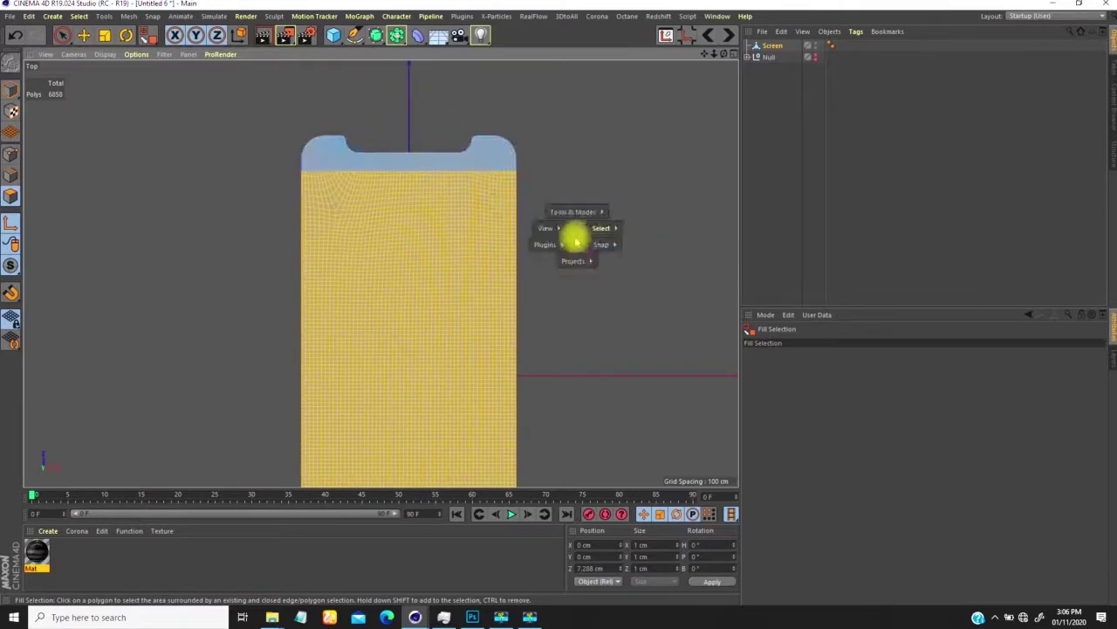
mouse_move(608, 233)
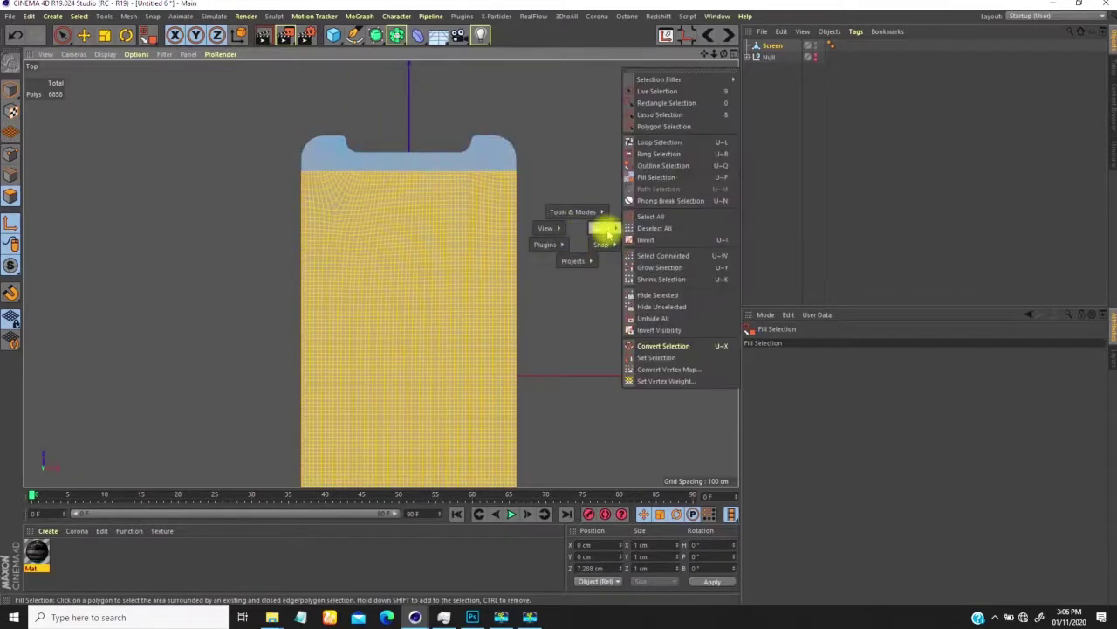
click(657, 357)
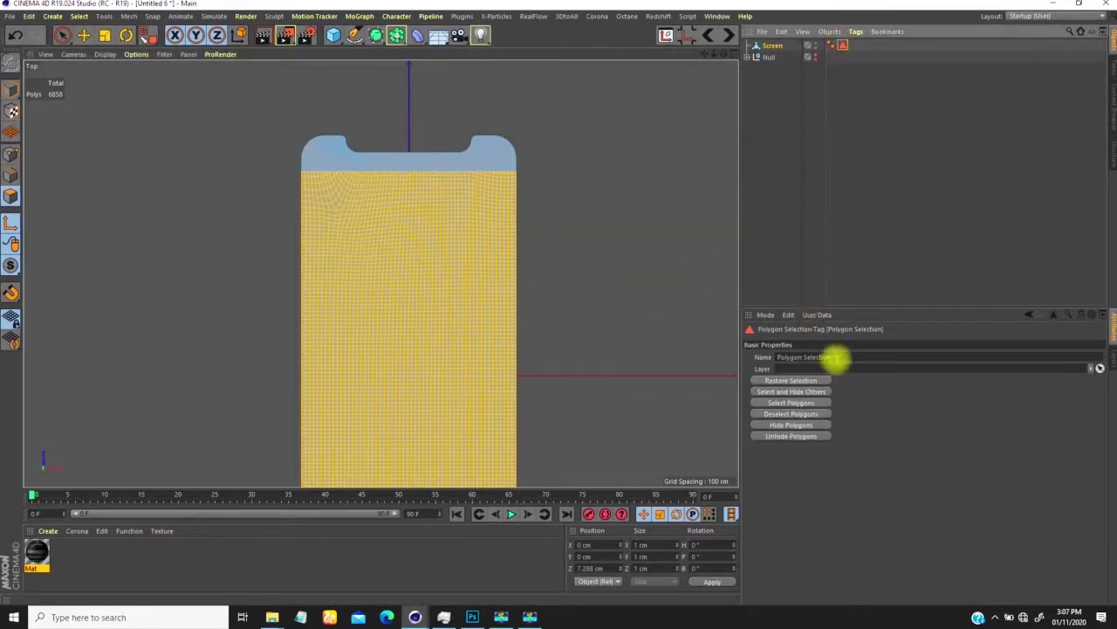
drag(835, 356, 749, 358)
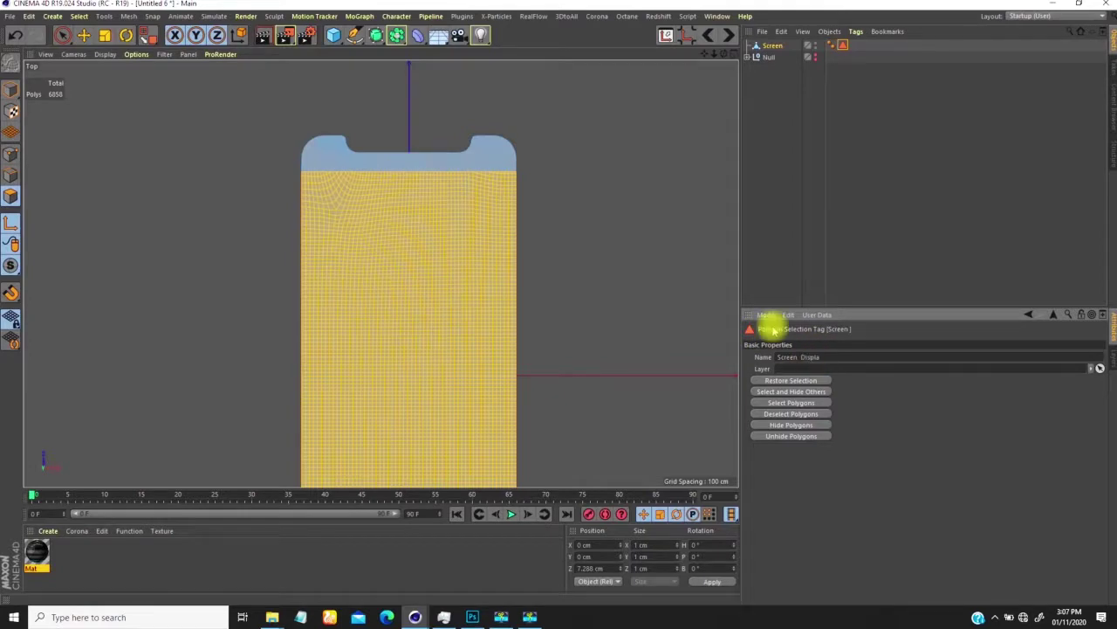
Switch the selection from the display area to the notch band and the bottom band.
ctrl+click(480, 331)
alt+right_drag(497, 272, 474, 307)
alt+middle_drag(474, 306, 454, 266)
alt+right_drag(453, 266, 451, 252)
click(451, 253)
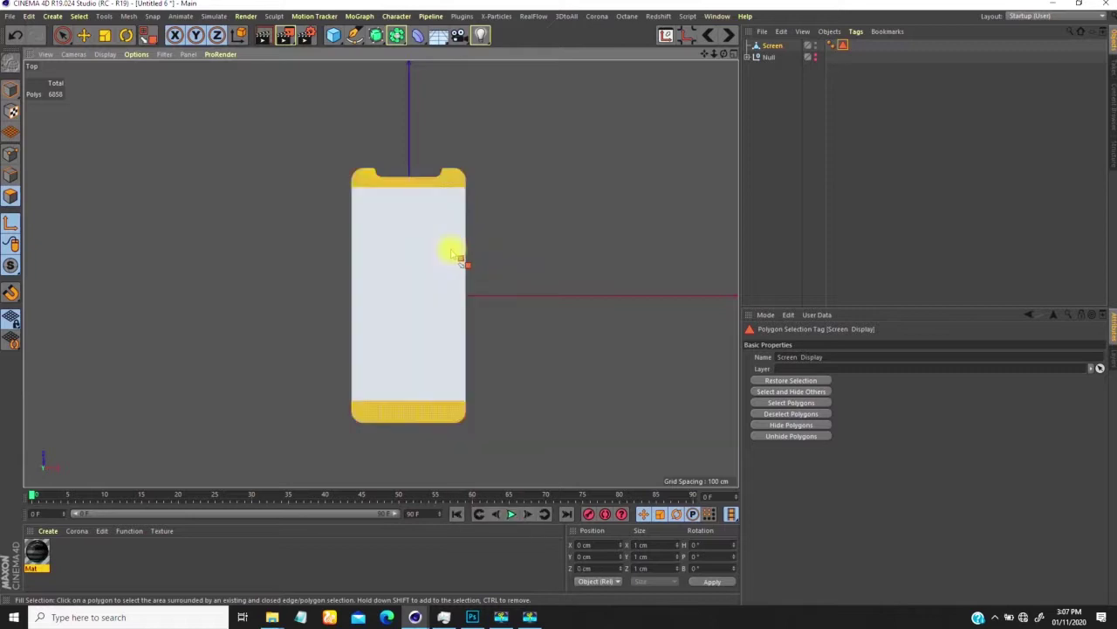
Store the notch and bottom bands of the Screen object as a new selection tag named Dark Part.
click(866, 44)
click(770, 46)
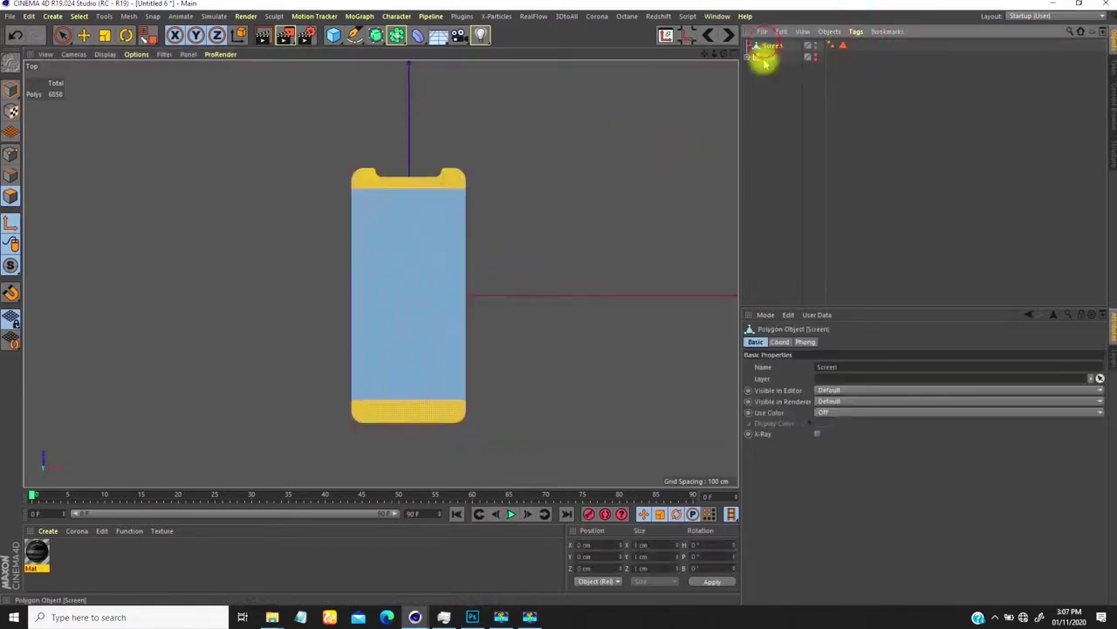
right_click(567, 232)
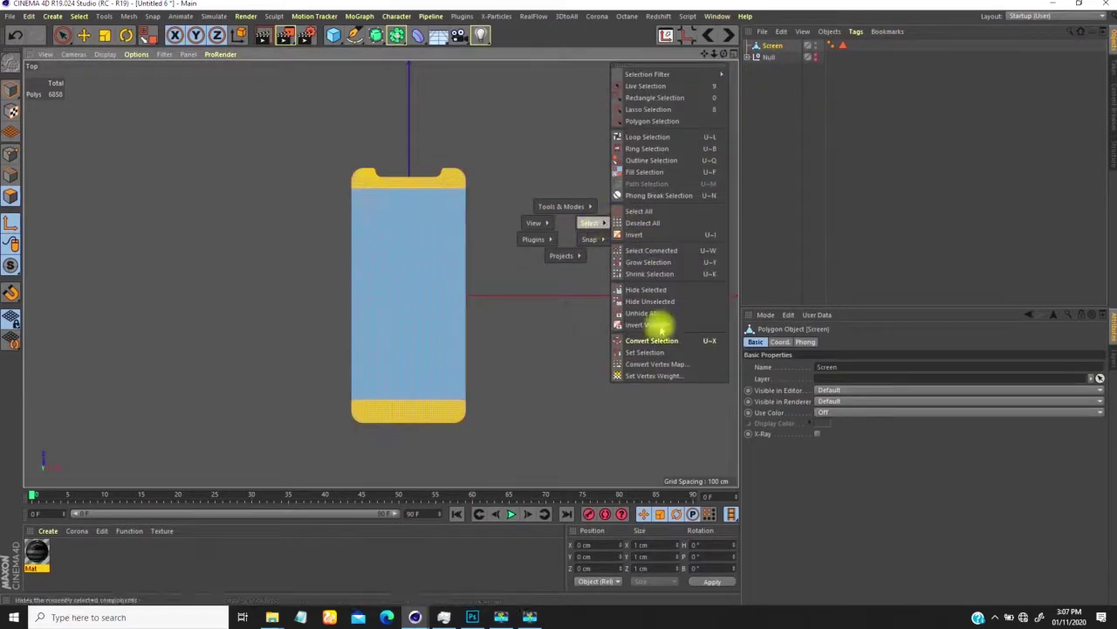
click(668, 362)
drag(840, 357, 761, 358)
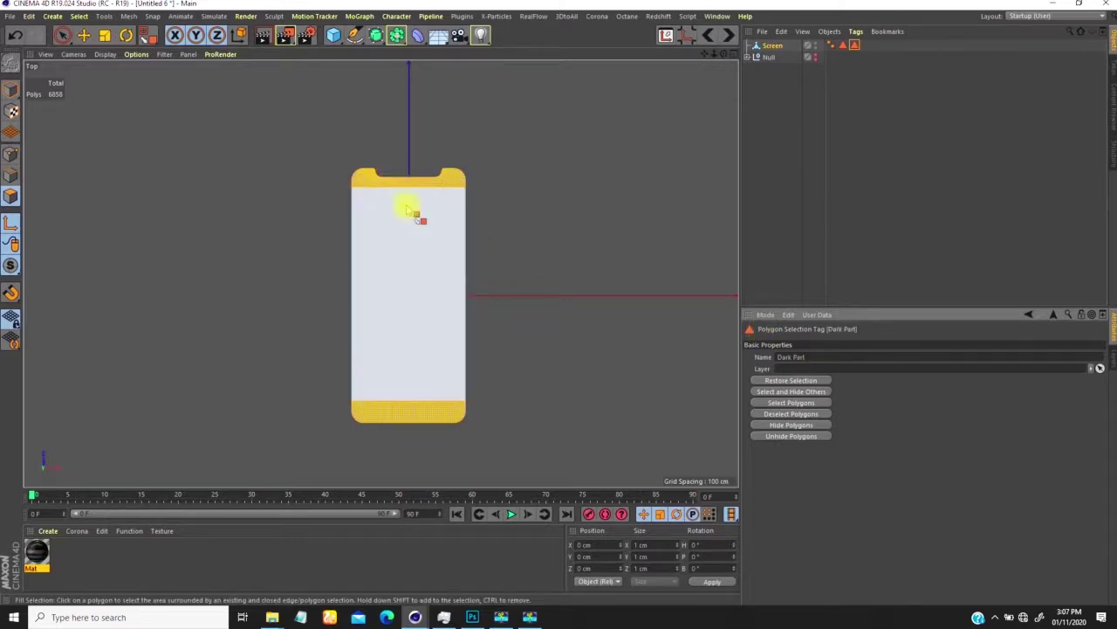
Put the Screen object in model mode and apply the Mat material to it.
scroll(469, 223, up, 2)
scroll(474, 219, down, 1)
alt+middle_drag(481, 212, 497, 184)
click(37, 550)
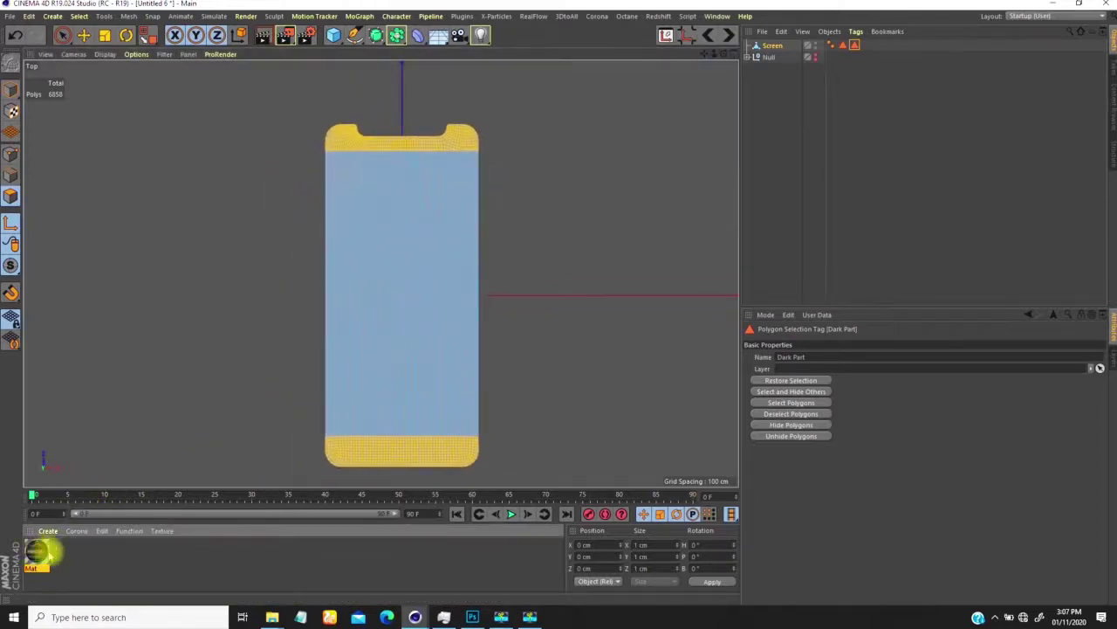
click(770, 46)
click(11, 90)
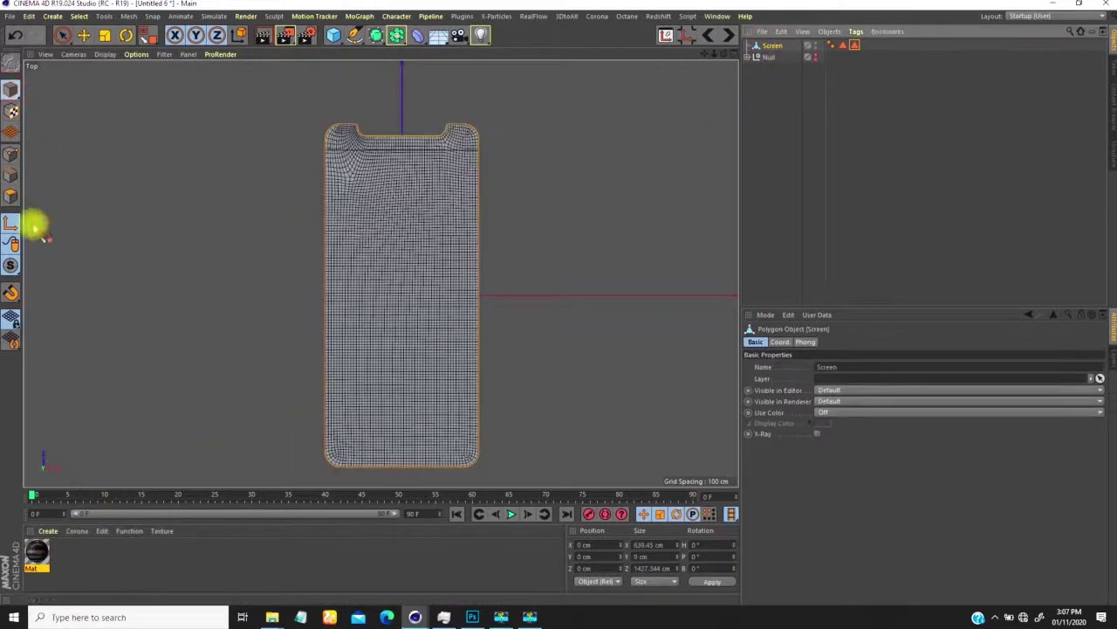
click(36, 550)
drag(127, 530, 371, 297)
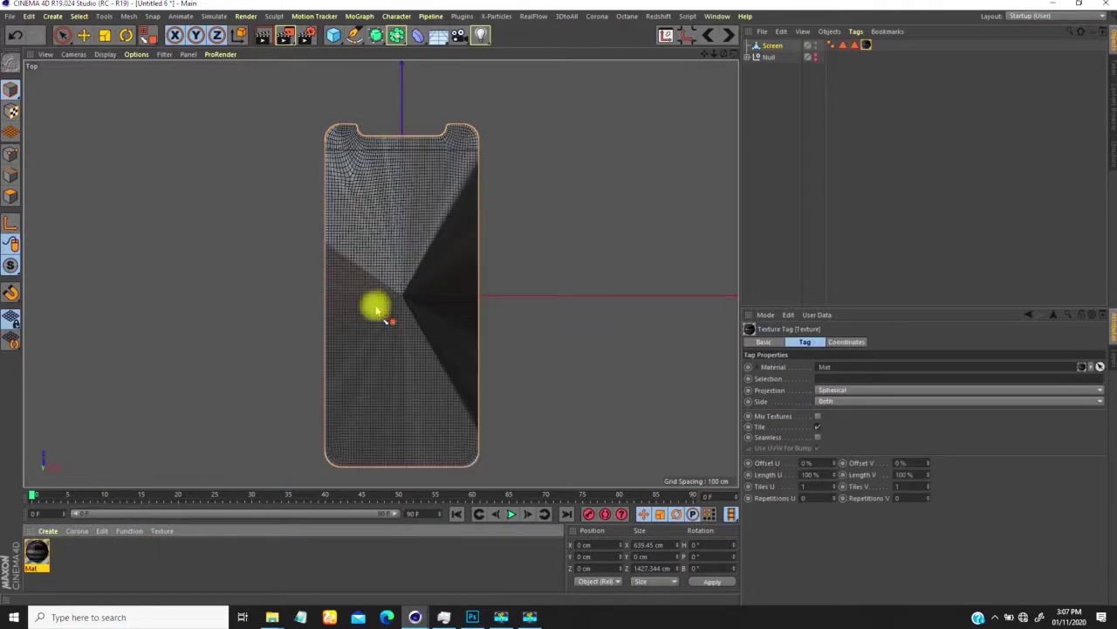
Restrict the Mat texture tag to the Screen Display selection.
click(84, 35)
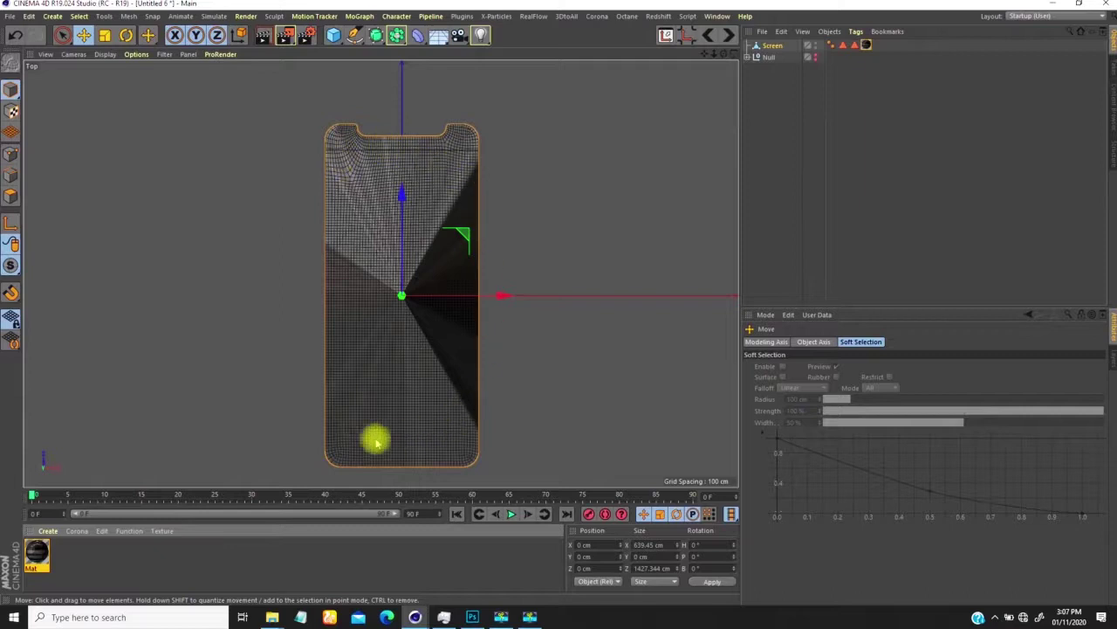
click(866, 45)
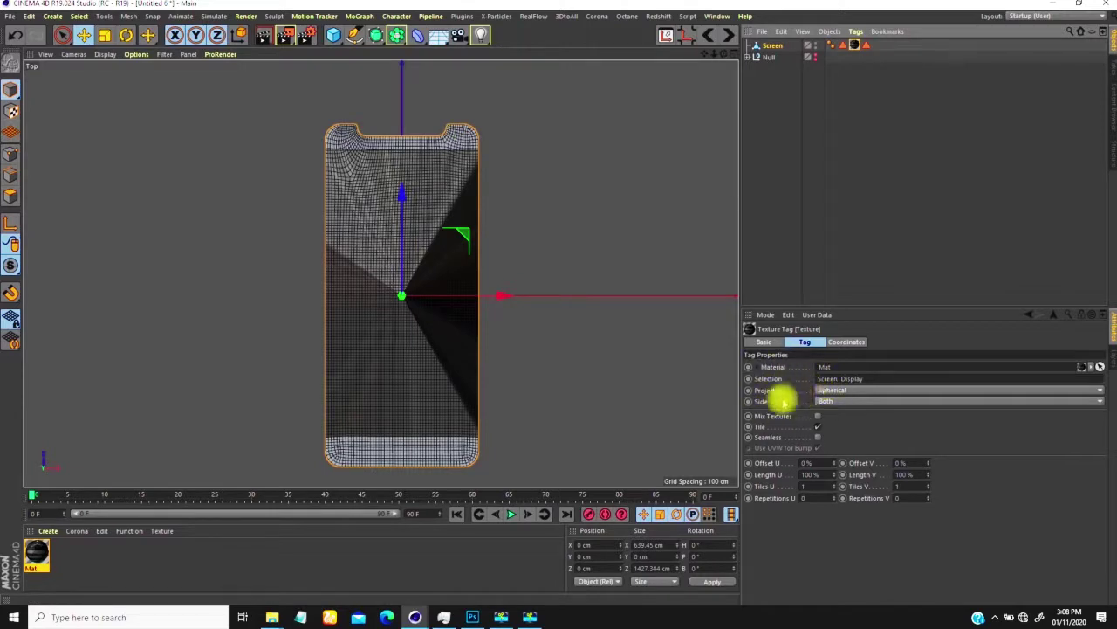
scroll(419, 194, up, 3)
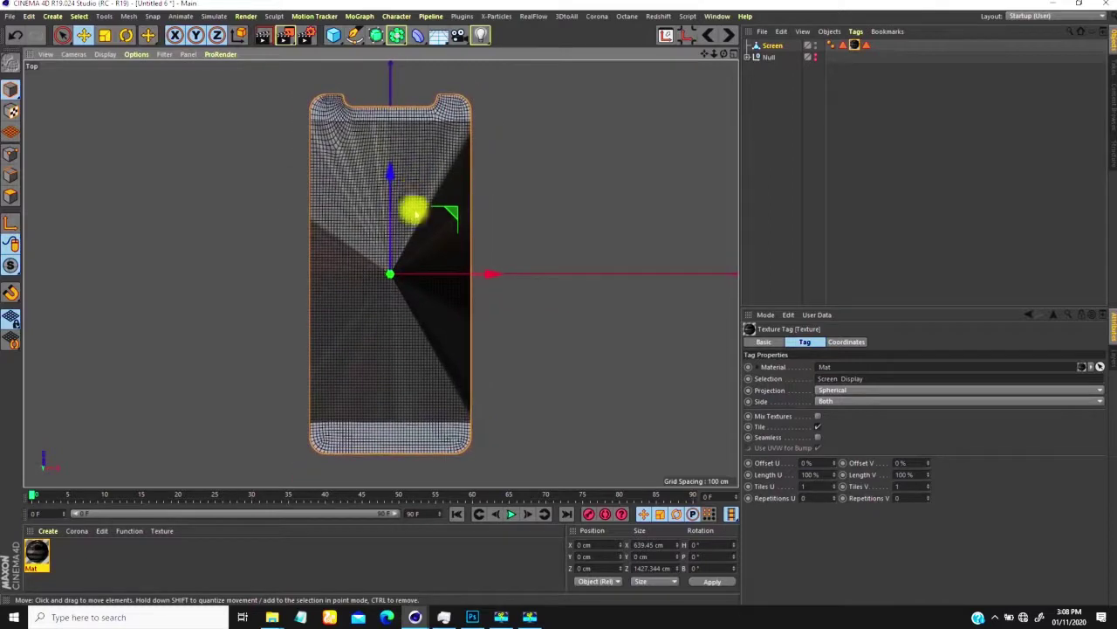
Try the UVW Mapping, Cubic and Flat projections on the Mat texture tag and return it to Spherical.
click(840, 390)
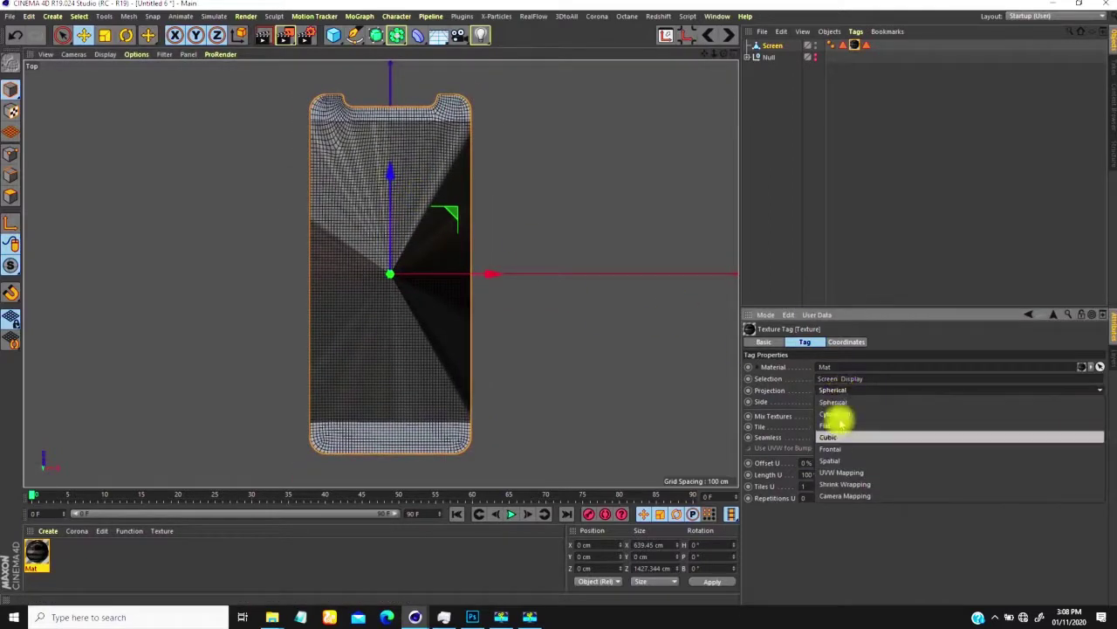
click(831, 471)
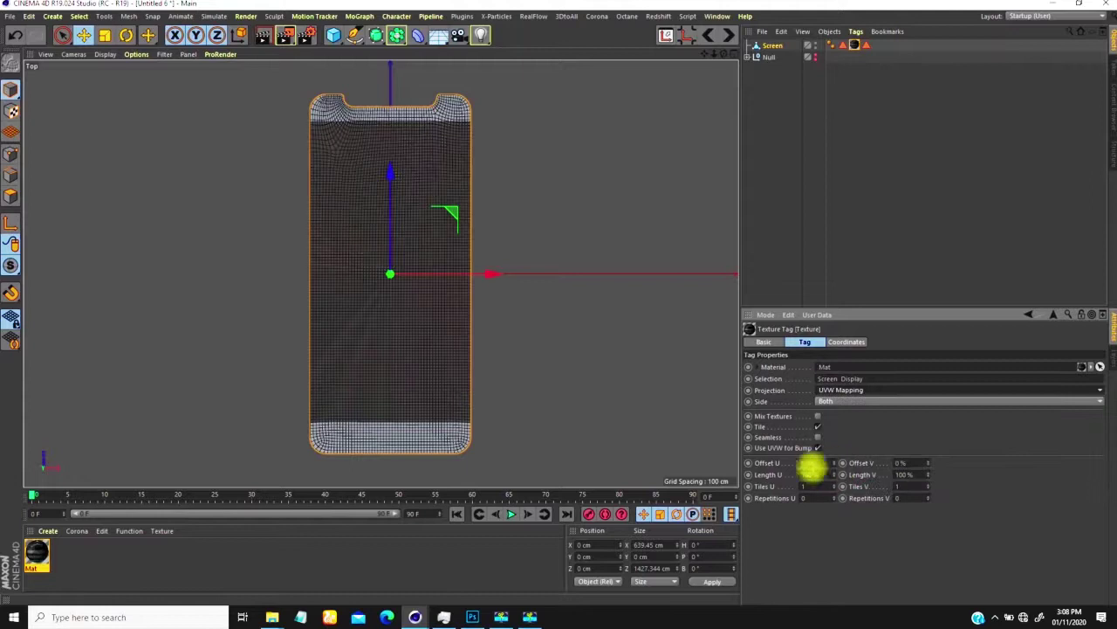
click(847, 391)
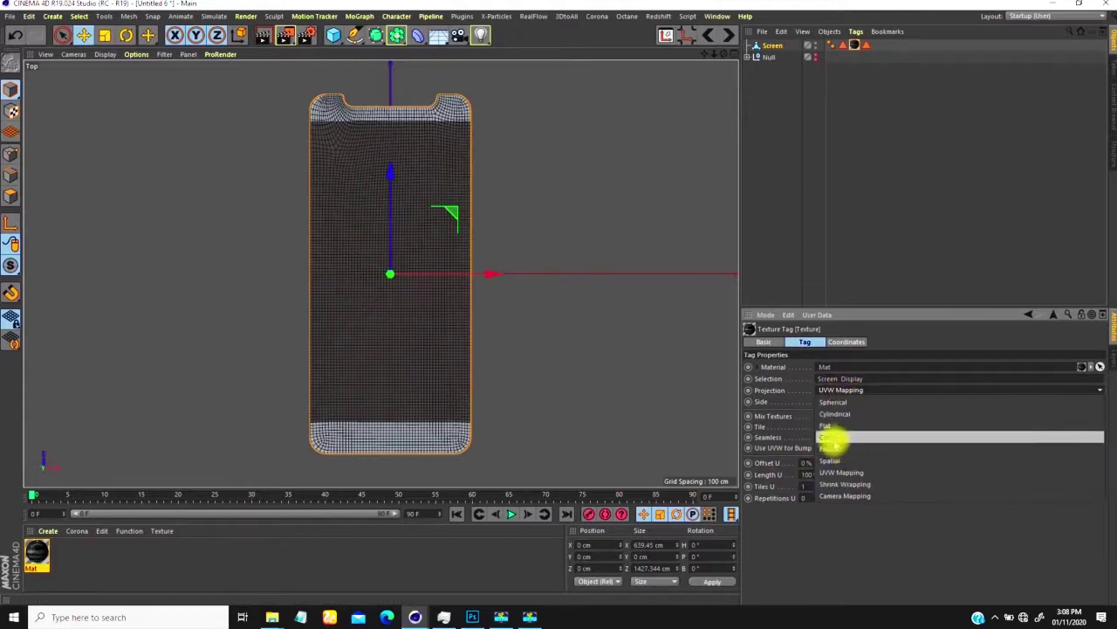
click(834, 436)
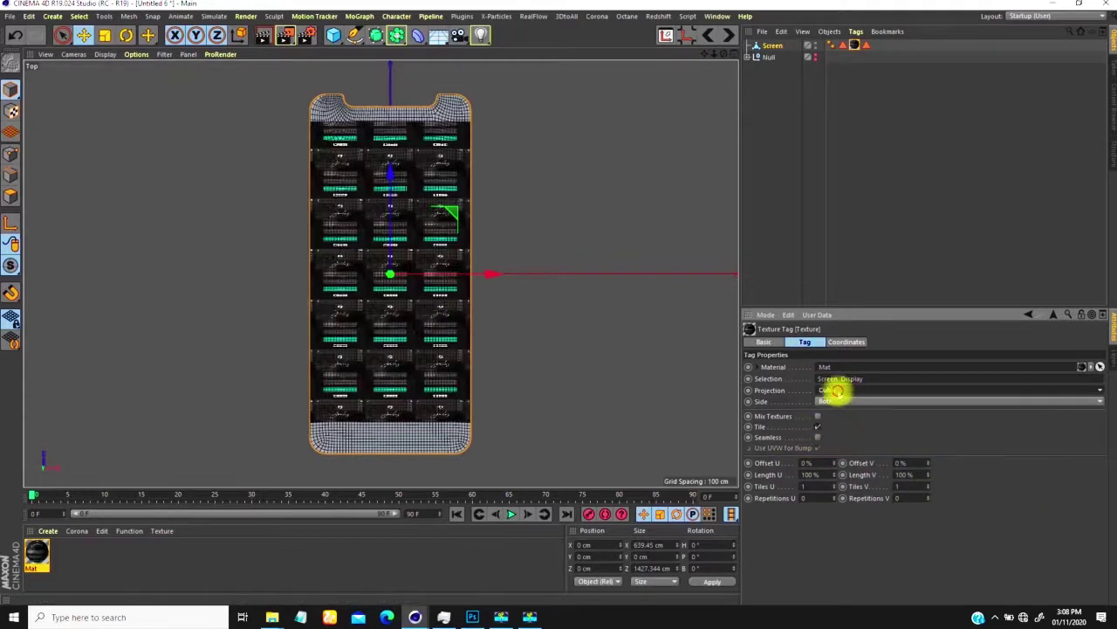
click(841, 391)
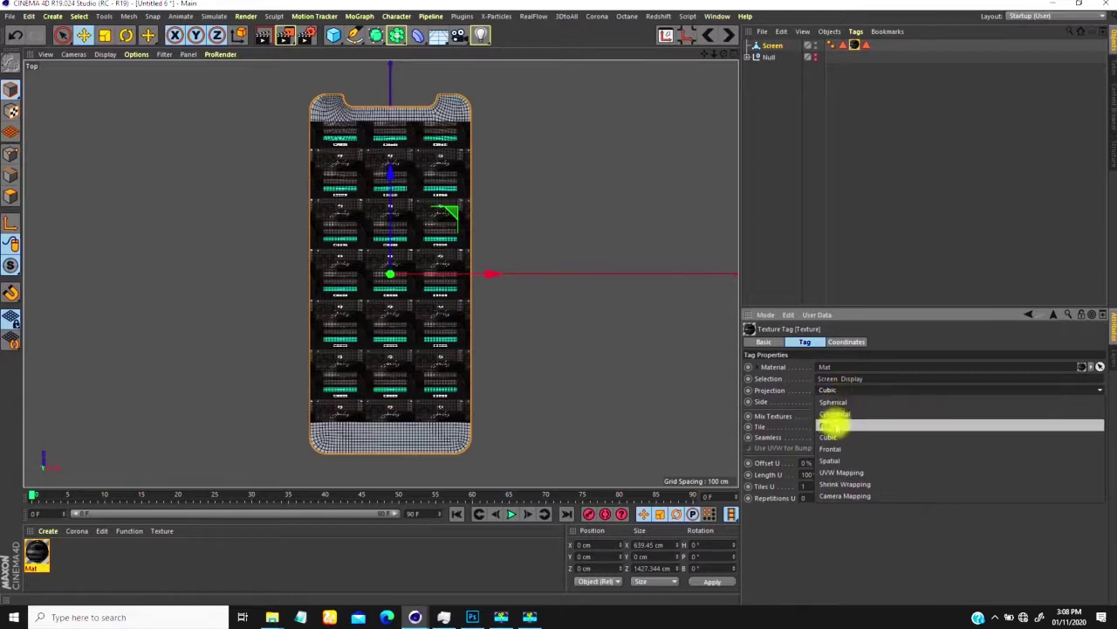
click(830, 426)
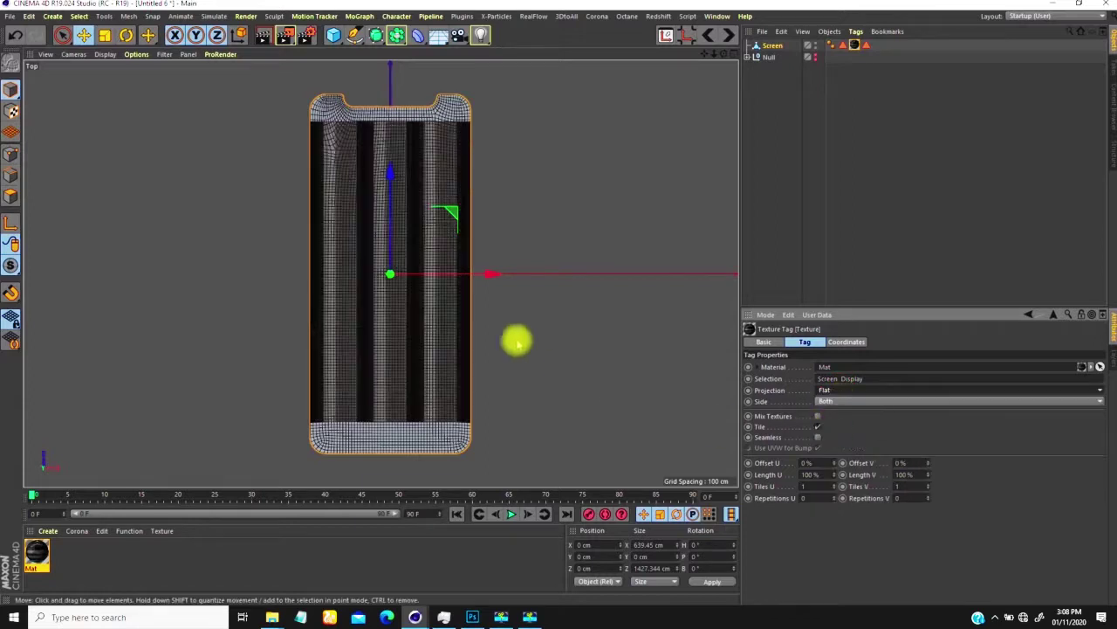
click(835, 391)
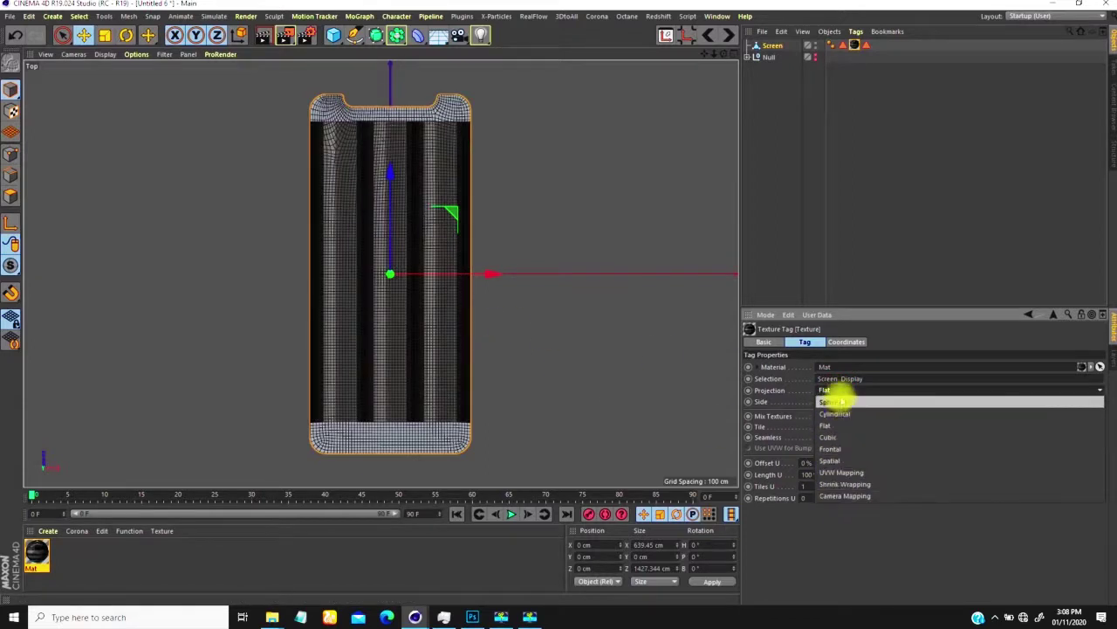
click(835, 403)
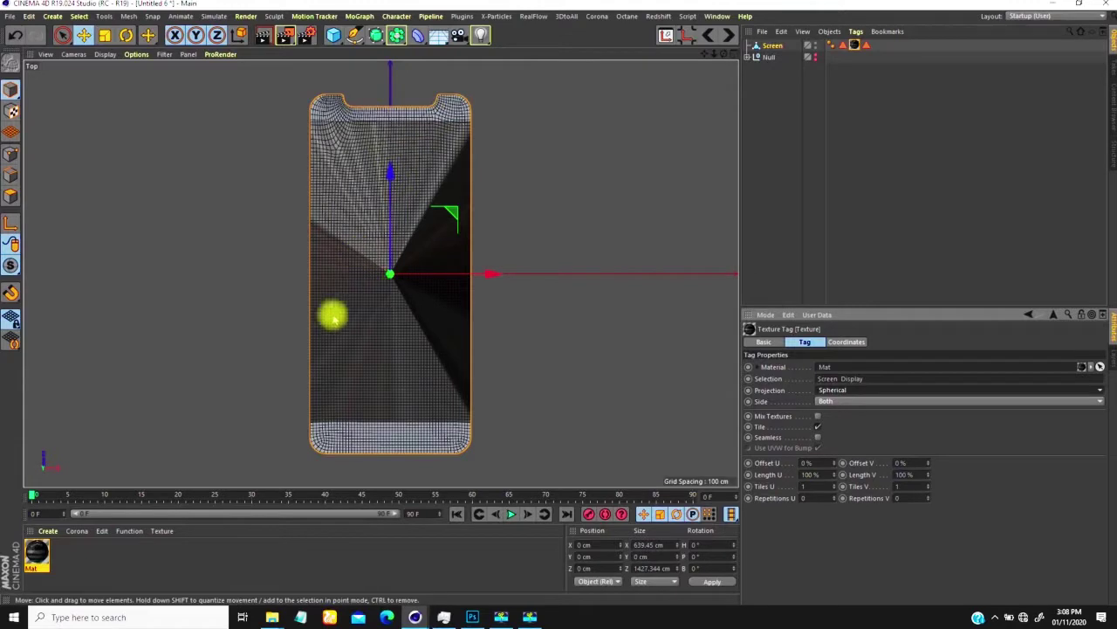
Fit the Mat texture with Flat projection to a region spanning the display area between the notch band and the bottom band.
right_click(854, 46)
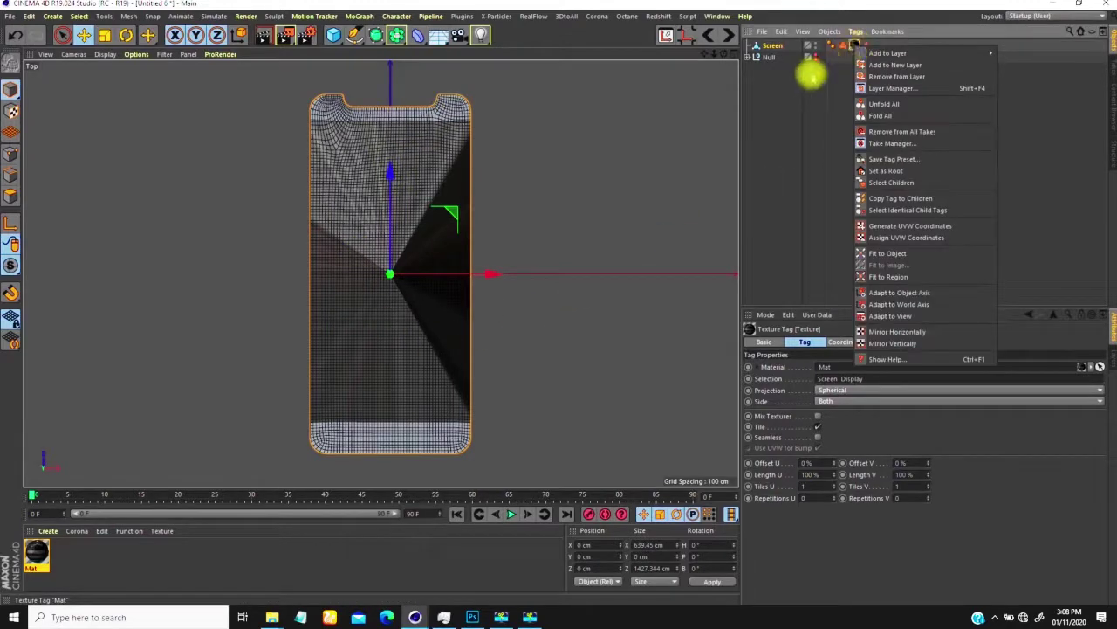
click(810, 77)
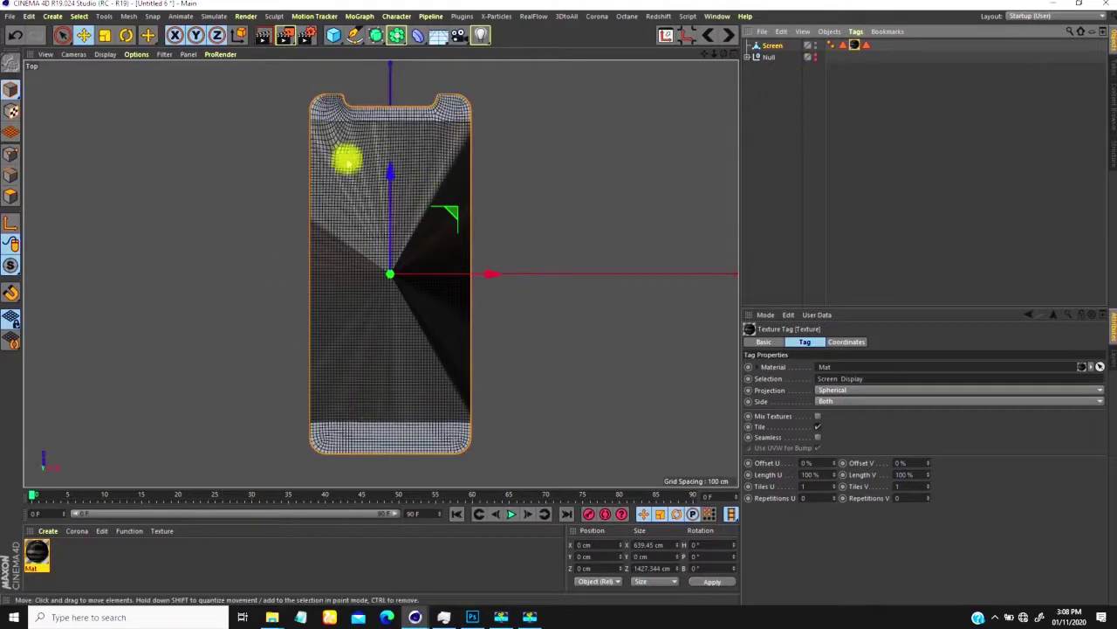
right_click(853, 46)
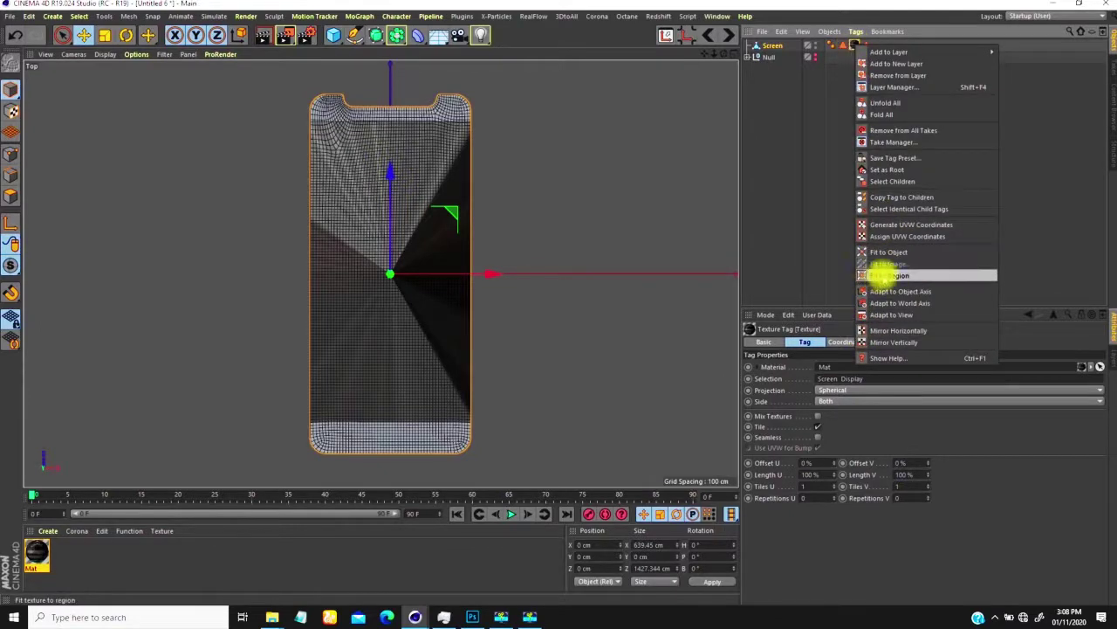
click(889, 275)
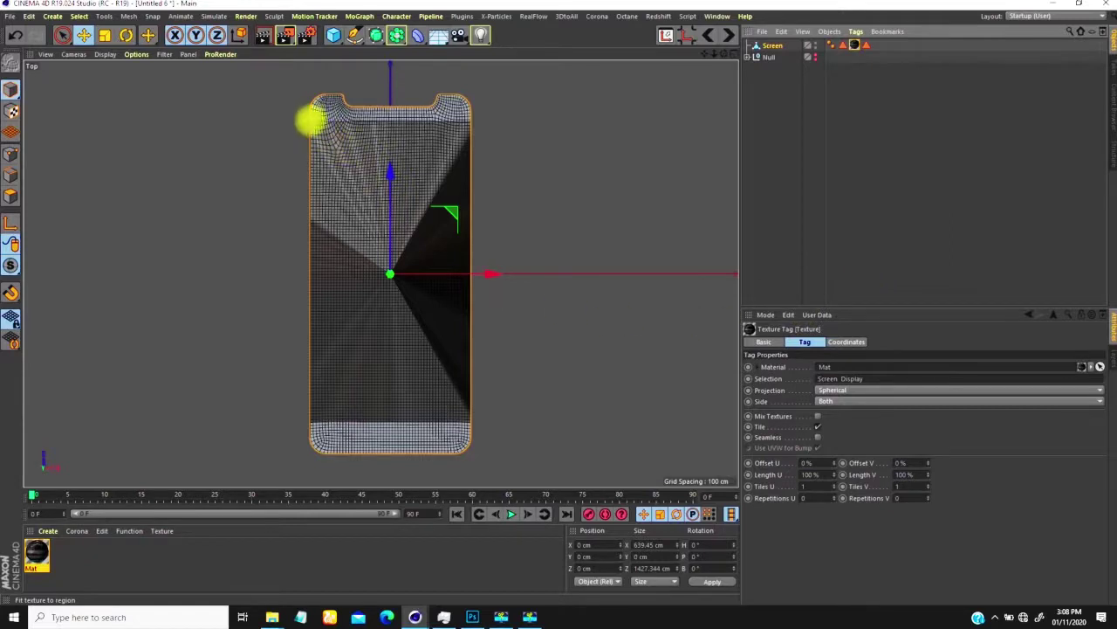
drag(327, 137, 472, 423)
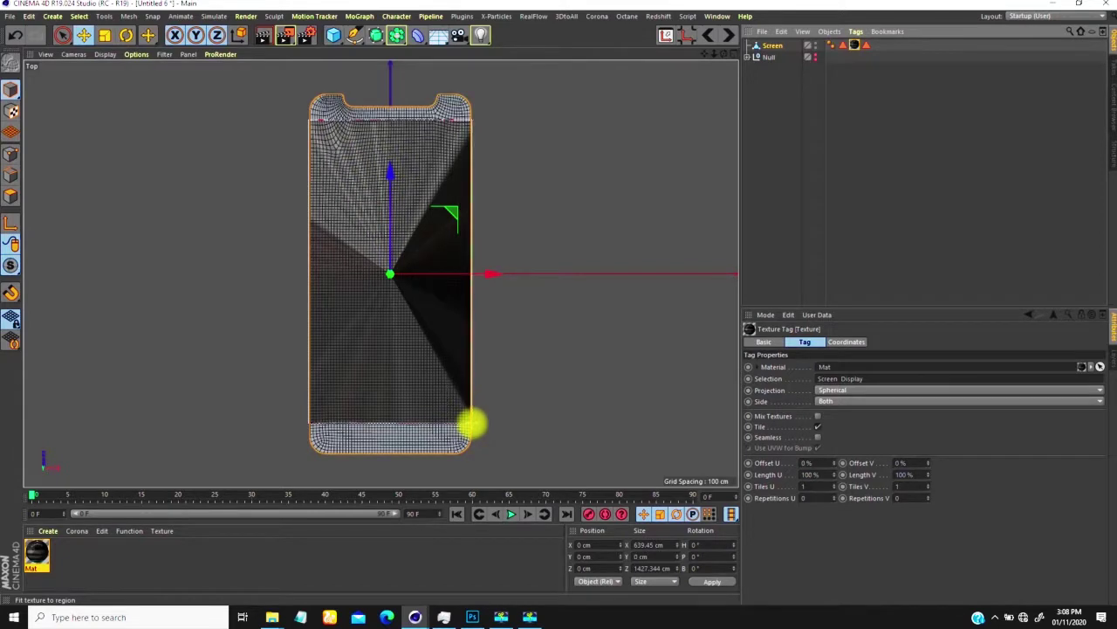
drag(473, 423, 482, 430)
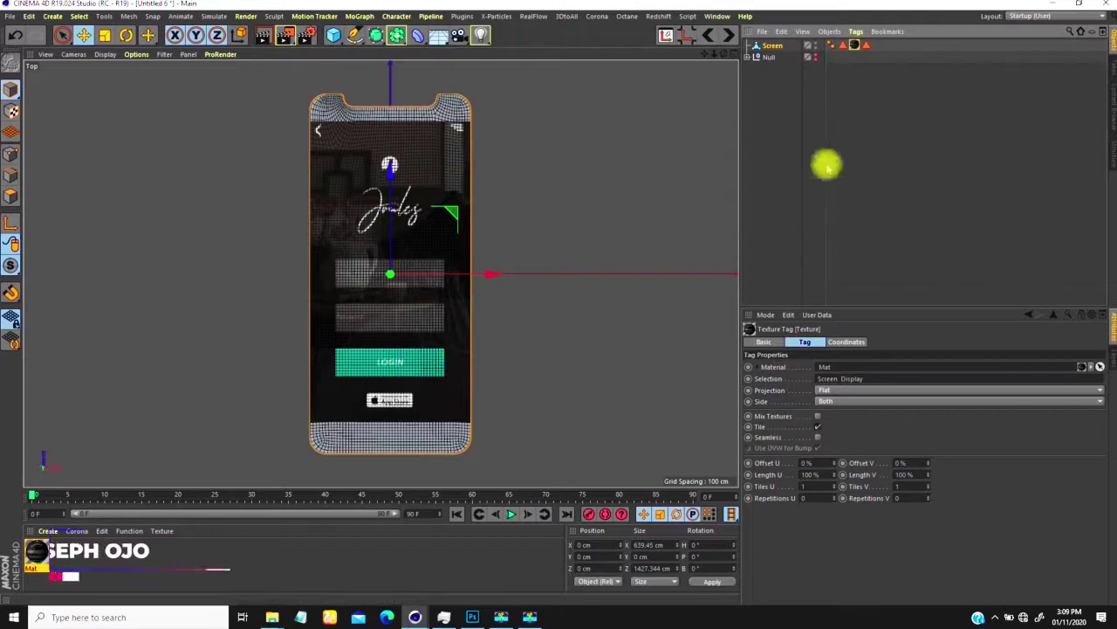
Generate UVW coordinates from the Mat texture tag on the Screen object.
right_click(853, 48)
click(854, 48)
right_click(854, 45)
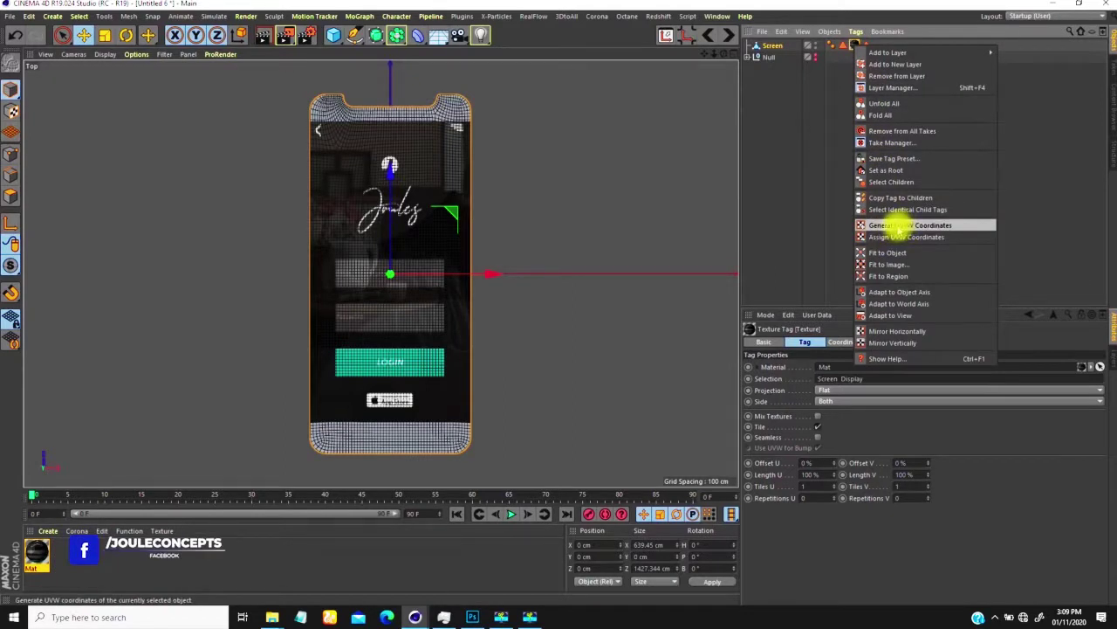
click(902, 225)
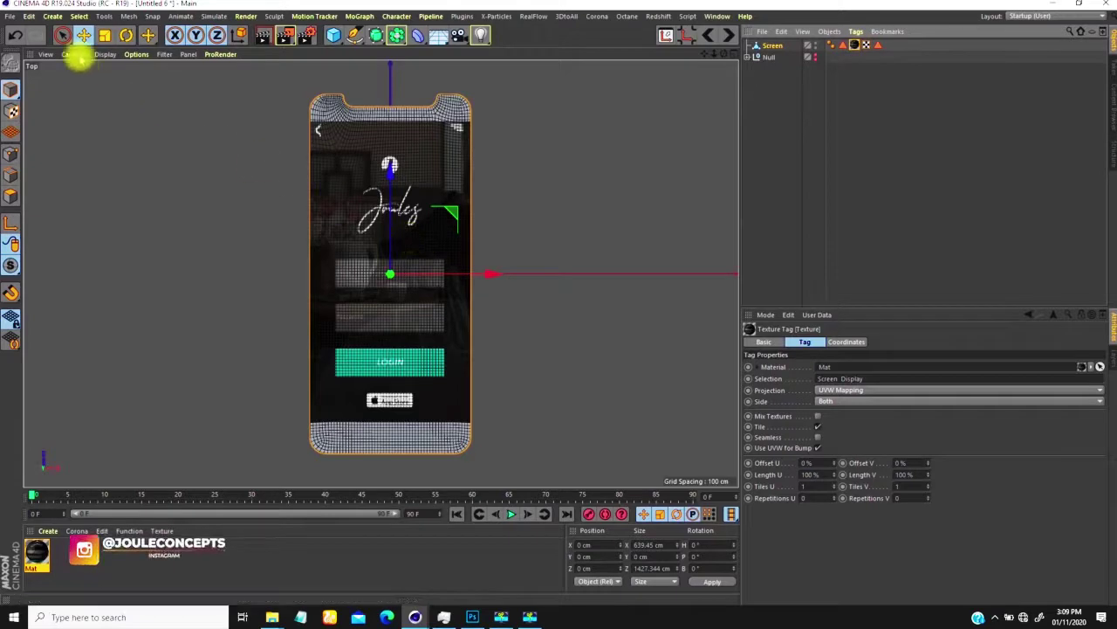
Switch to the Perspective view and set the Mat material's texture preview size to No Scaling.
click(74, 54)
click(87, 111)
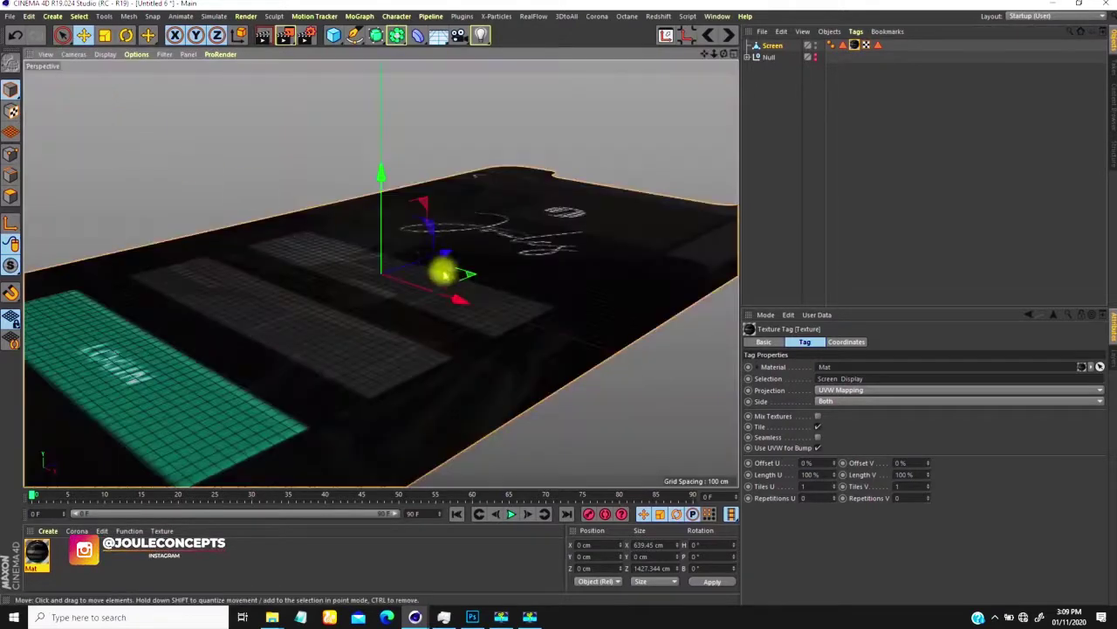
scroll(420, 297, down, 3)
alt+drag(384, 294, 555, 355)
alt+drag(332, 288, 282, 183)
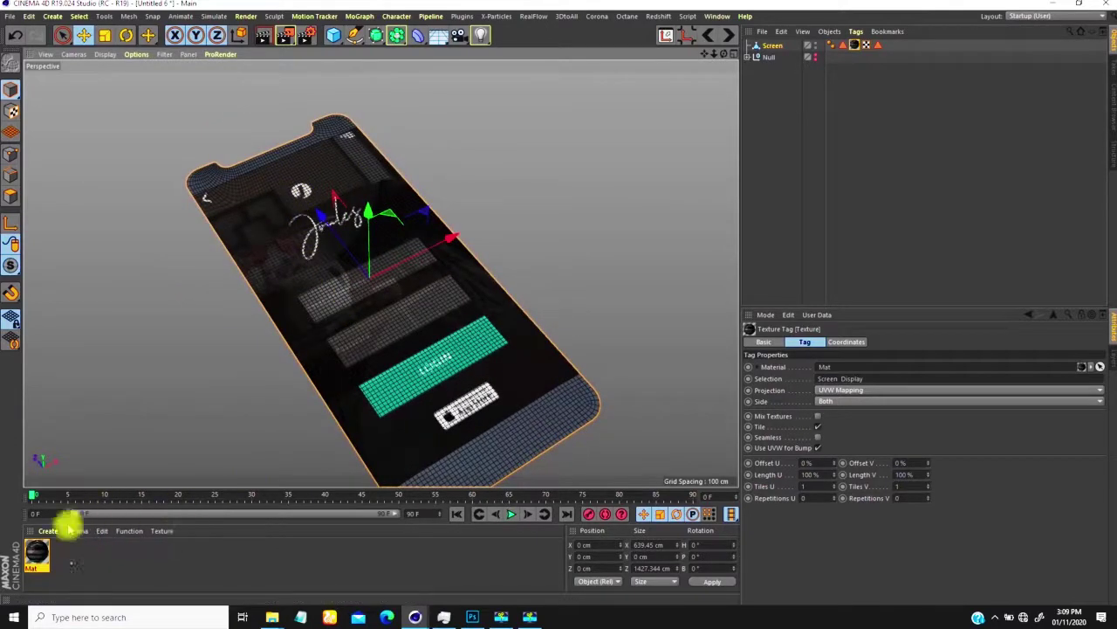
double_click(37, 552)
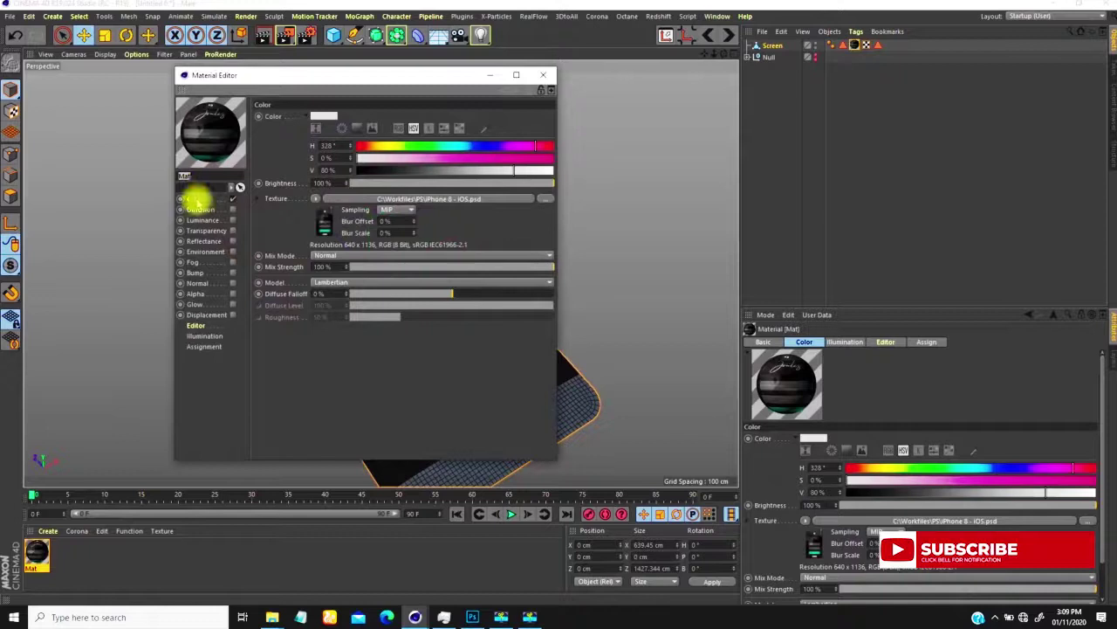
click(194, 326)
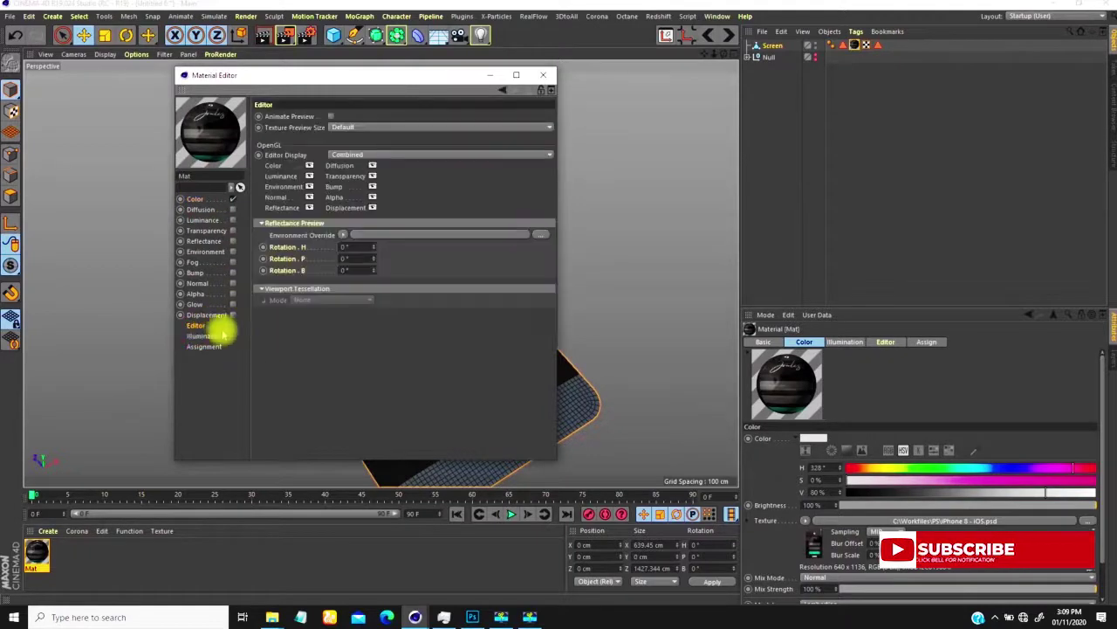
click(345, 128)
click(345, 152)
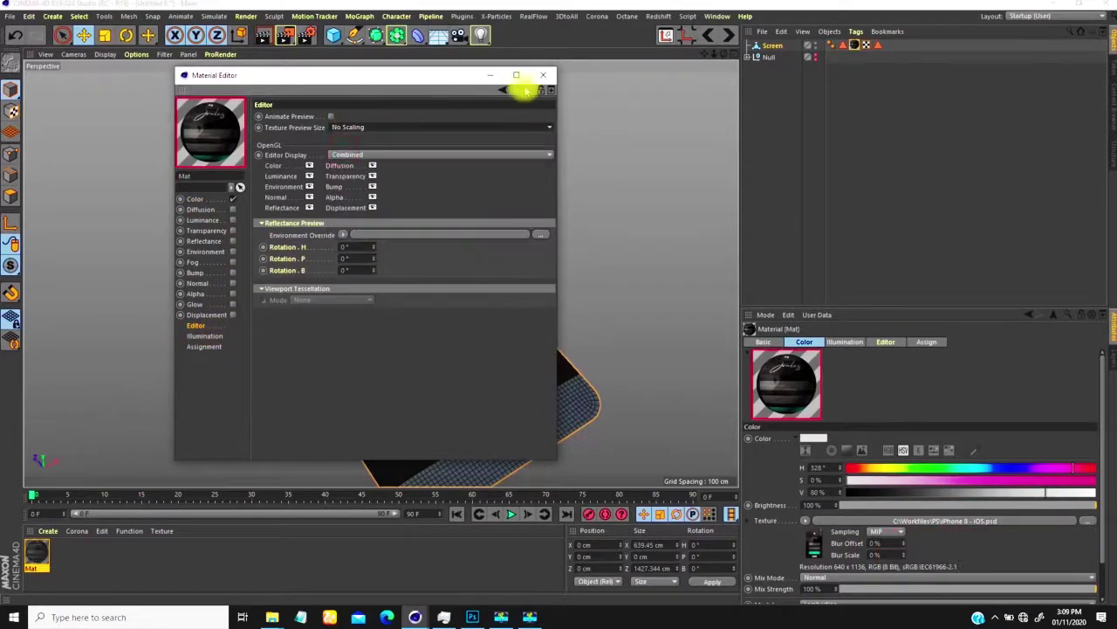
click(543, 74)
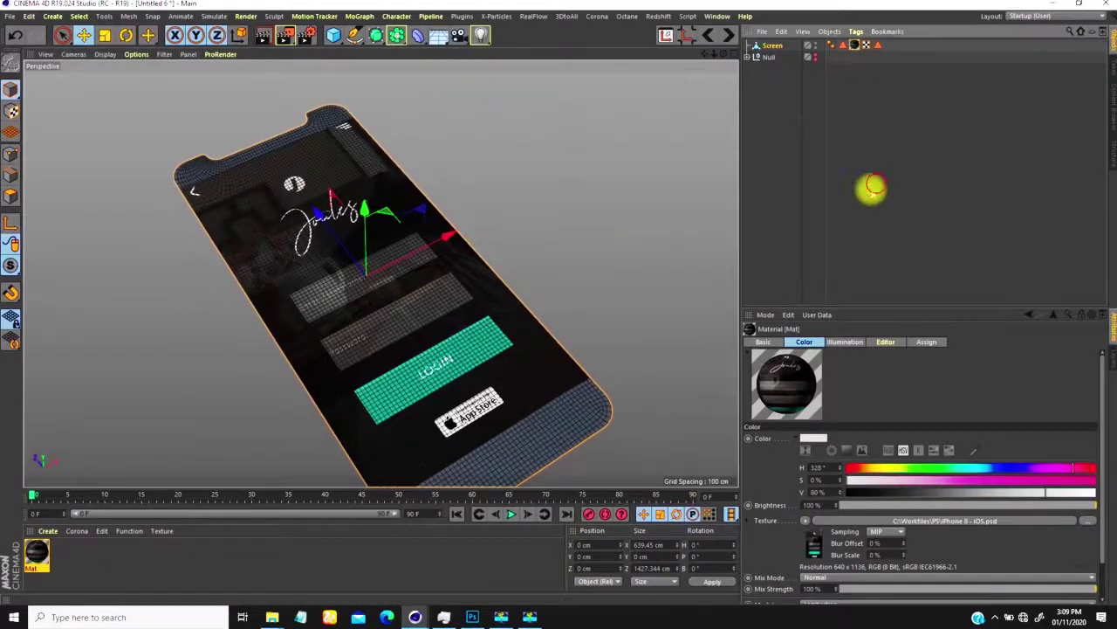
click(868, 187)
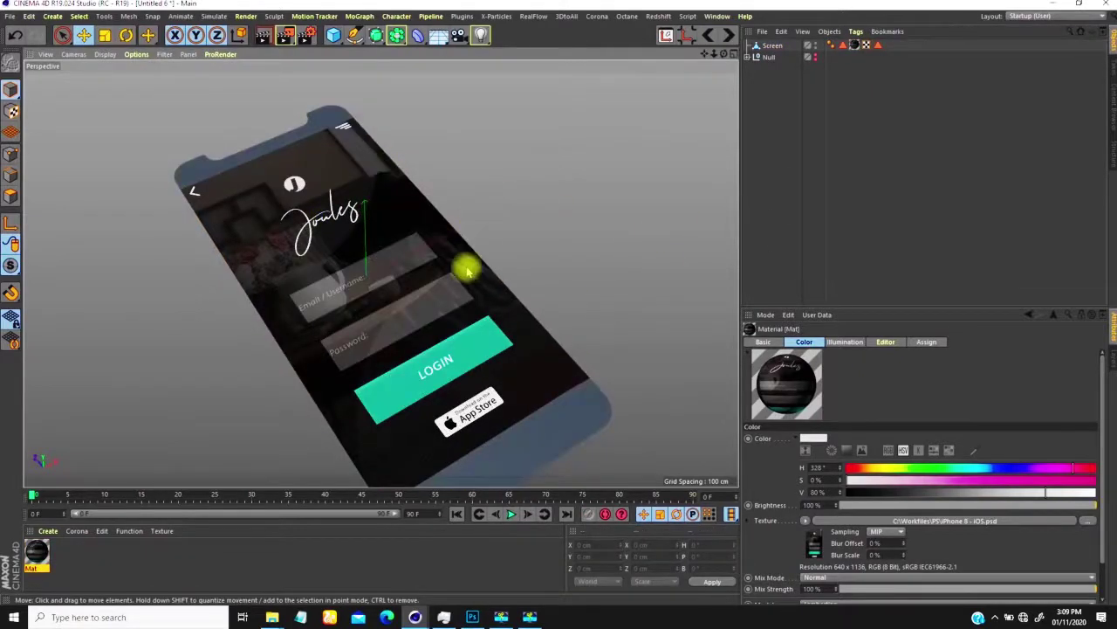
alt+drag(445, 231, 498, 357)
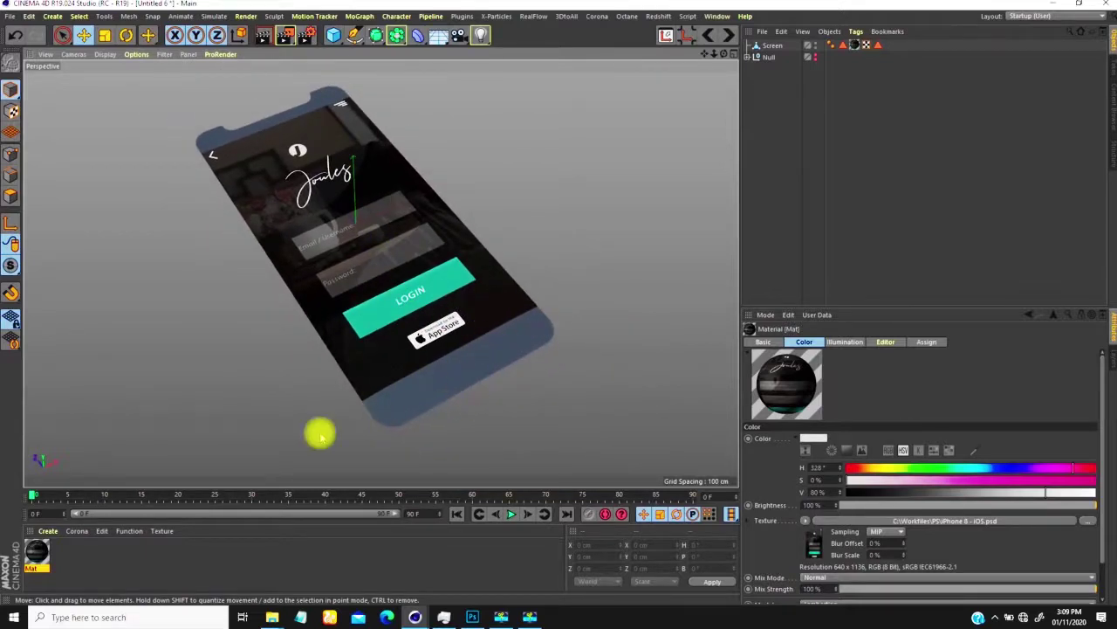
Create a second material and disable its Color channel, keeping Reflectance enabled.
click(66, 551)
double_click(65, 552)
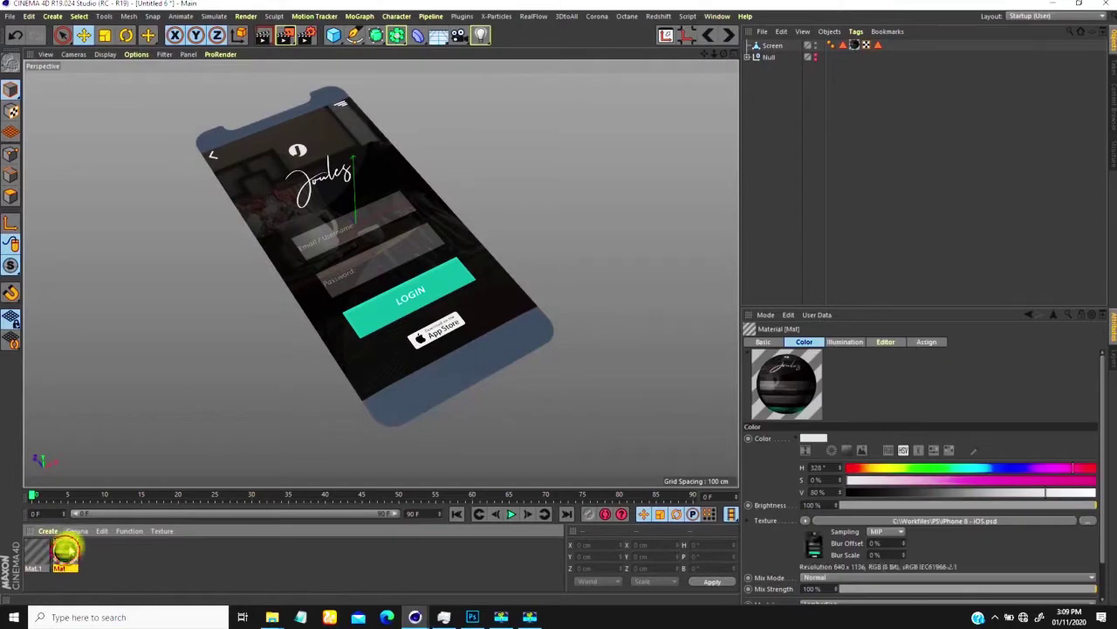
click(37, 552)
double_click(37, 552)
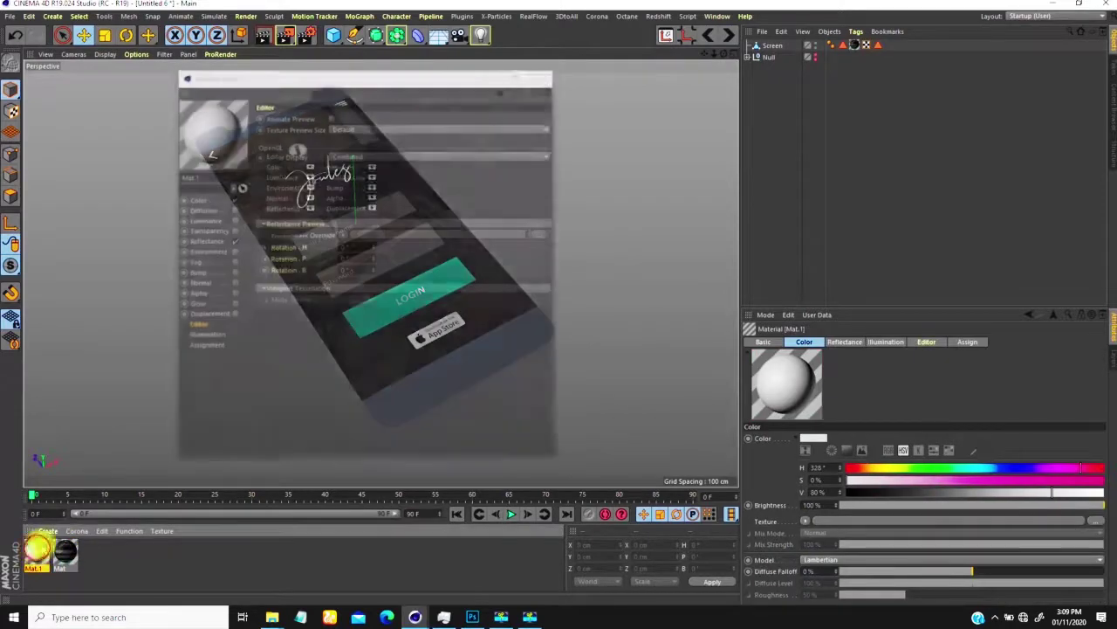
click(232, 199)
click(232, 240)
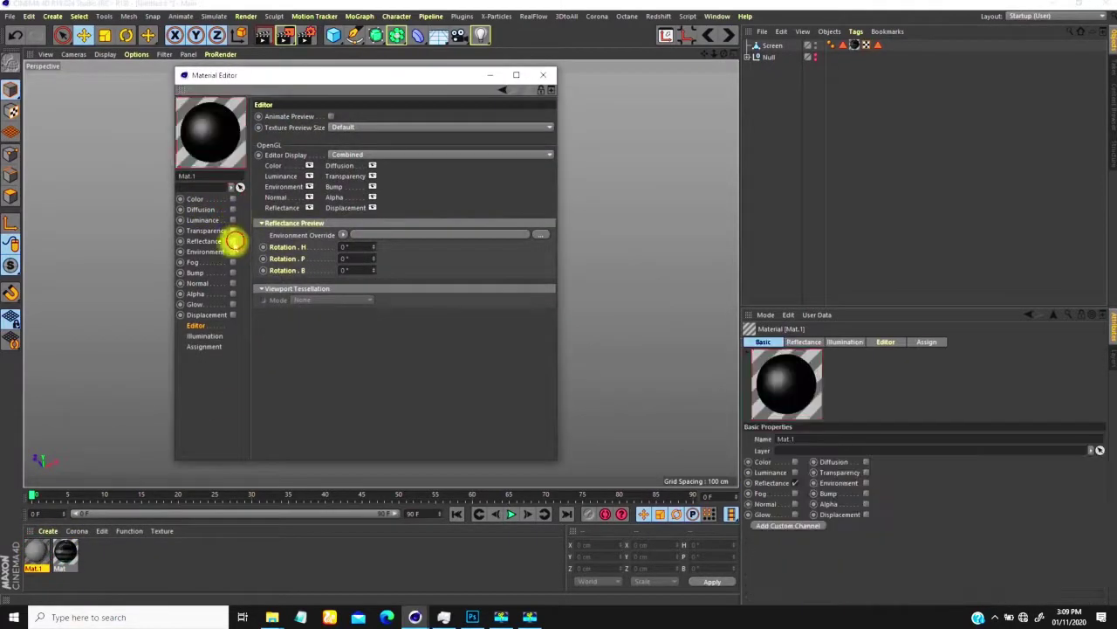
click(232, 241)
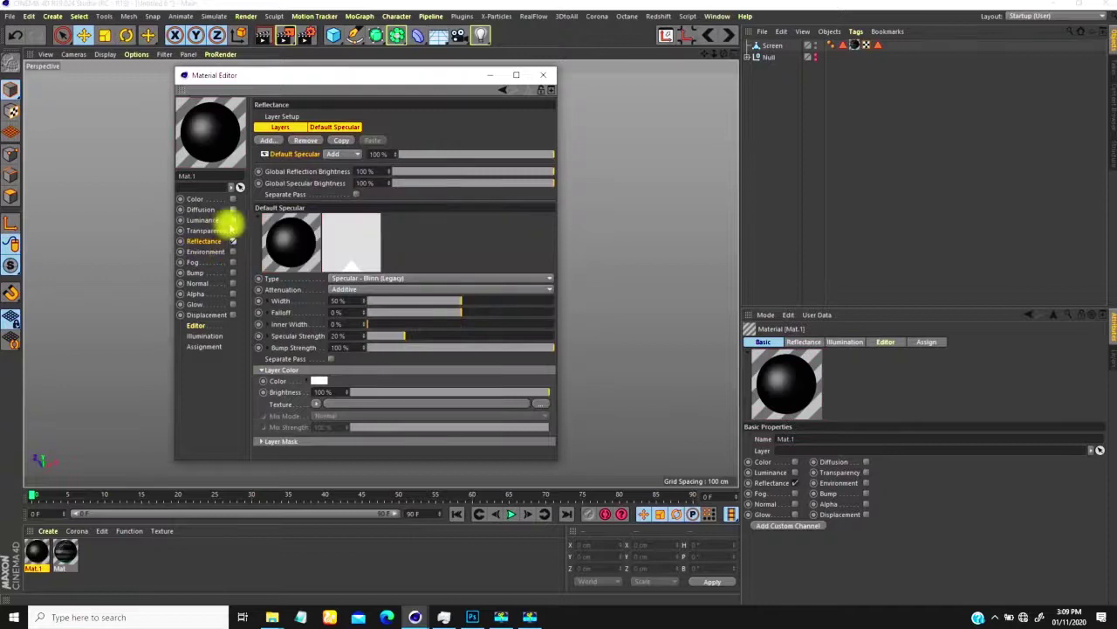
Enable Transparency on the new material with the Glass refraction preset.
click(229, 231)
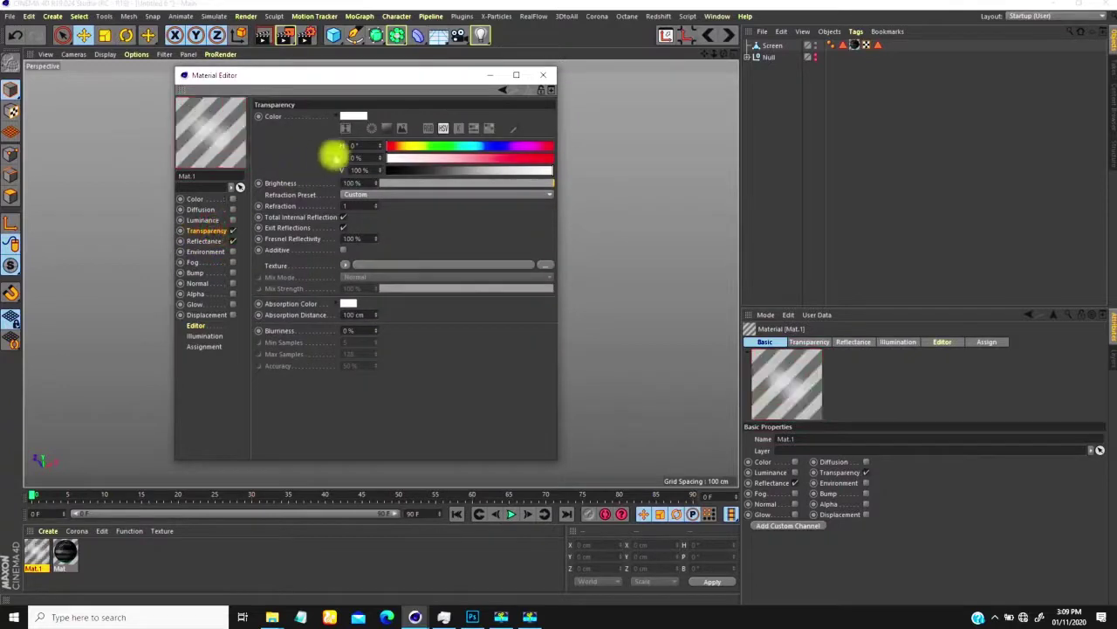
click(358, 193)
click(354, 265)
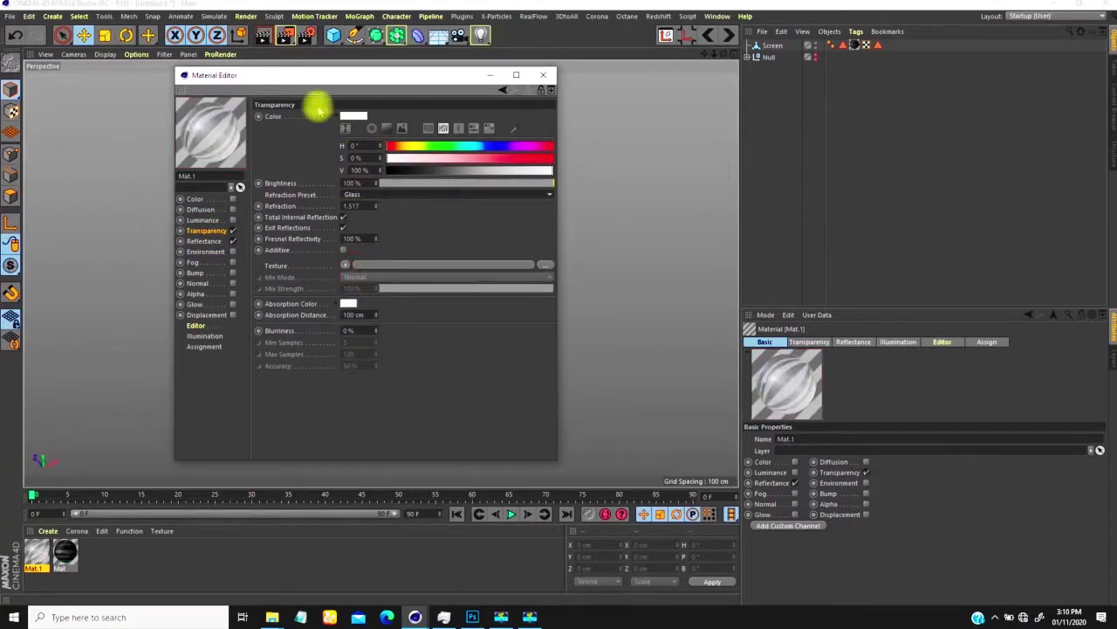
Replace the new material's default specular reflectance layer with a Beckmann layer.
click(214, 241)
click(304, 140)
click(282, 141)
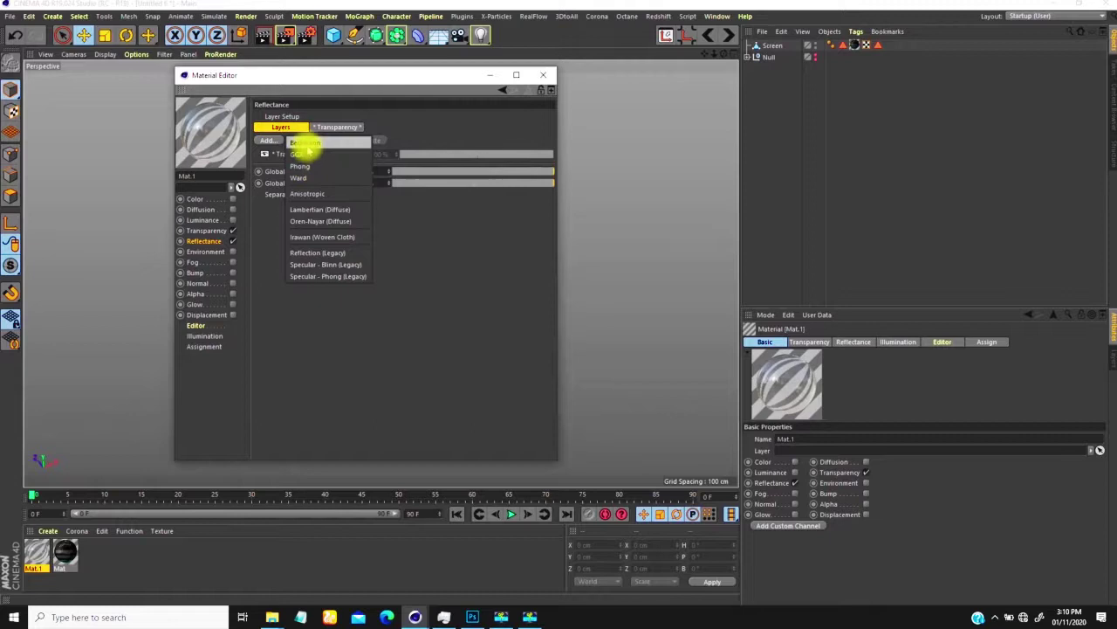
click(306, 144)
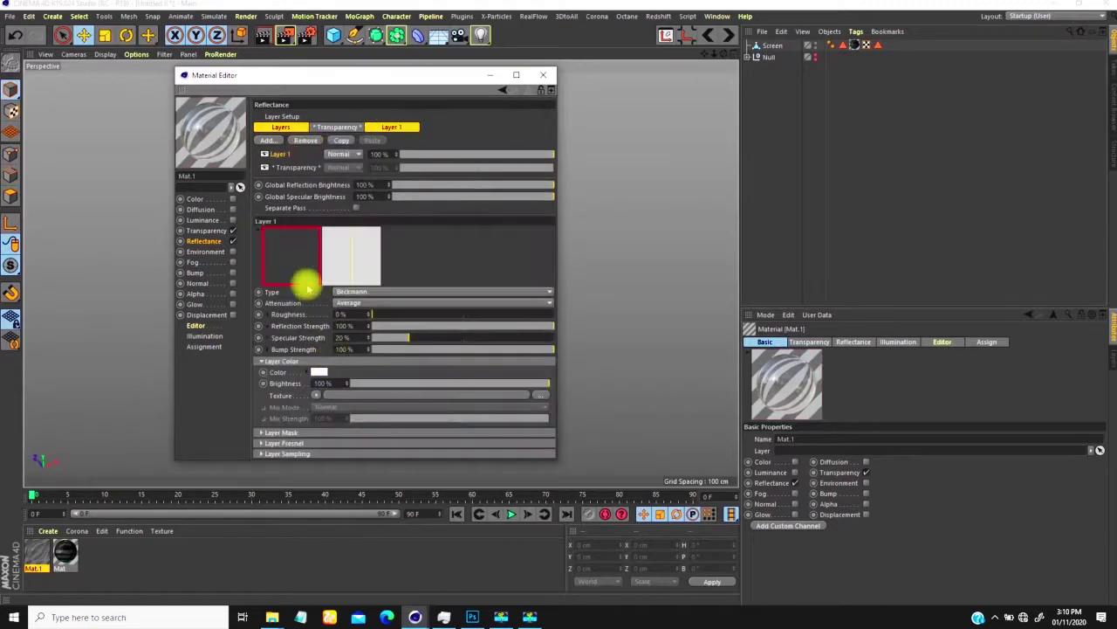
Set Mat.1's Beckmann layer to Dielectric Fresnel with the Glass preset and reduce the material's transparency brightness to 53%.
click(271, 442)
click(323, 455)
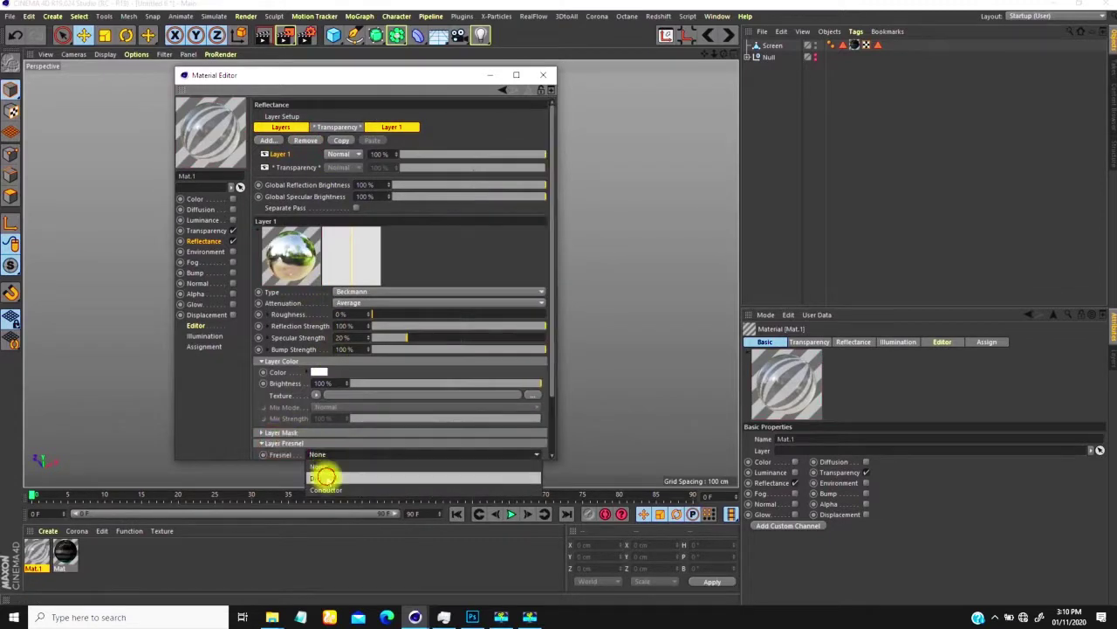
click(324, 478)
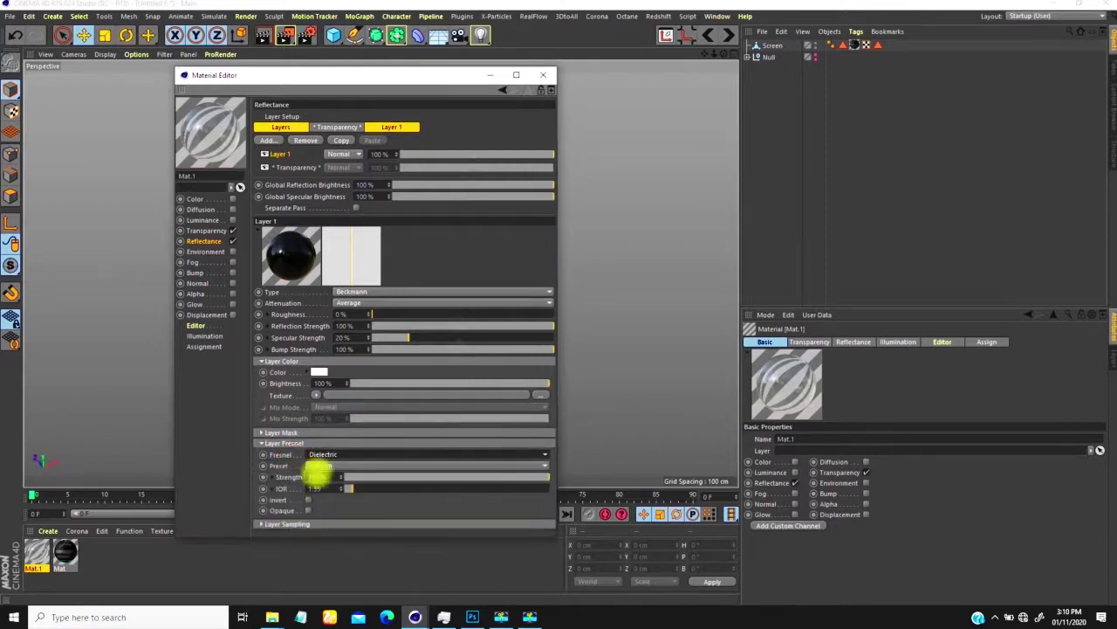
click(320, 465)
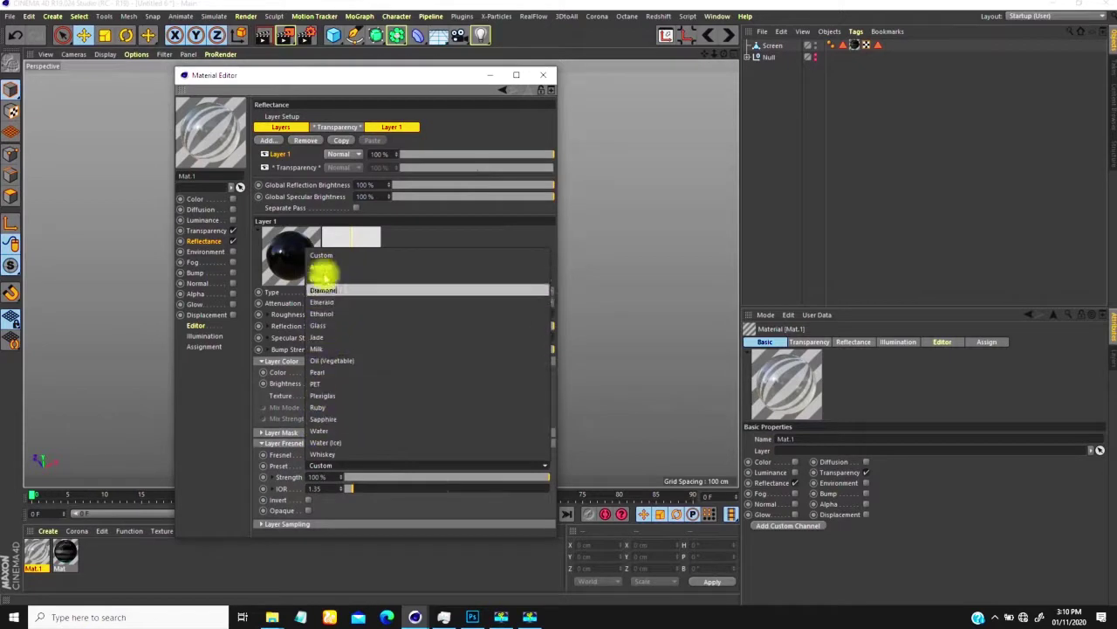
click(321, 326)
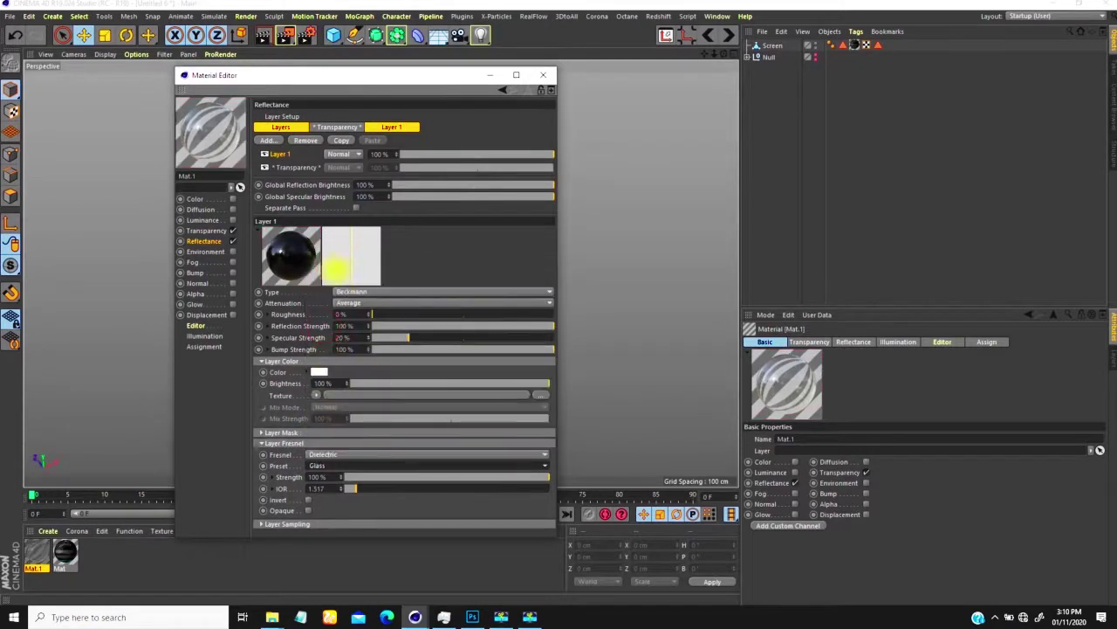
click(206, 231)
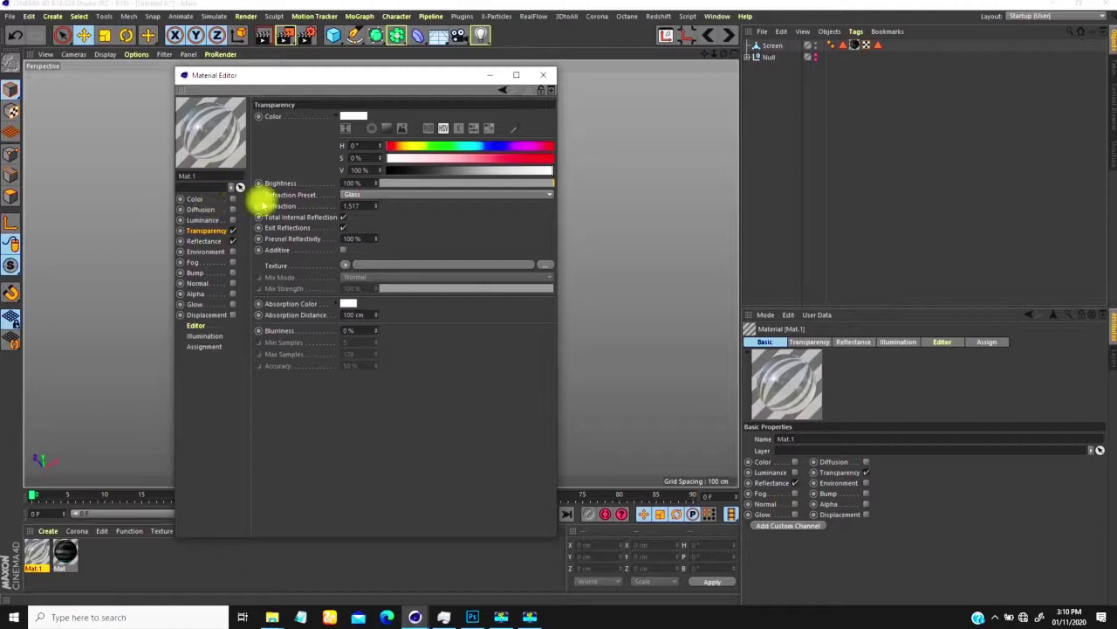
drag(545, 187, 470, 190)
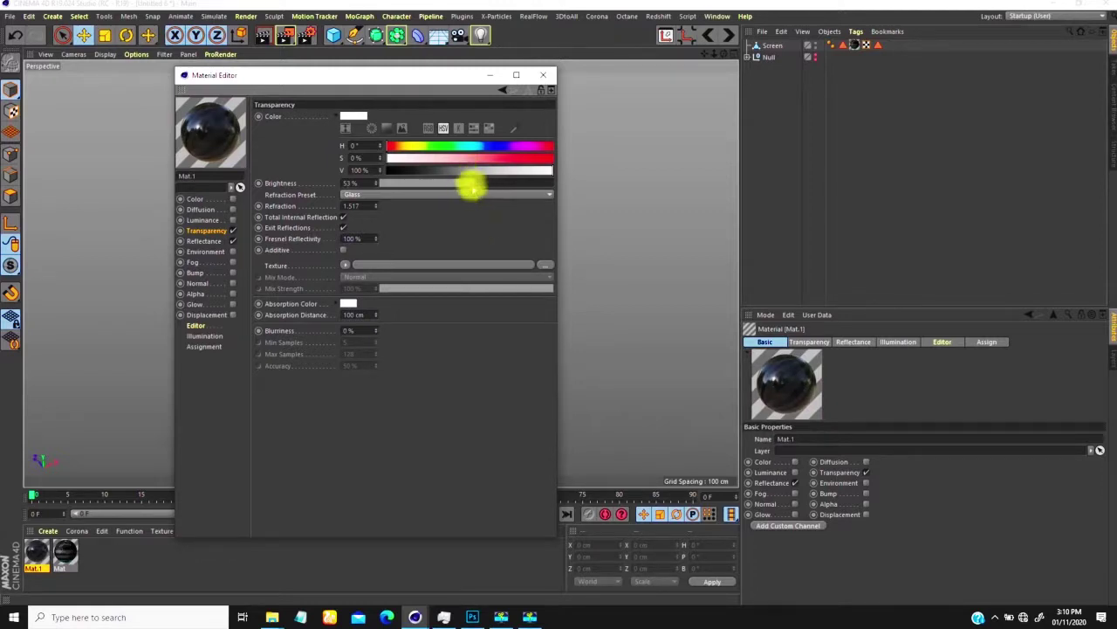
Enable Reflectance on the Mat material and replace its default specular layer with a Beckmann layer.
click(61, 552)
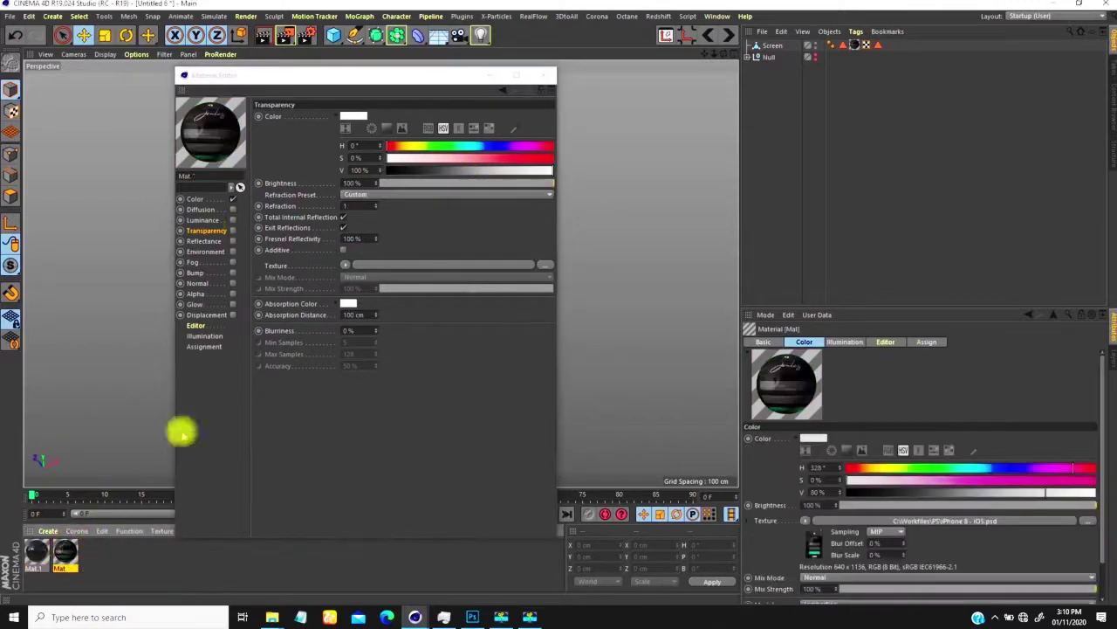
click(219, 241)
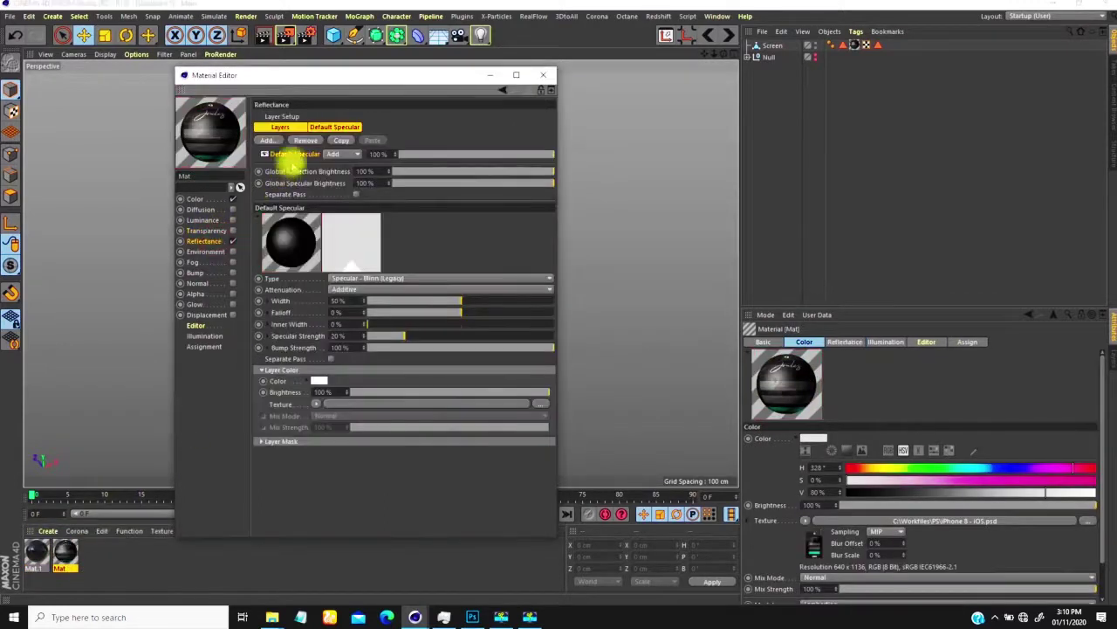
click(270, 140)
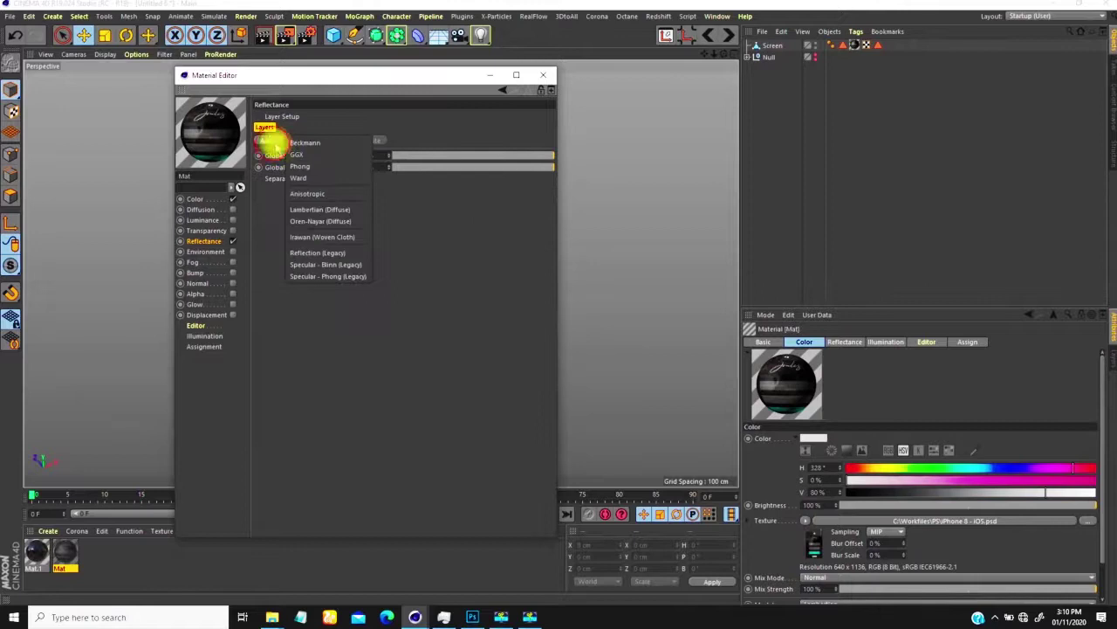
click(295, 150)
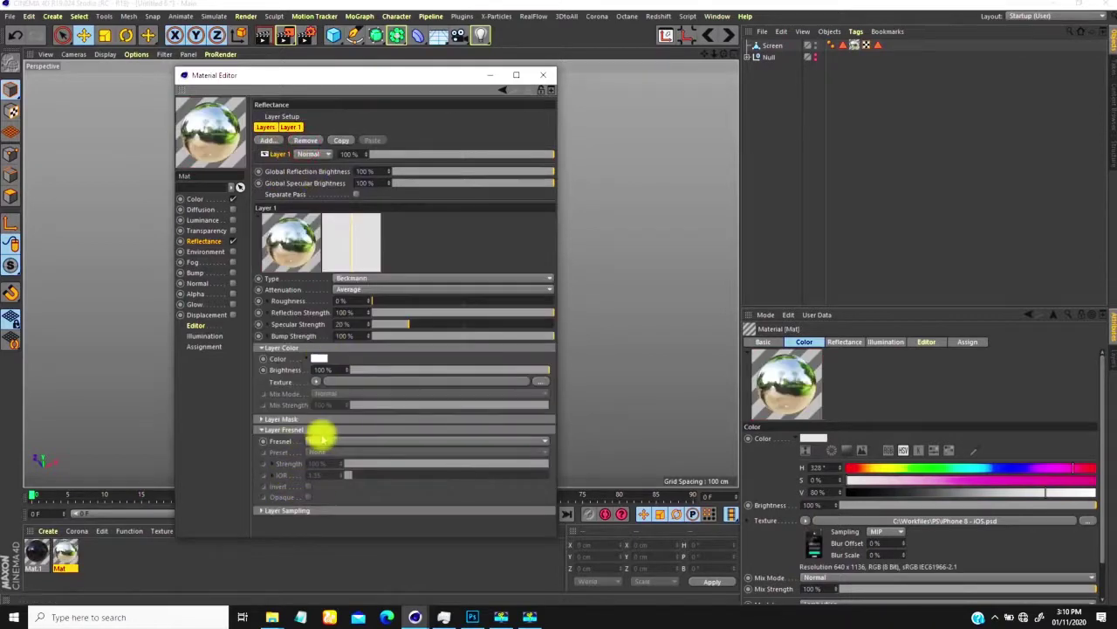
Set the Mat material's Beckmann layer Fresnel to Dielectric with the Glass preset.
click(319, 443)
click(319, 458)
click(320, 452)
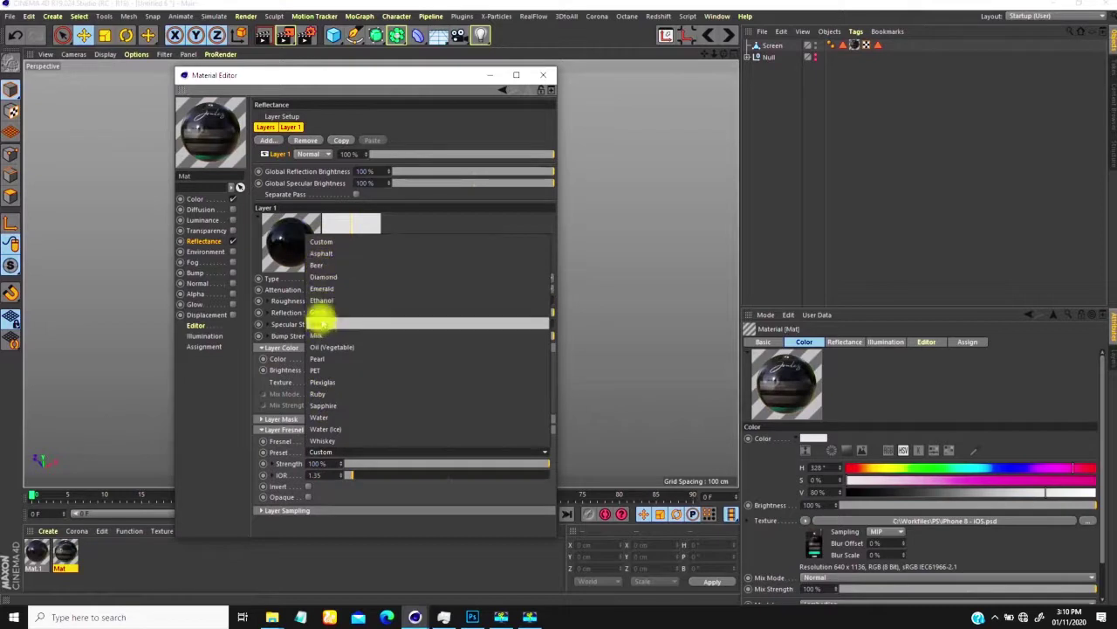
click(319, 313)
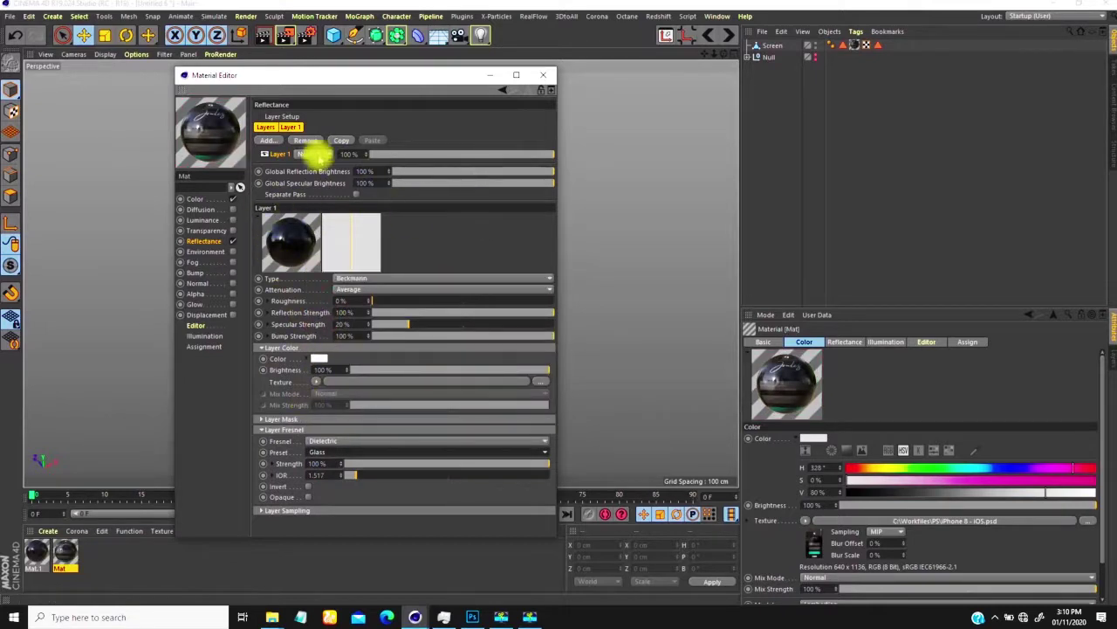
Blend Mat's Beckmann layer as Add at 50%, with global reflection and specular brightness at 50%, and close the Material Editor.
click(312, 178)
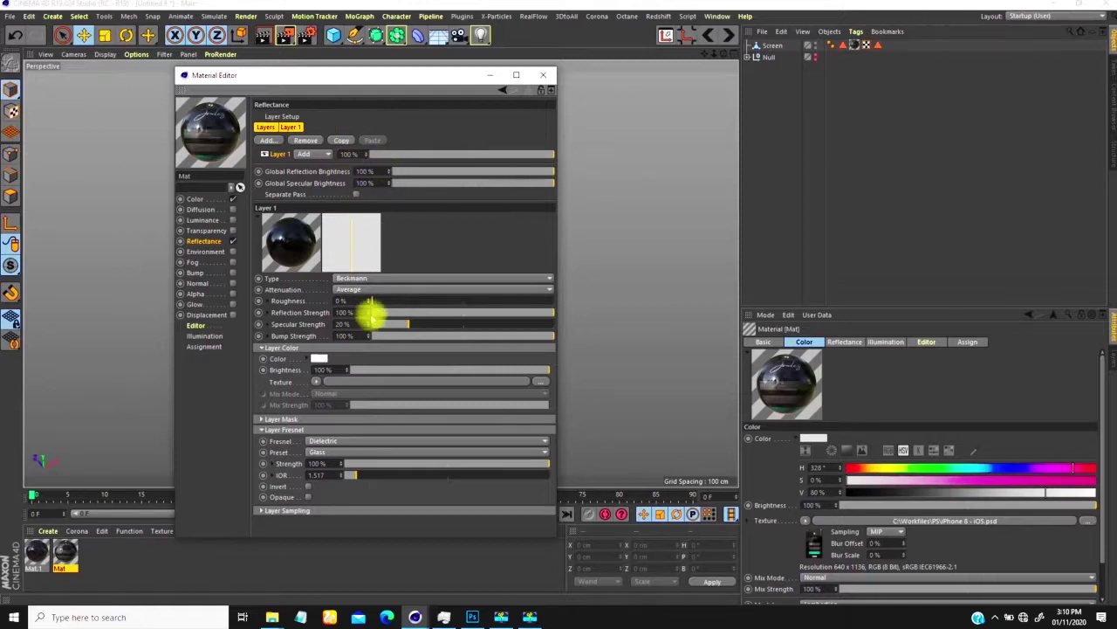
click(462, 154)
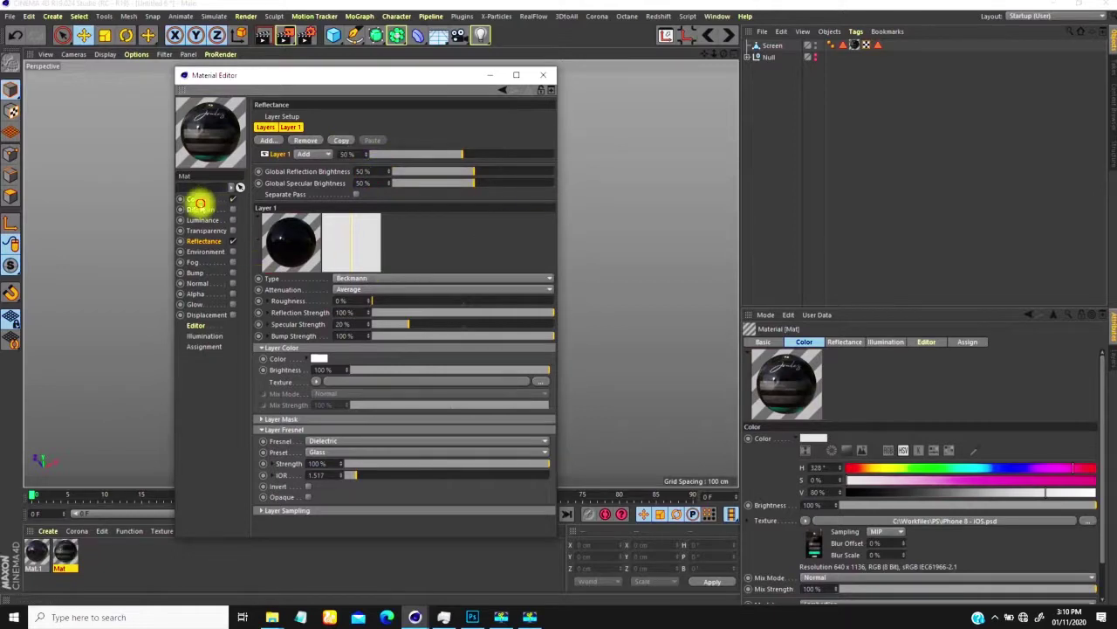
click(197, 199)
click(542, 75)
Apply the Mat.1 glass material to the Screen object, restricted to the Dark Part polygon selection.
mouse_move(374, 279)
alt+mouse_down()
mouse_move(356, 214)
mouse_move(374, 241)
mouse_move(374, 294)
alt+mouse_up()
drag(36, 550, 774, 44)
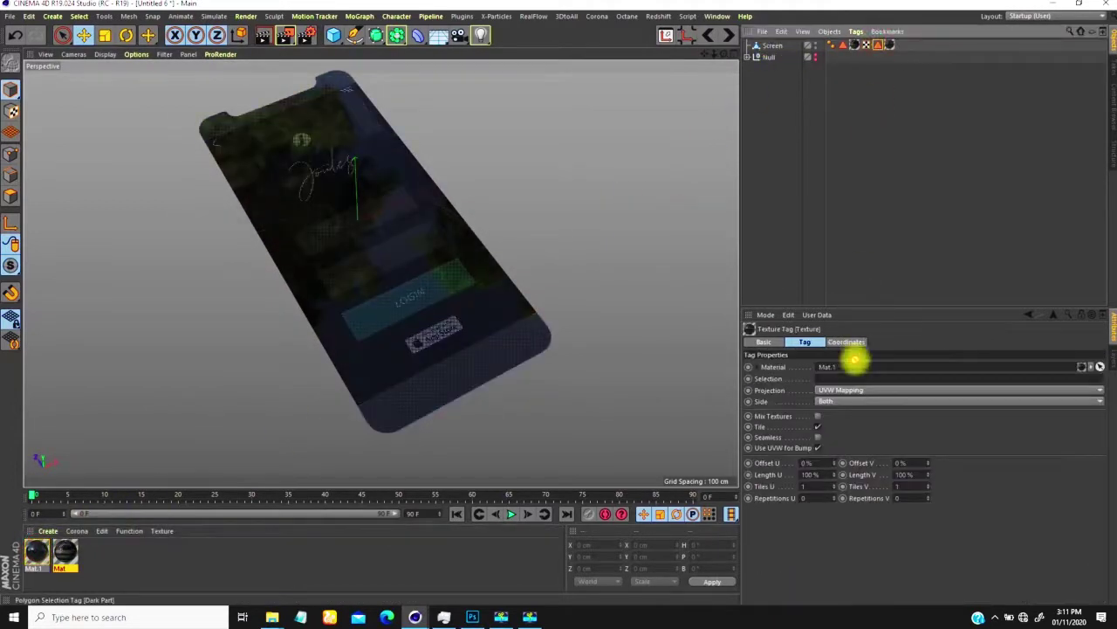
alt+drag(448, 329, 402, 297)
scroll(411, 288, down, 3)
alt+right_drag(363, 226, 417, 105)
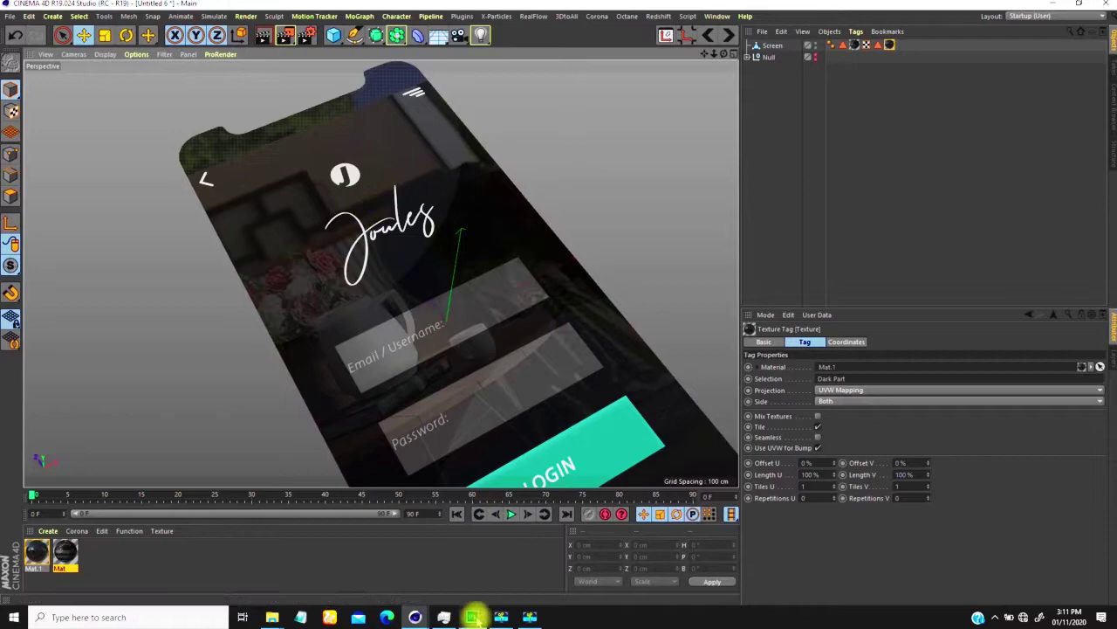
Switch to Photoshop and set the Background group's opacity to 50% in the iPhone 8 - iOS - No buttons document.
click(473, 618)
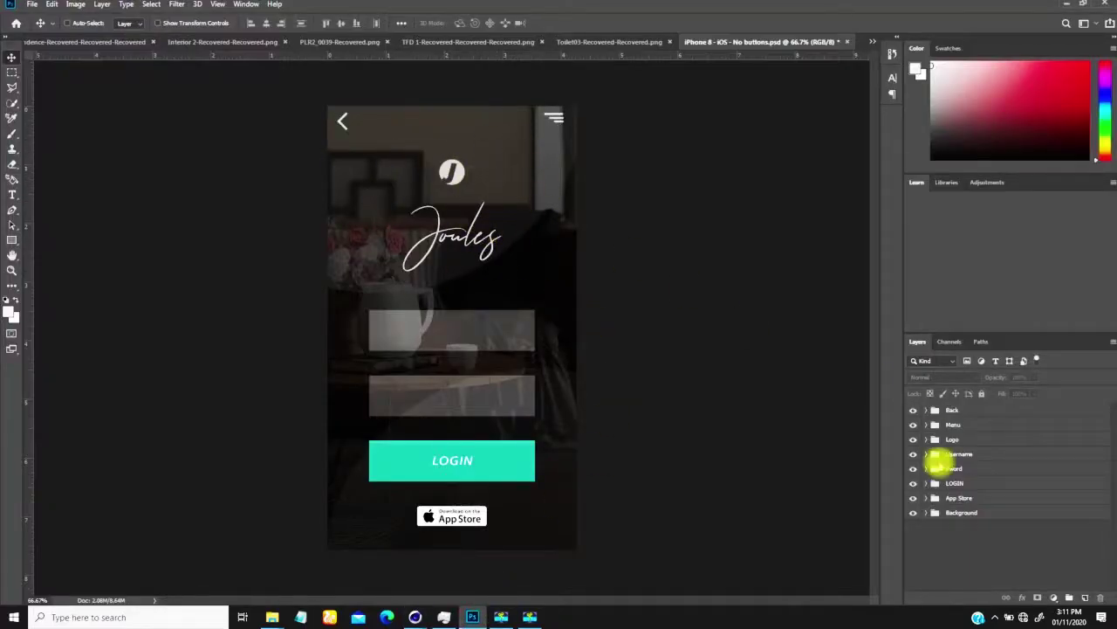
click(951, 514)
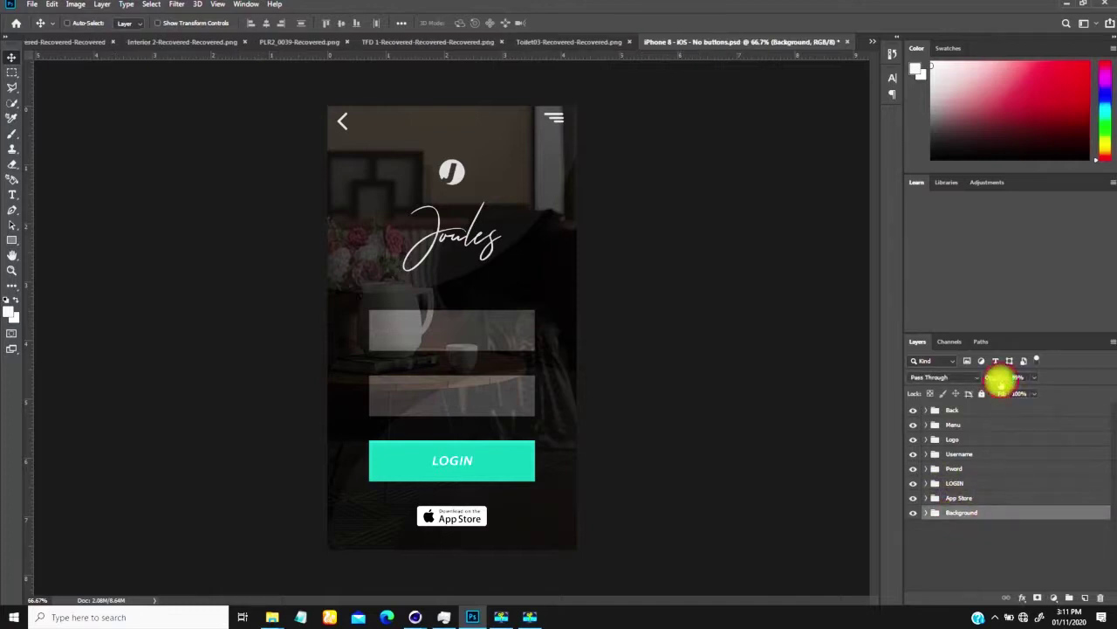
drag(1000, 377, 1017, 369)
click(995, 378)
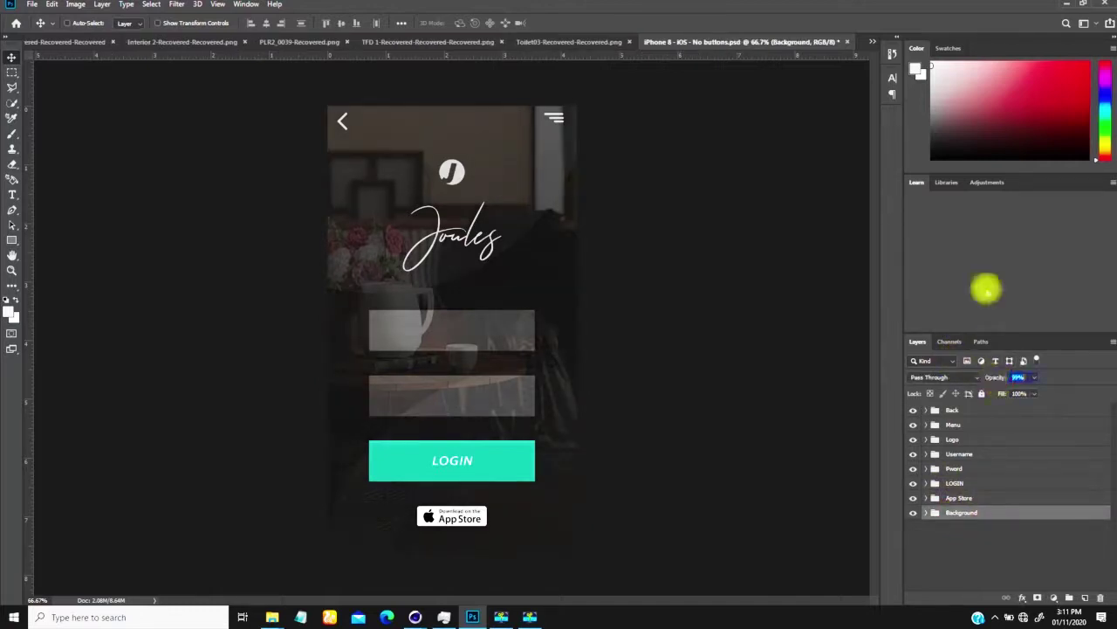
text(40)
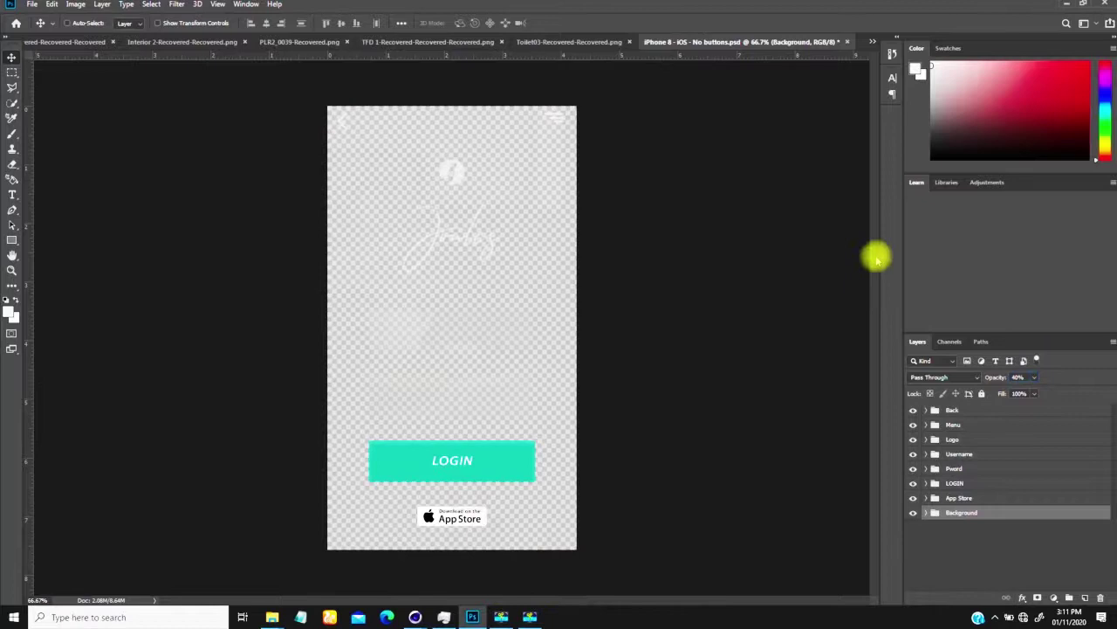
drag(1025, 377, 972, 366)
text(50)
key(Return)
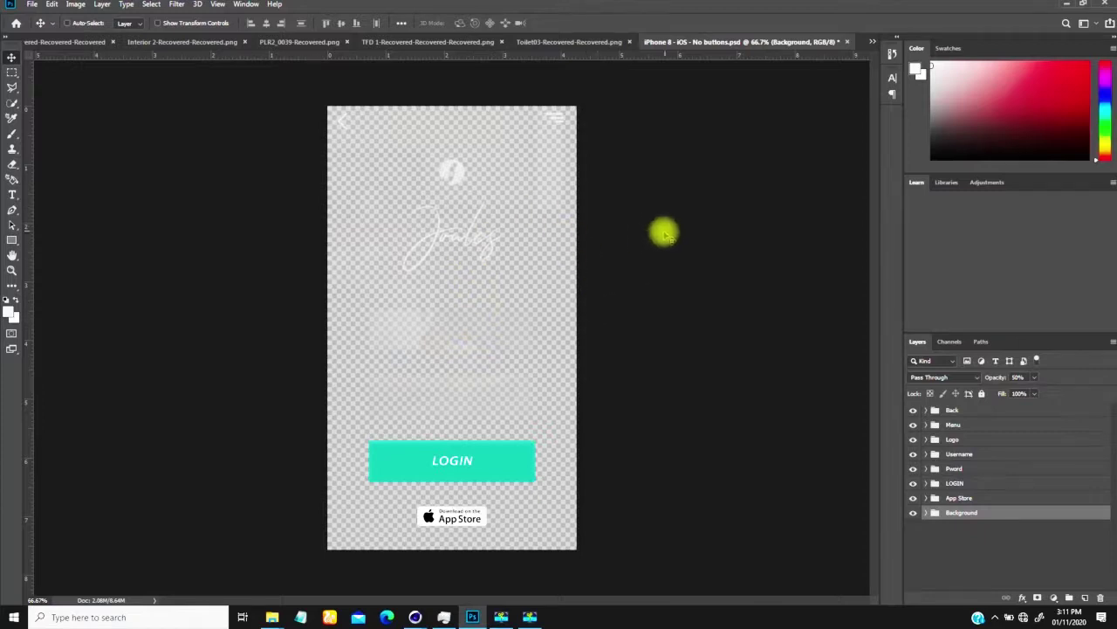
Hide the LOGIN and App Store layer groups and return to Cinema 4D.
click(545, 269)
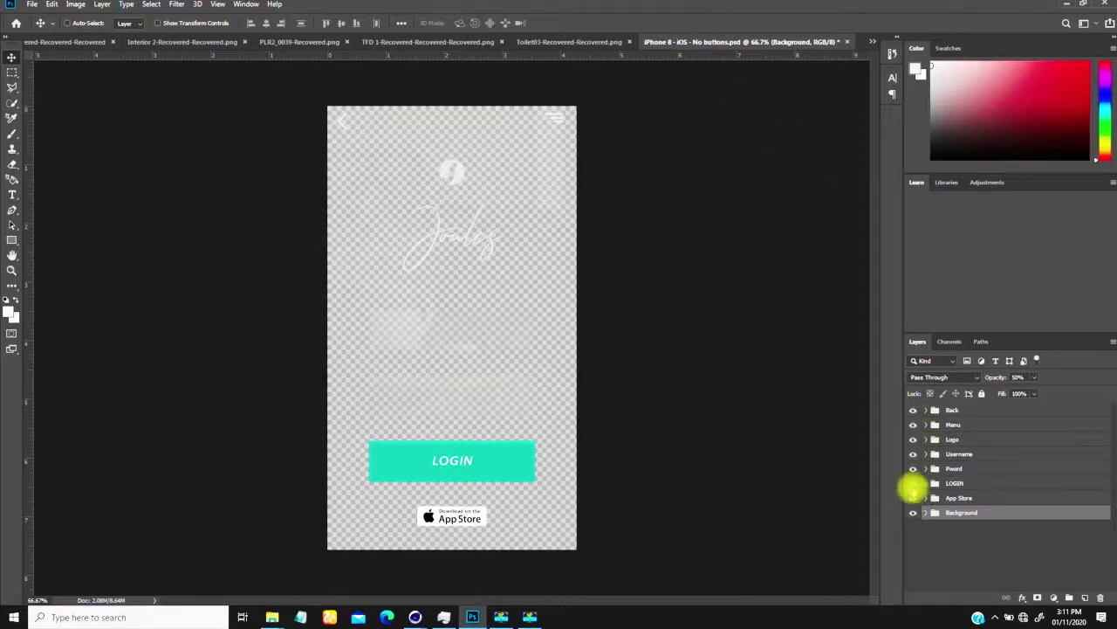
click(913, 483)
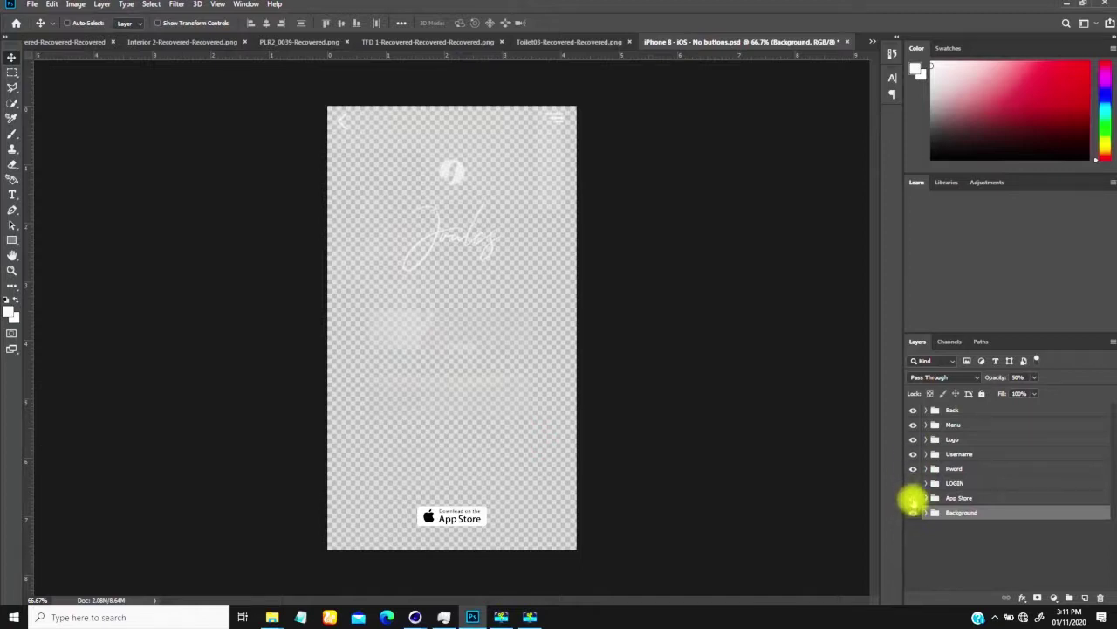
click(913, 498)
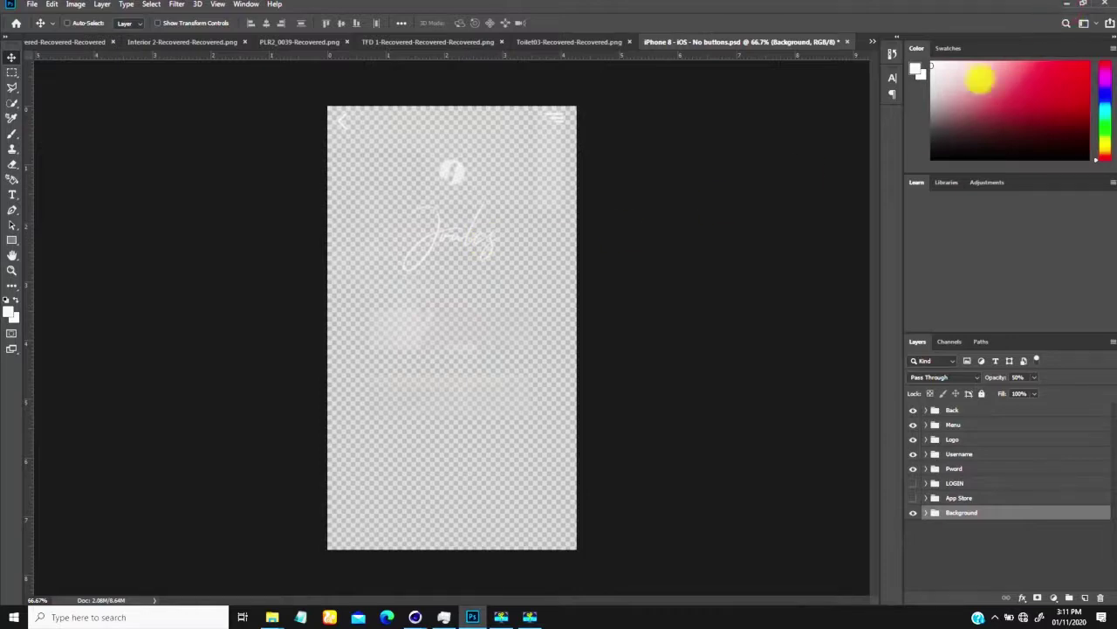
click(1059, 4)
Switch the viewport to the Top camera view to work on the phone's LOGIN button.
scroll(424, 306, down, 3)
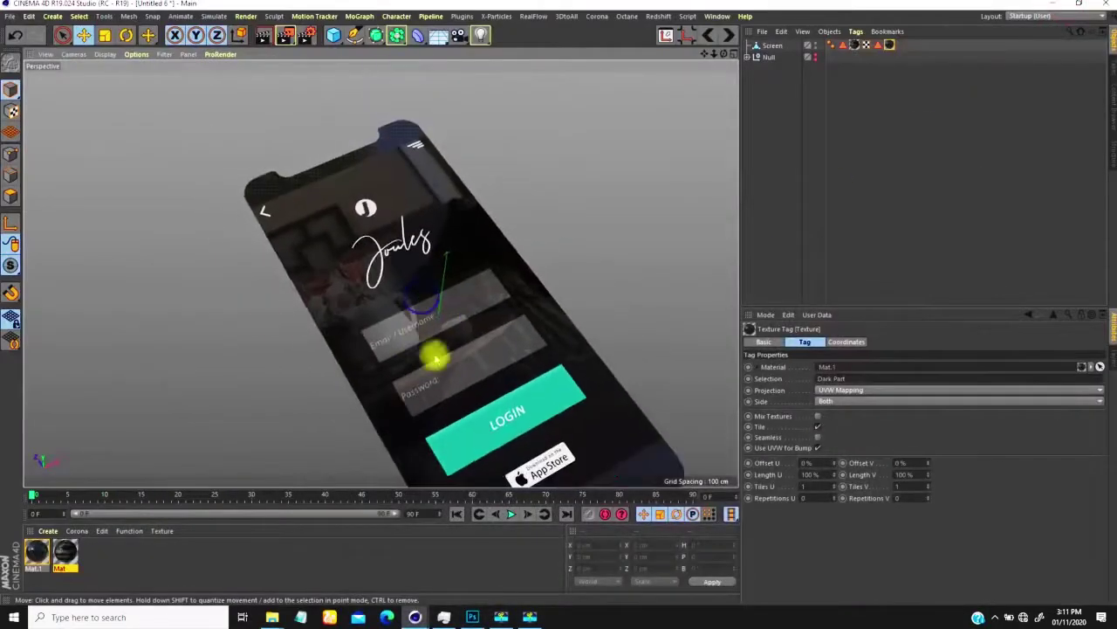
alt+middle_drag(477, 386, 439, 352)
alt+drag(439, 350, 376, 131)
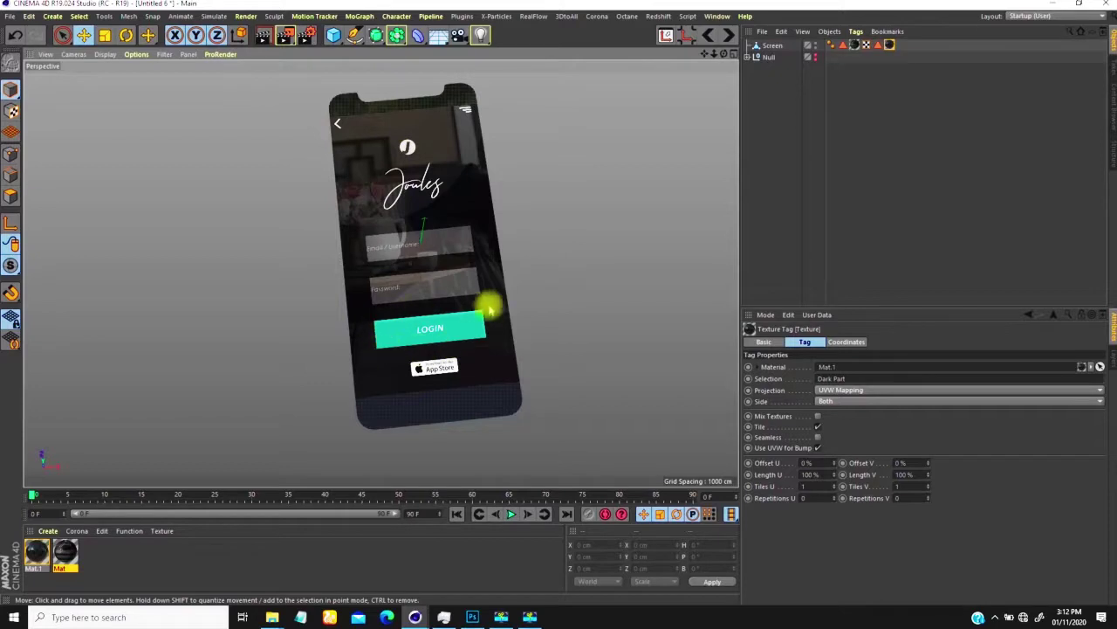
alt+drag(451, 341, 391, 310)
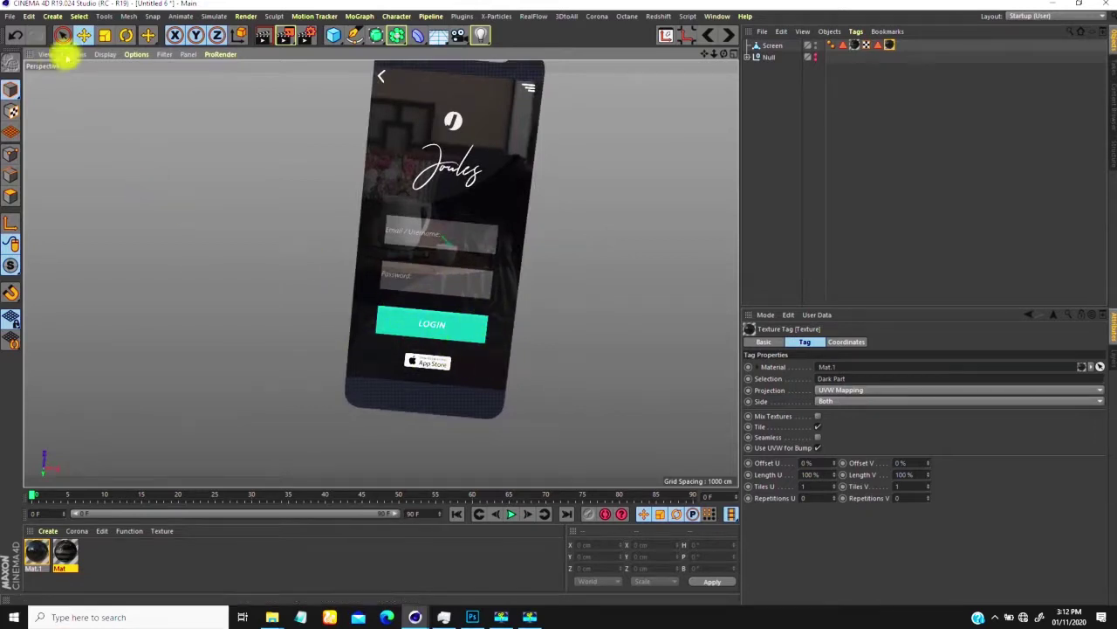
click(75, 54)
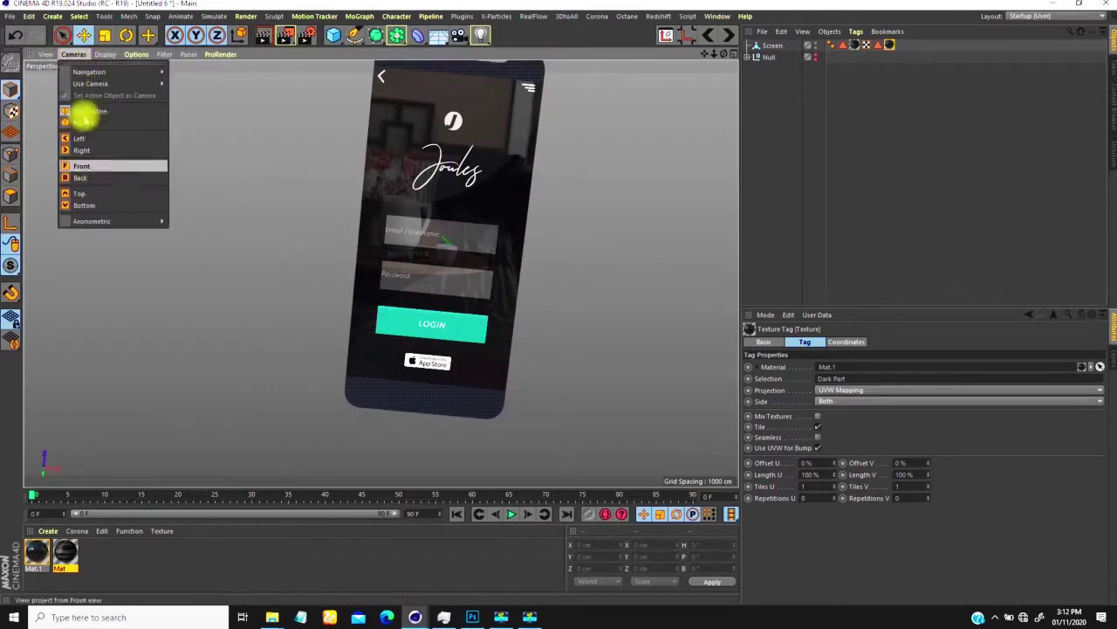
click(82, 190)
scroll(399, 344, down, 5)
scroll(382, 332, up, 8)
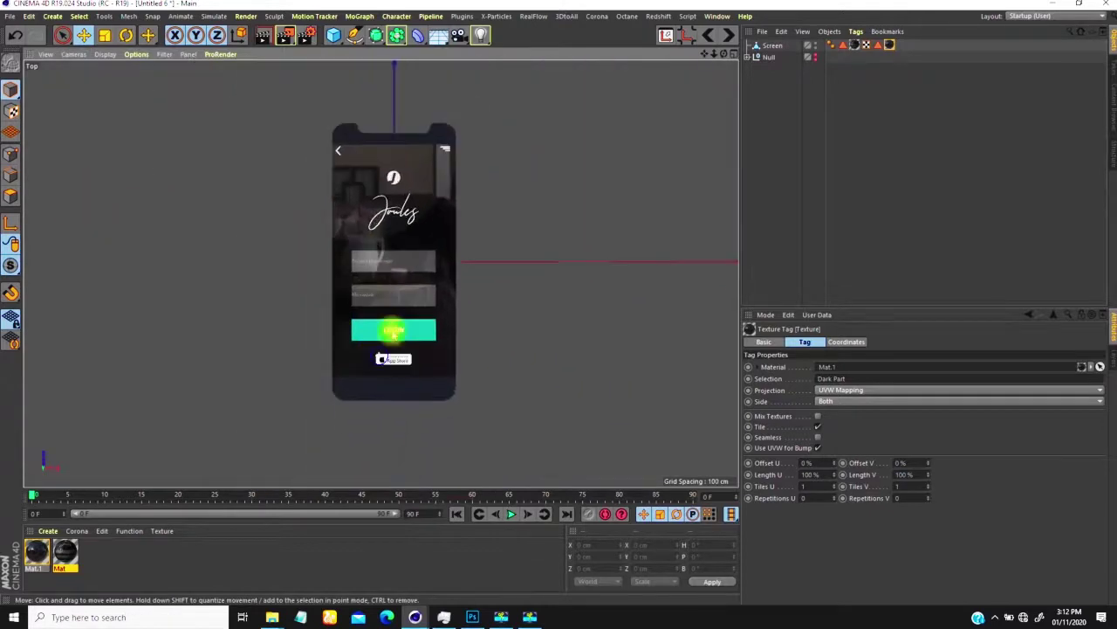
alt+middle_drag(398, 302, 373, 294)
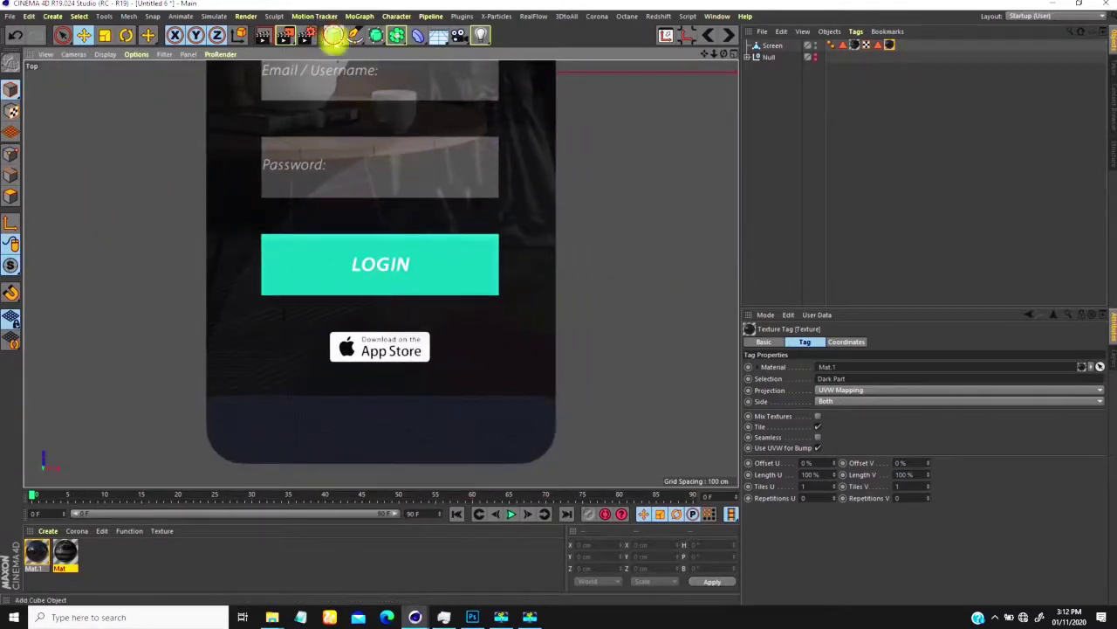
Add a cube, move it along Z over the LOGIN button to about -357 cm, and enable its X-Ray display.
click(333, 35)
click(437, 54)
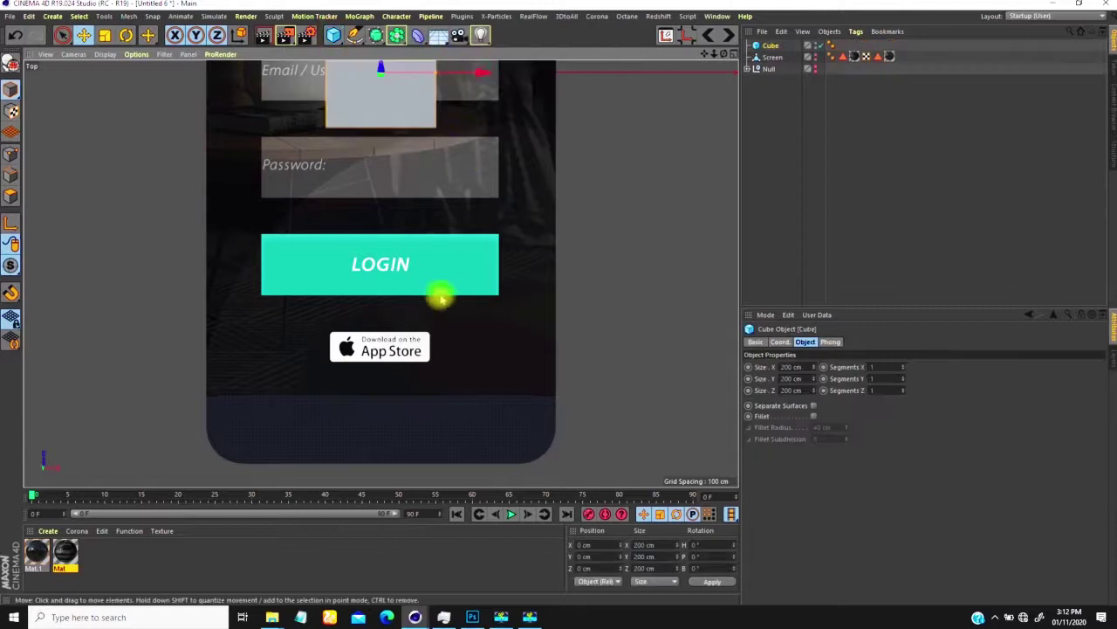
scroll(404, 219, down, 2)
drag(396, 69, 404, 165)
click(756, 341)
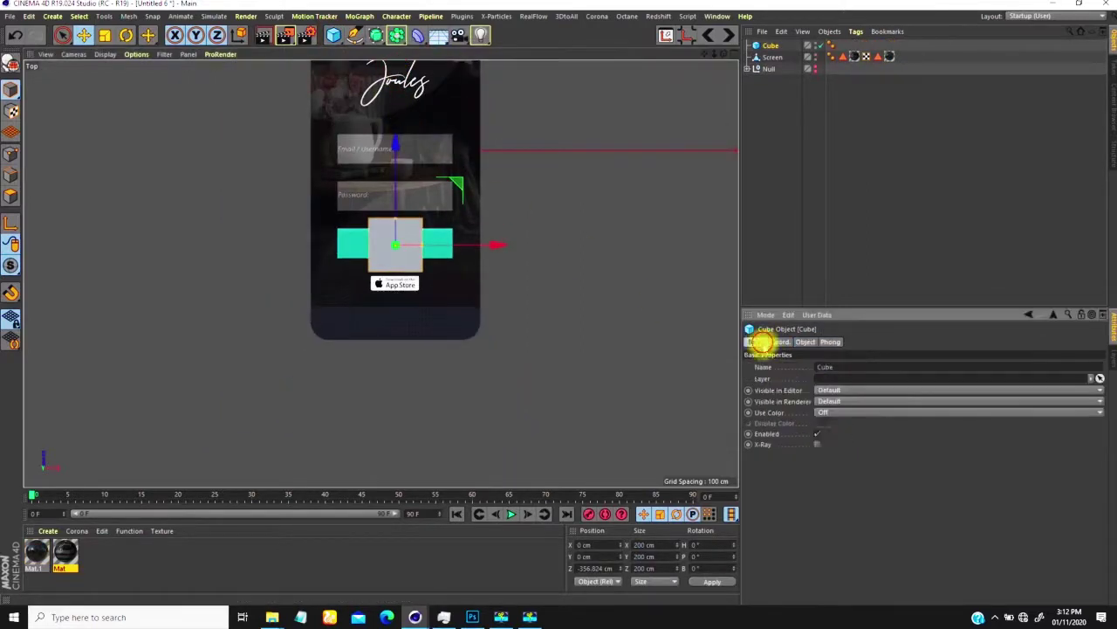
click(816, 445)
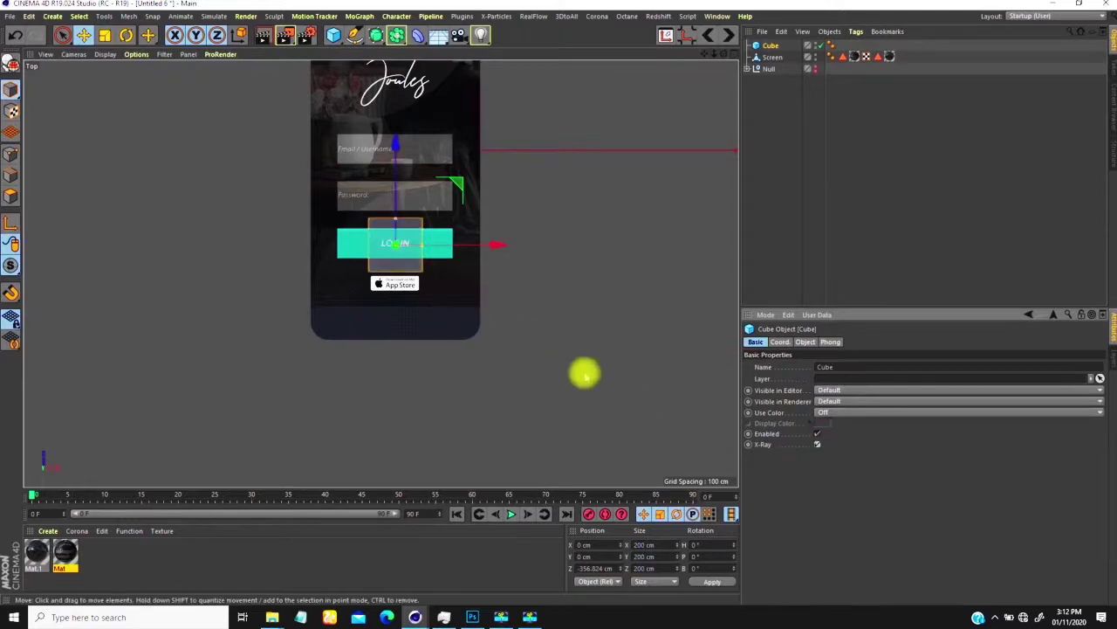
Fit the cube to the LOGIN button's outline, about 432 cm in X and 113 cm in Z, positioned at Z about -351 cm.
scroll(411, 302, up, 4)
mouse_move(374, 173)
mouse_down()
mouse_move(379, 203)
mouse_move(371, 152)
mouse_up()
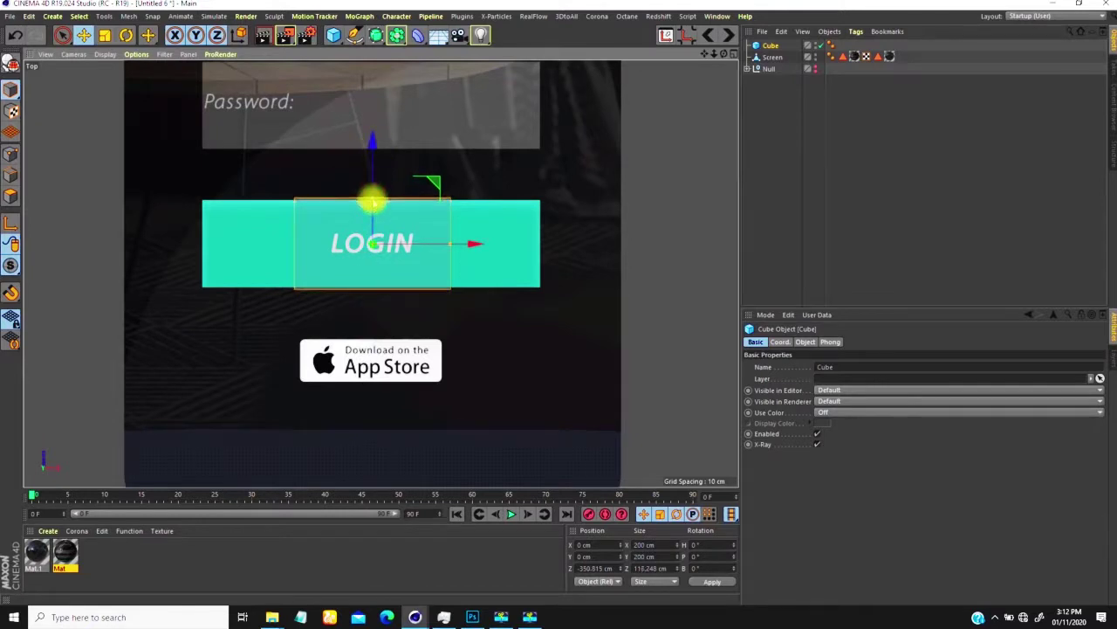
drag(450, 252, 522, 260)
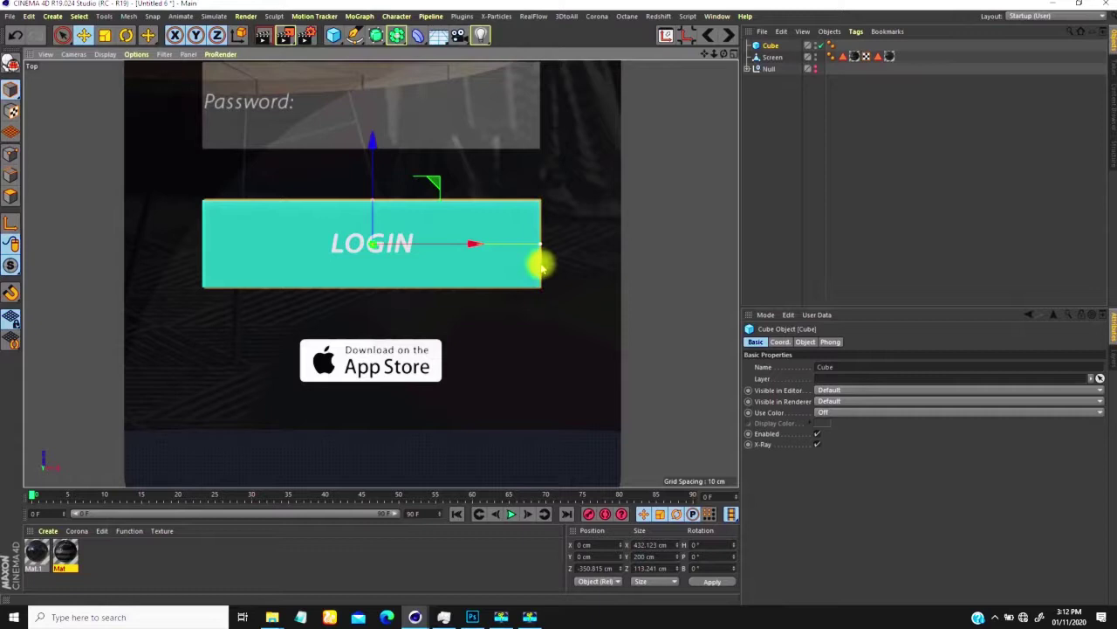
Shift the cube to about -1.5 cm in X to line up with the LOGIN button and rename it Login.
drag(472, 246, 472, 246)
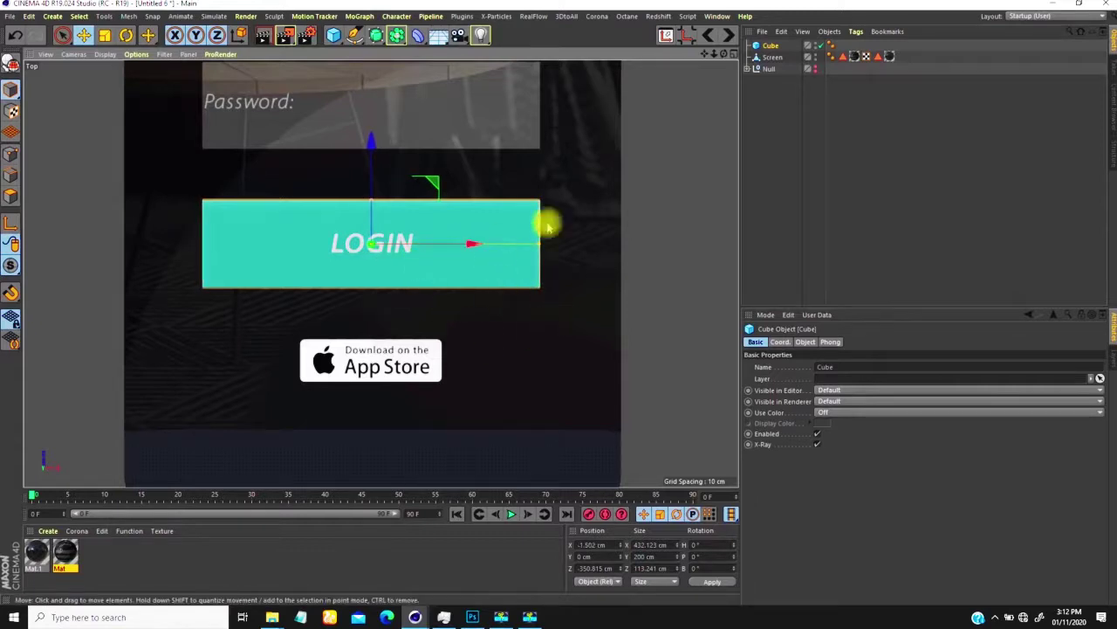
double_click(771, 46)
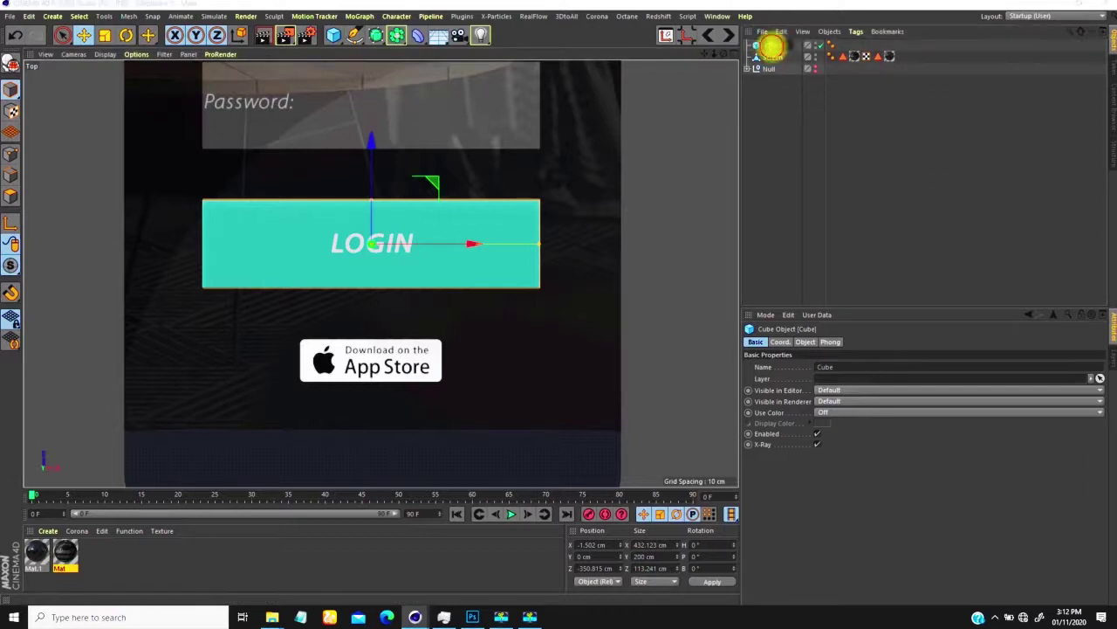
double_click(775, 45)
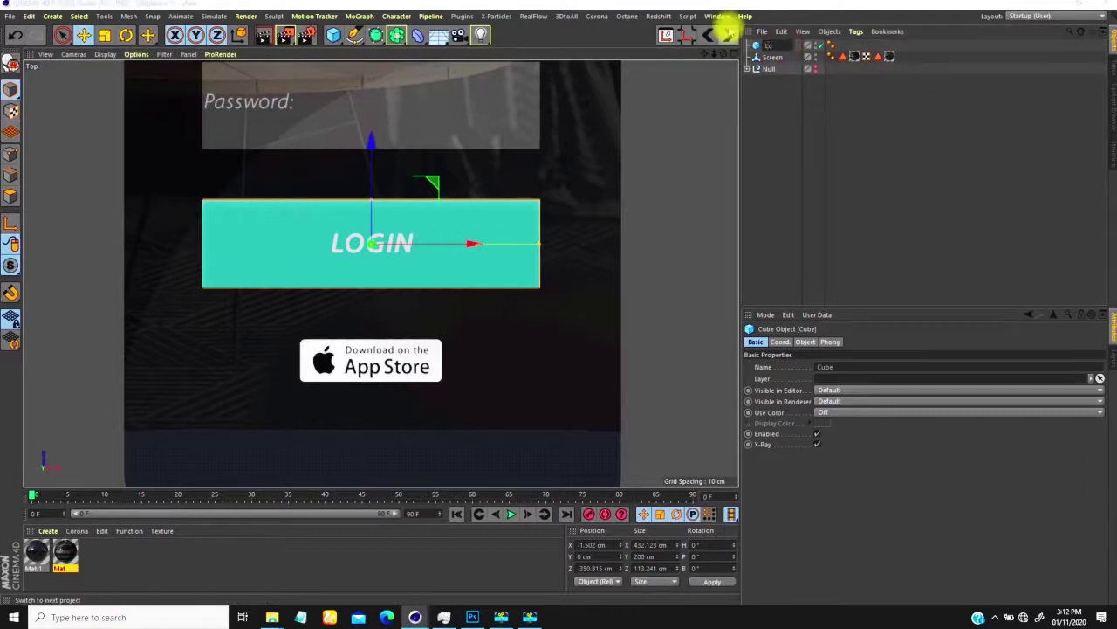
text(Login)
key(Return)
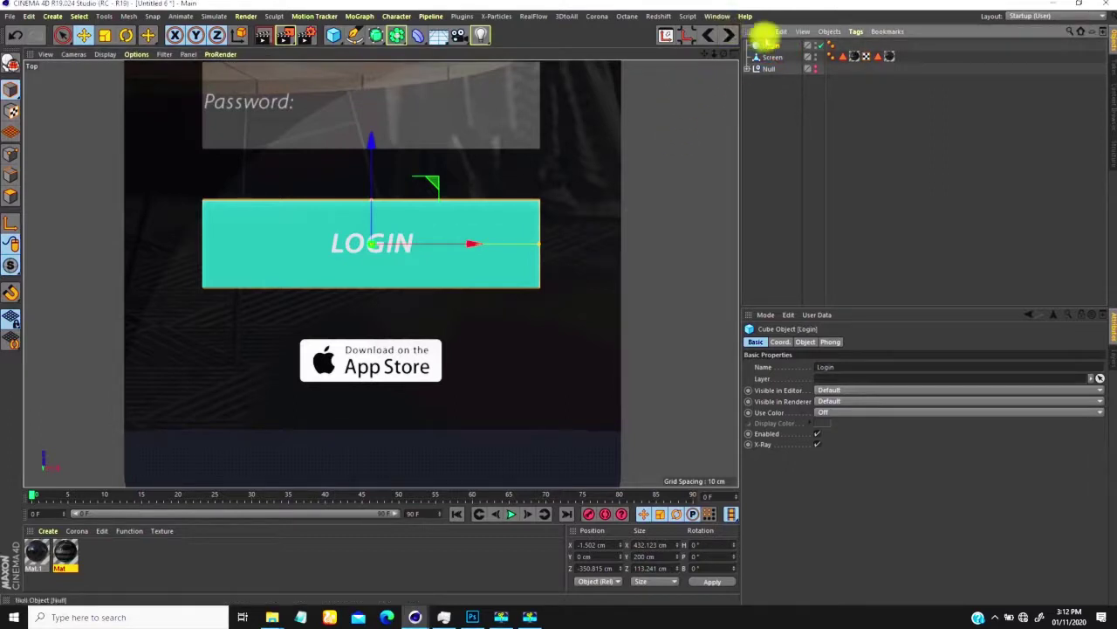
Duplicate the Login cube and rename the copy App.
ctrl+drag(772, 51, 773, 56)
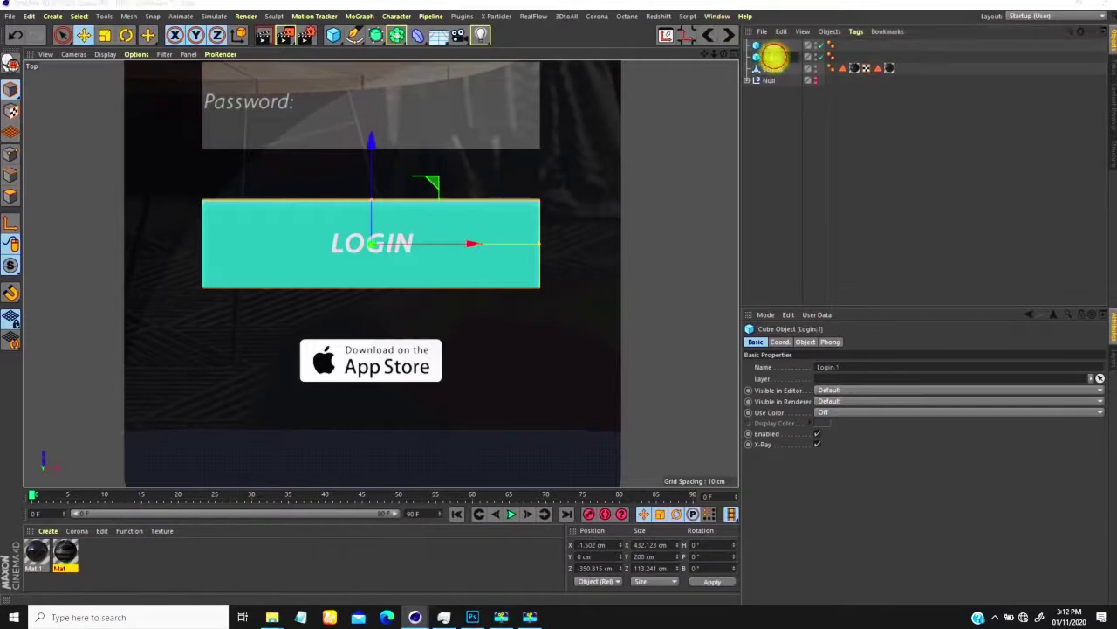
double_click(786, 57)
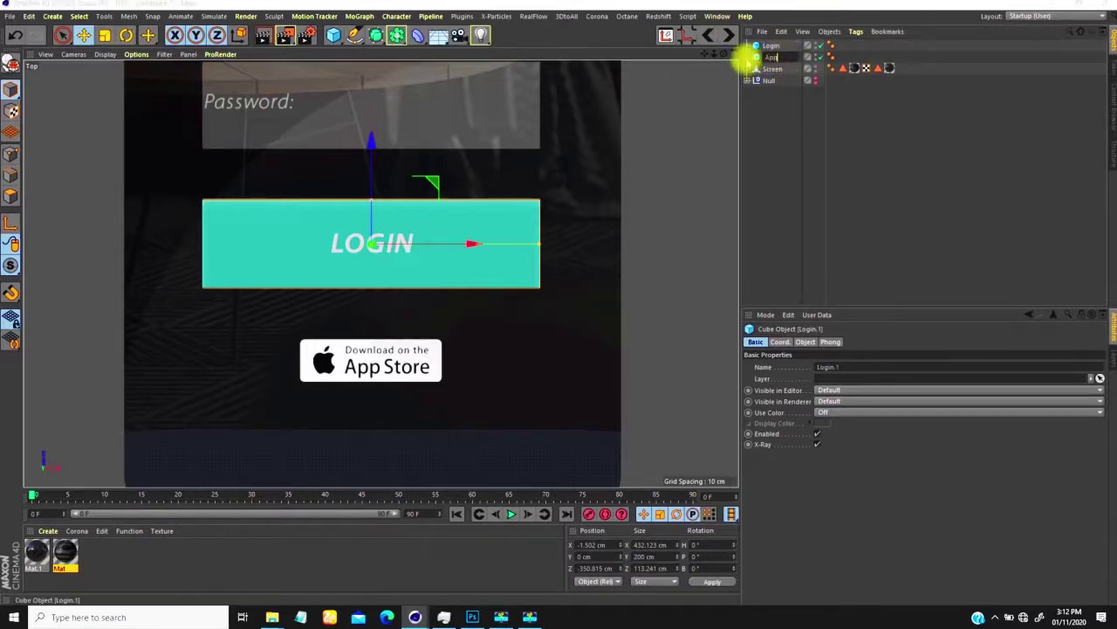
text(App)
key(Return)
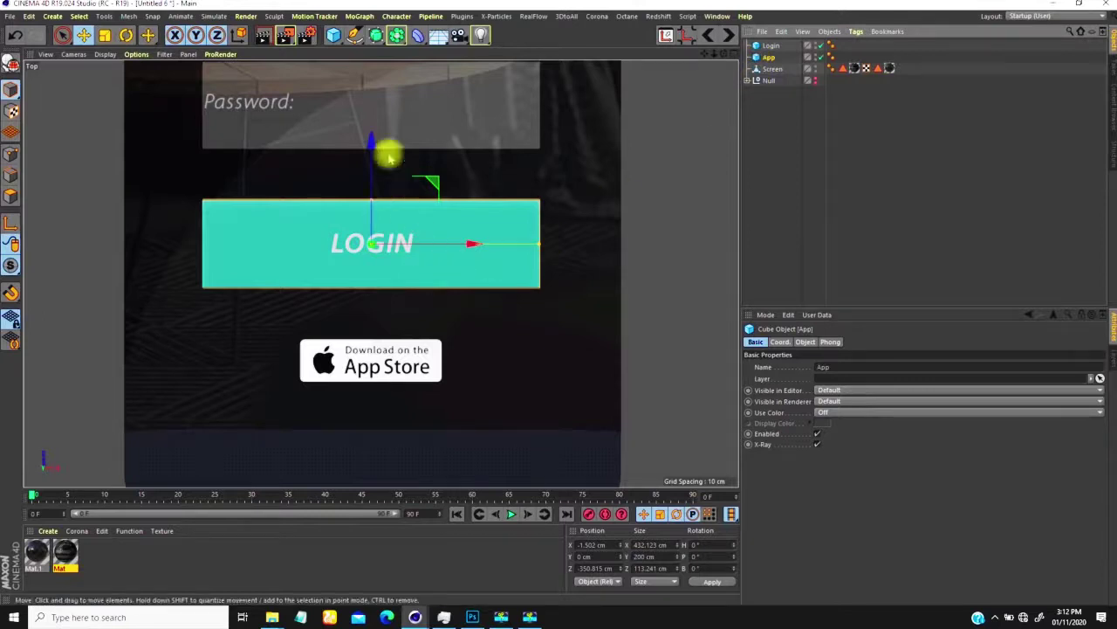
Fit the App cube over the App Store badge at Z about -501 cm, sized about 181 cm in X and 55 cm in Z.
drag(369, 143, 378, 277)
mouse_move(377, 269)
mouse_down()
mouse_move(399, 317)
mouse_move(369, 315)
mouse_move(374, 341)
mouse_move(370, 261)
mouse_up()
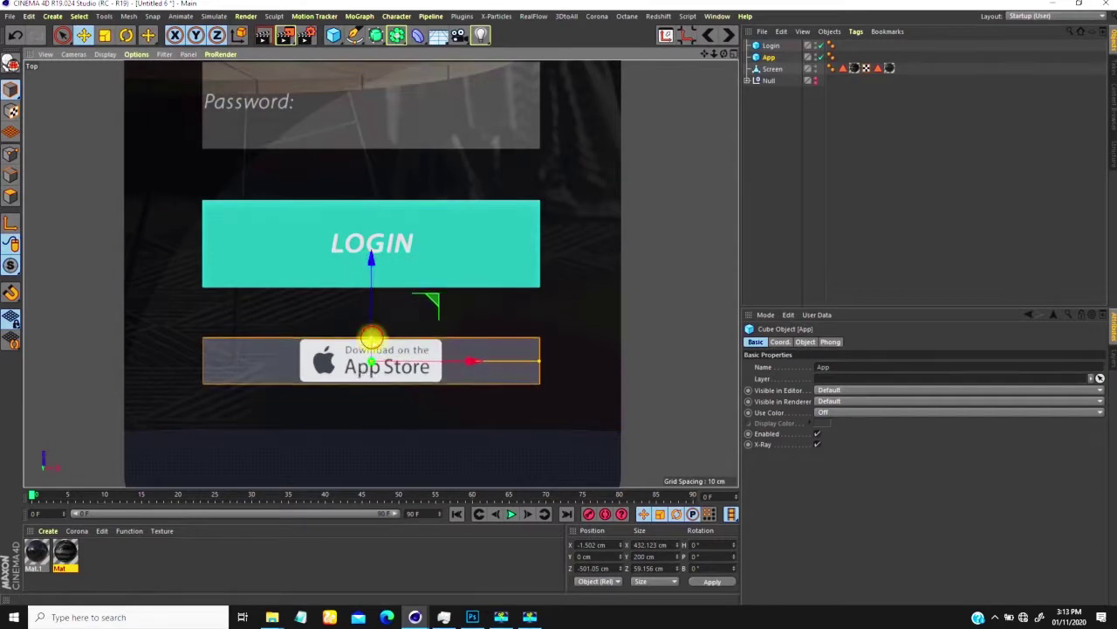
drag(532, 362, 444, 365)
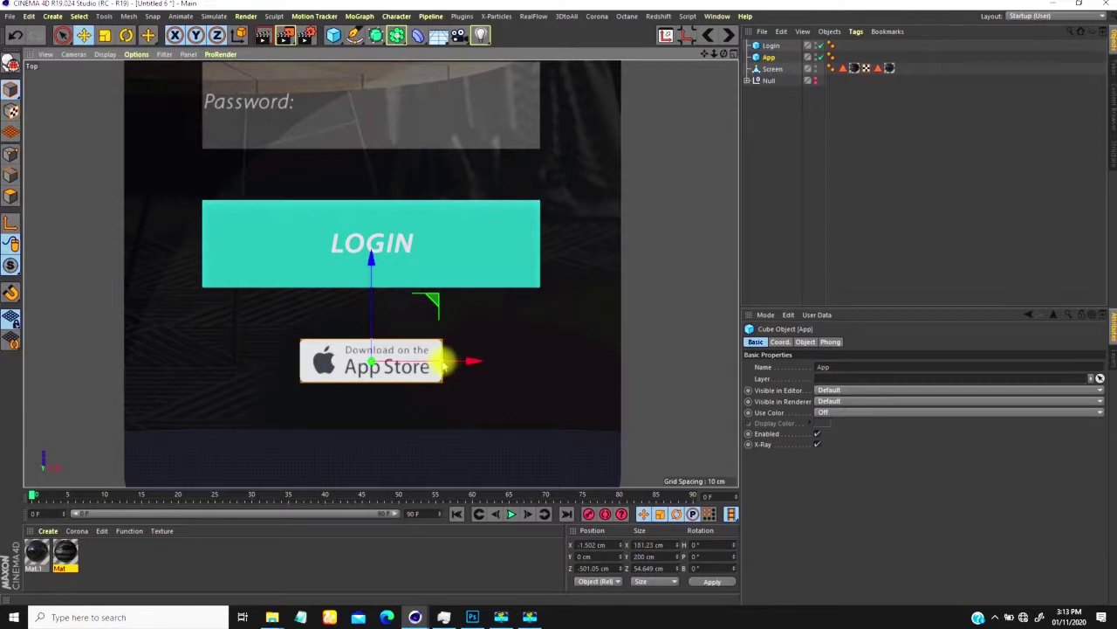
alt+right_drag(397, 395, 472, 285)
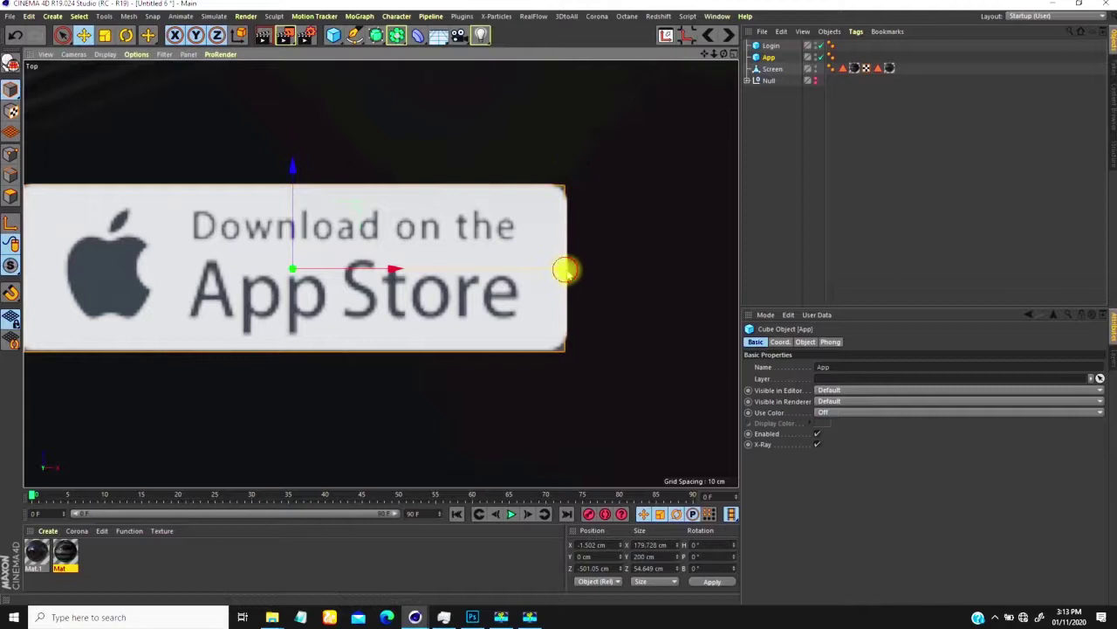
drag(567, 273, 563, 232)
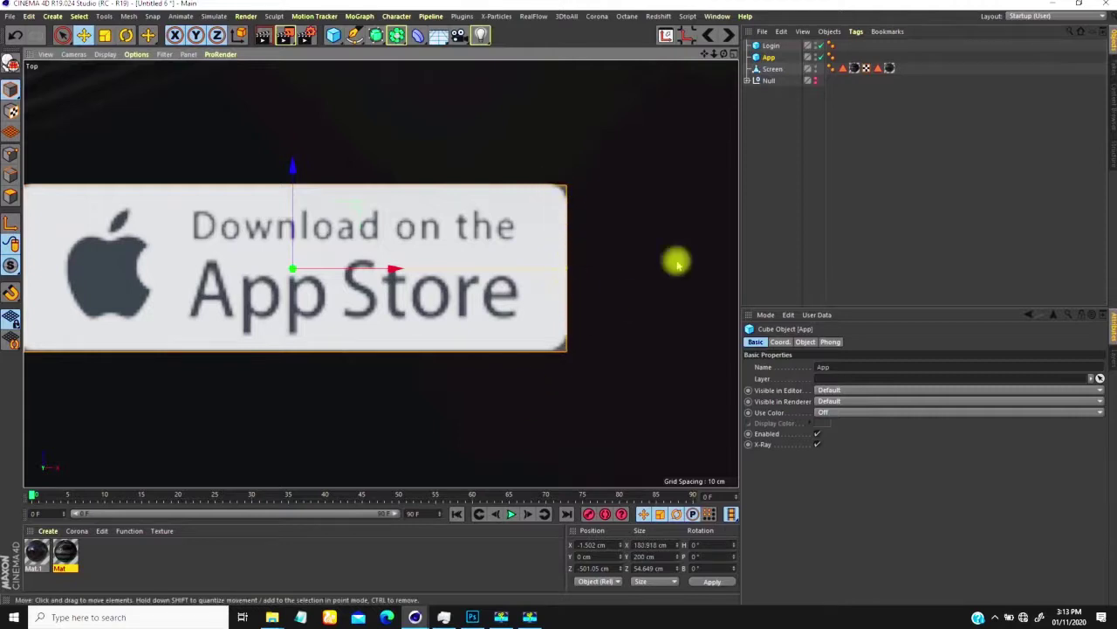
Enable the App cube's fillet and reduce its radius to about 5.3 cm to match the badge's rounded corners.
click(773, 57)
click(805, 341)
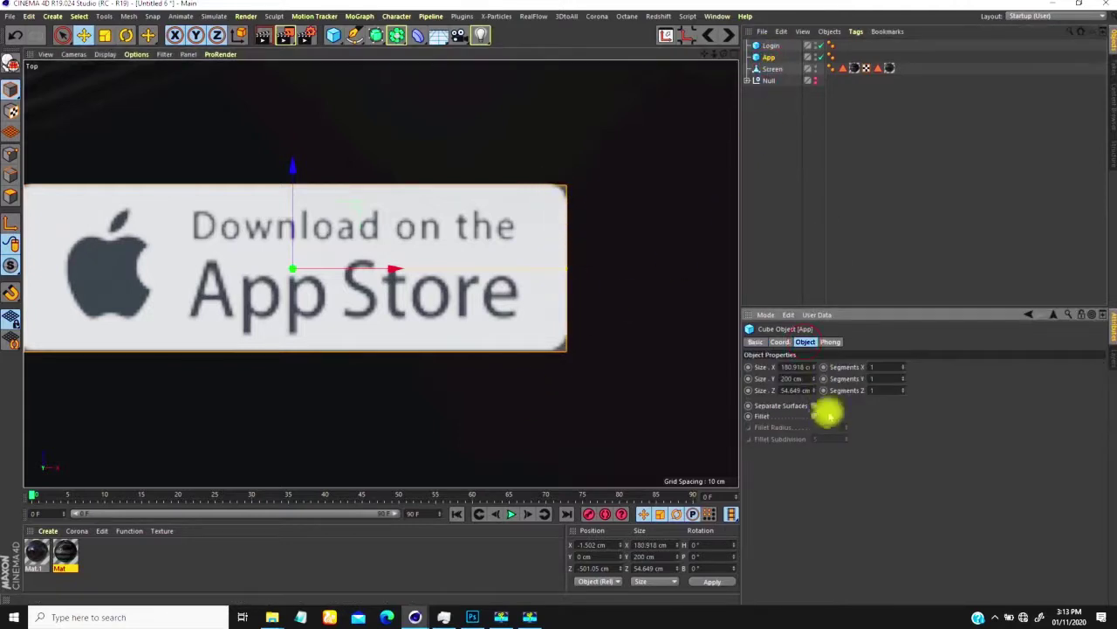
click(812, 416)
scroll(568, 299, down, 3)
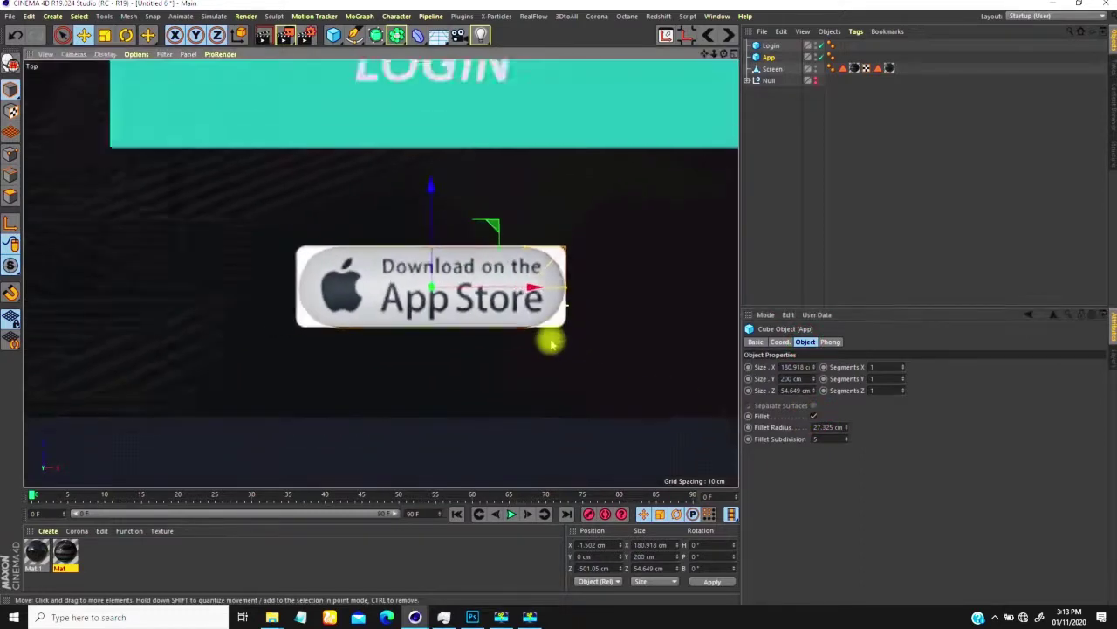
scroll(547, 337, up, 2)
drag(847, 426, 849, 440)
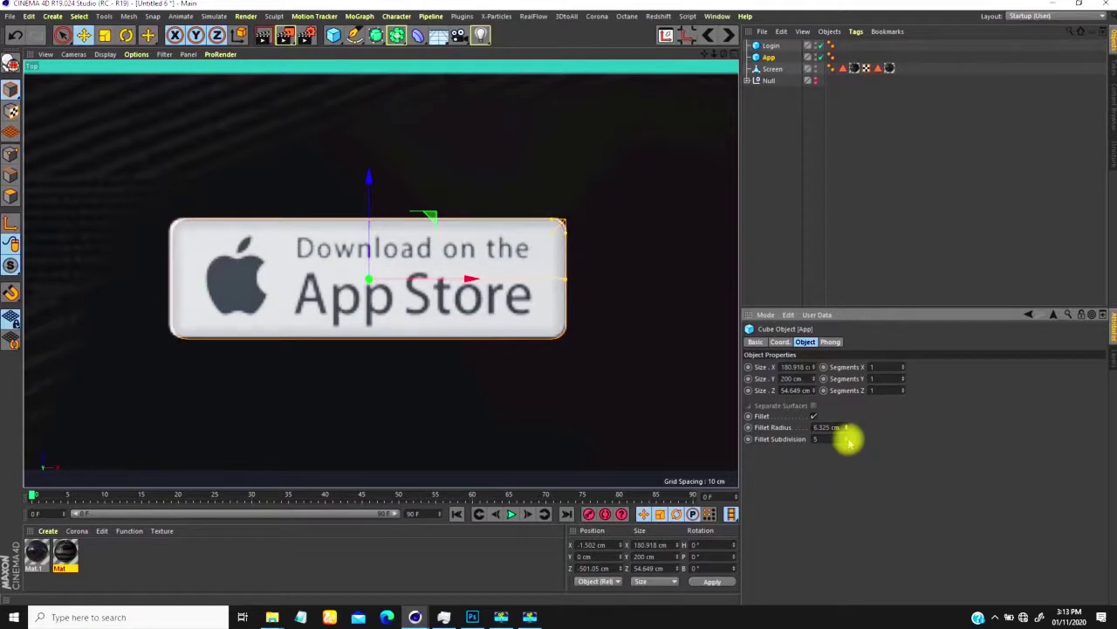
drag(848, 441, 847, 438)
Inspect the LOGIN button's corner and switch the viewport to the Perspective camera with the whole phone in view.
scroll(528, 273, down, 5)
scroll(571, 172, up, 8)
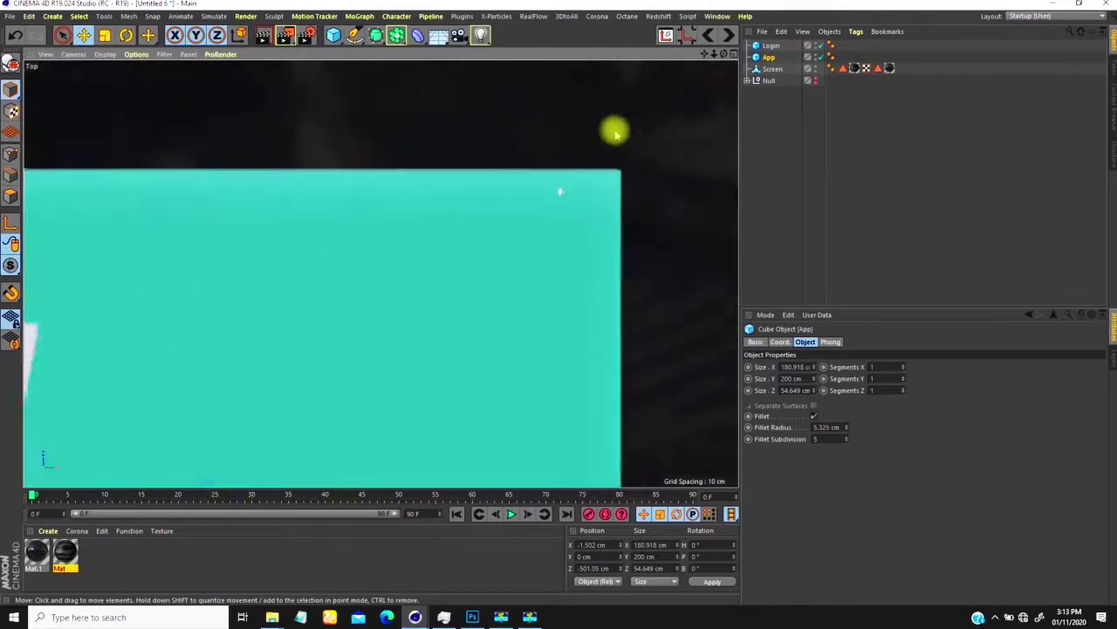
scroll(615, 131, down, 8)
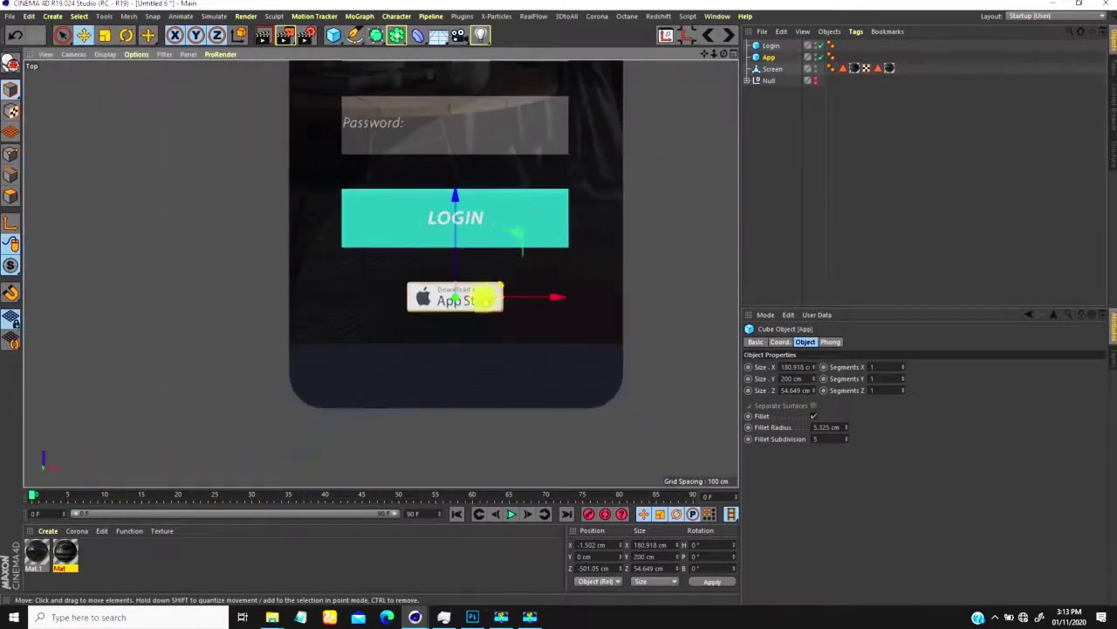
click(73, 54)
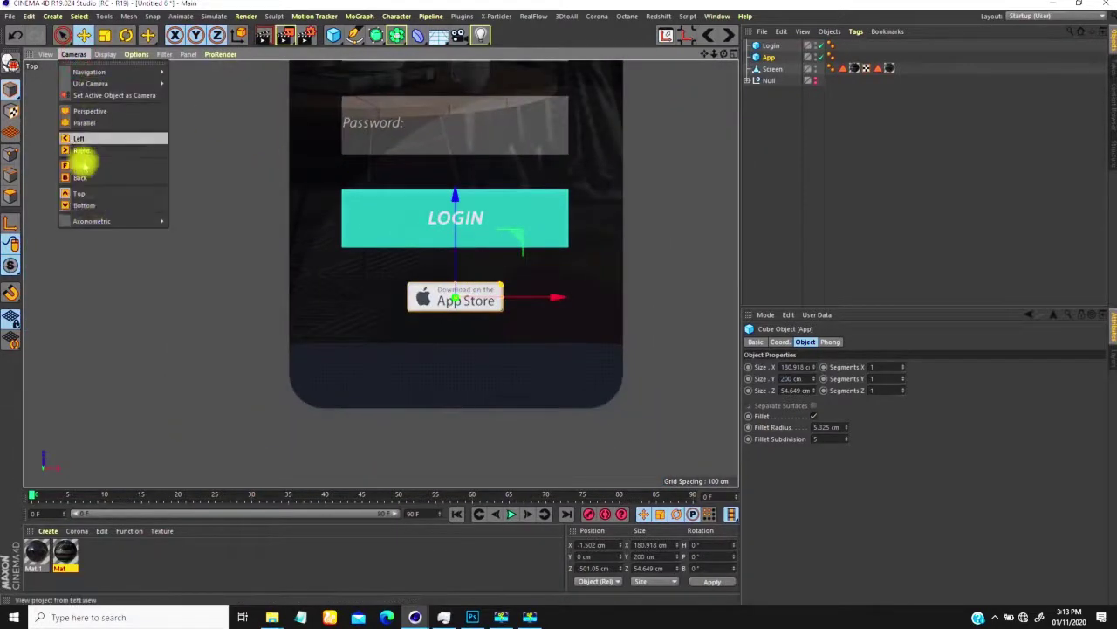
click(87, 110)
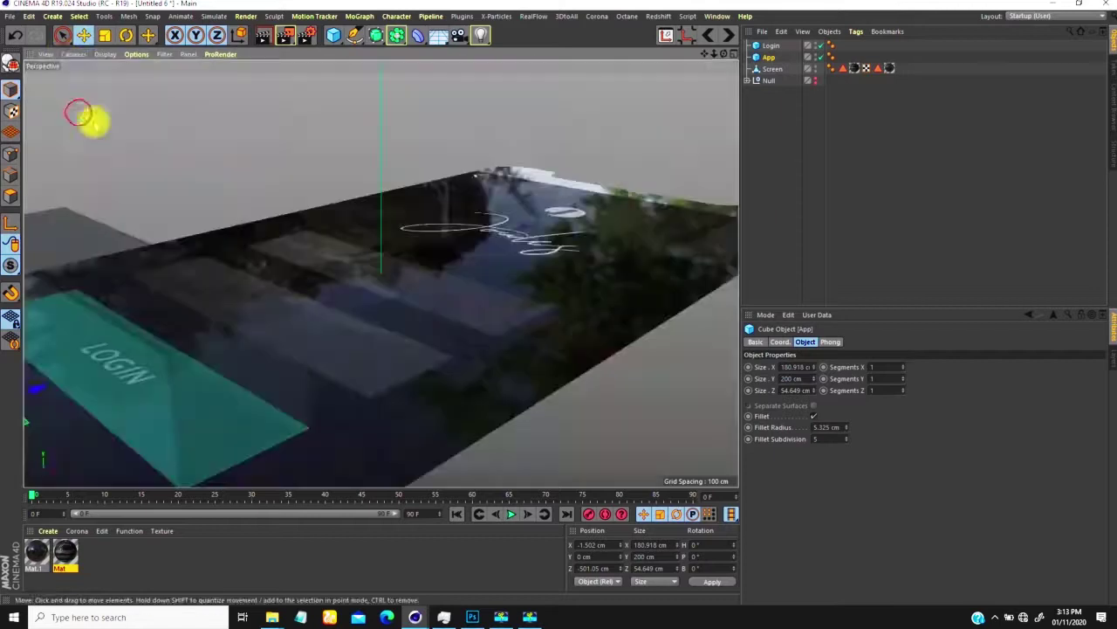
scroll(424, 247, down, 6)
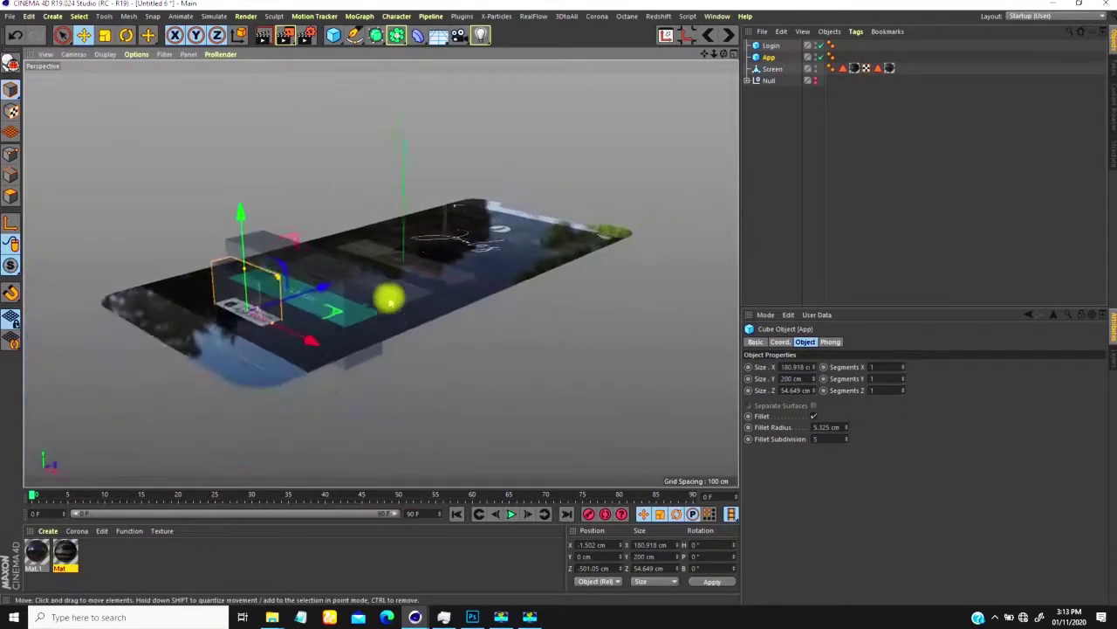
Select the Login and App cubes together and set their Y size to 5 cm.
ctrl+click(769, 46)
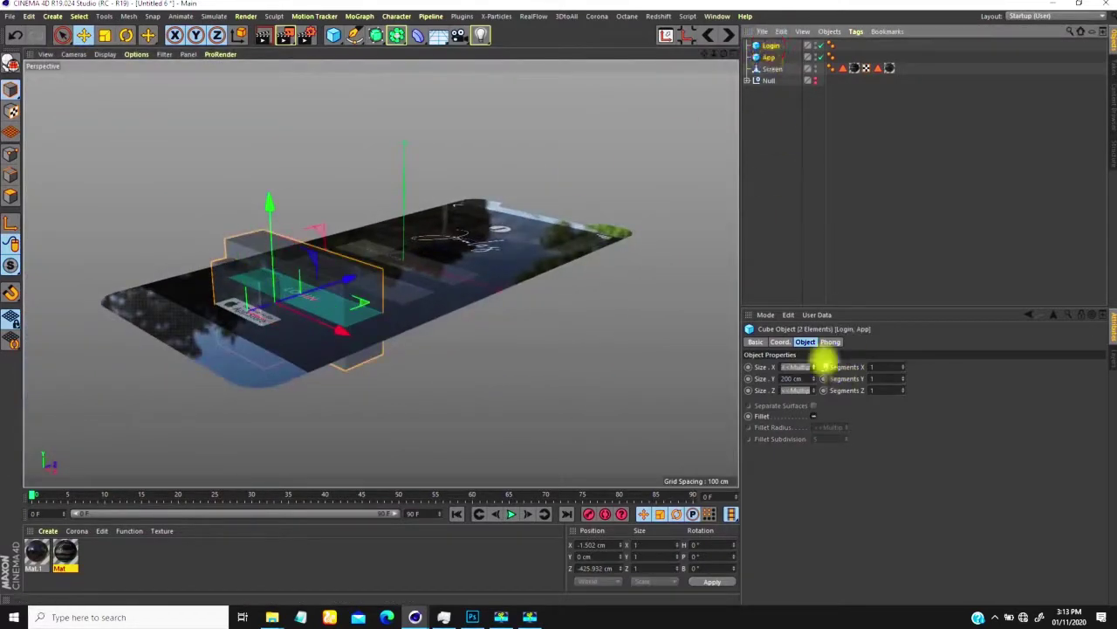
drag(814, 384, 807, 489)
drag(803, 379, 763, 384)
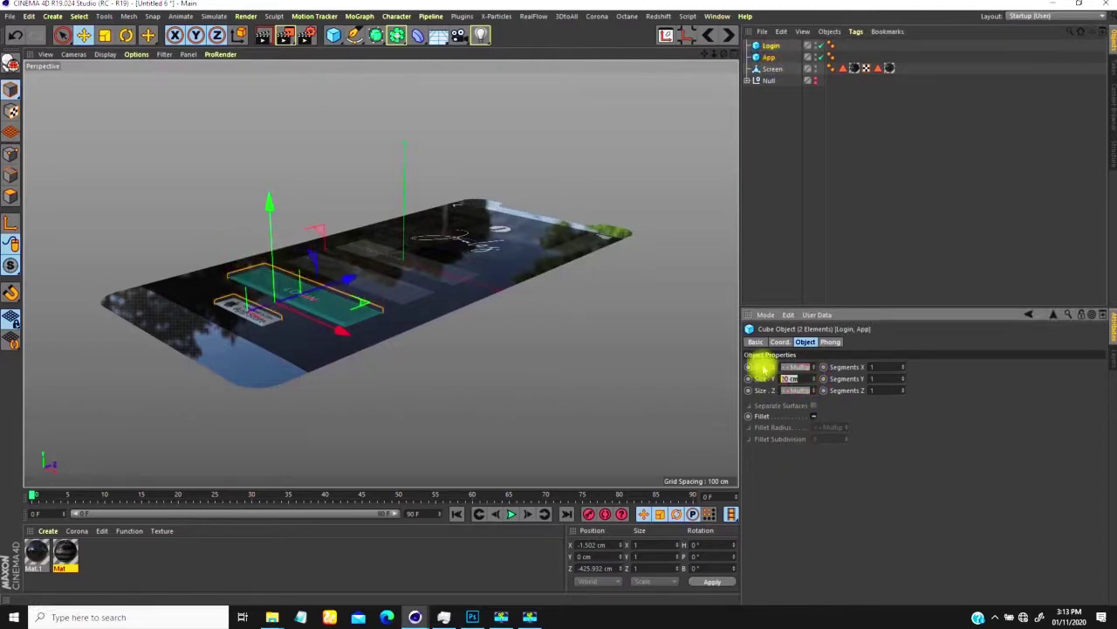
text(5)
key(Return)
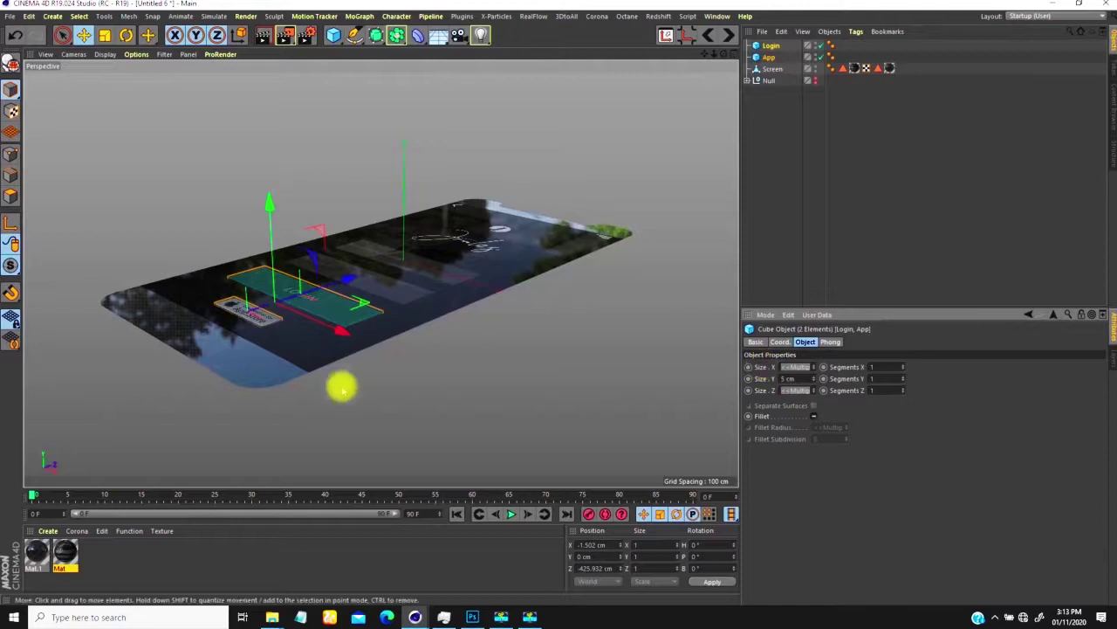
Turn off X-Ray display for both the Login and App cubes.
scroll(259, 327, up, 1)
scroll(260, 328, up, 3)
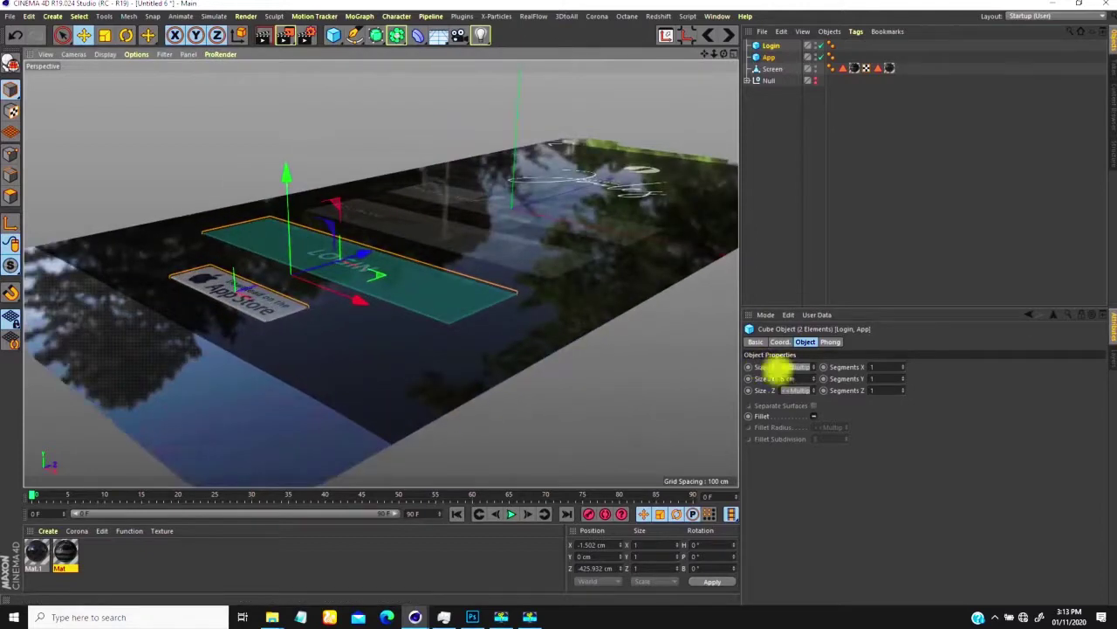
click(756, 342)
click(817, 445)
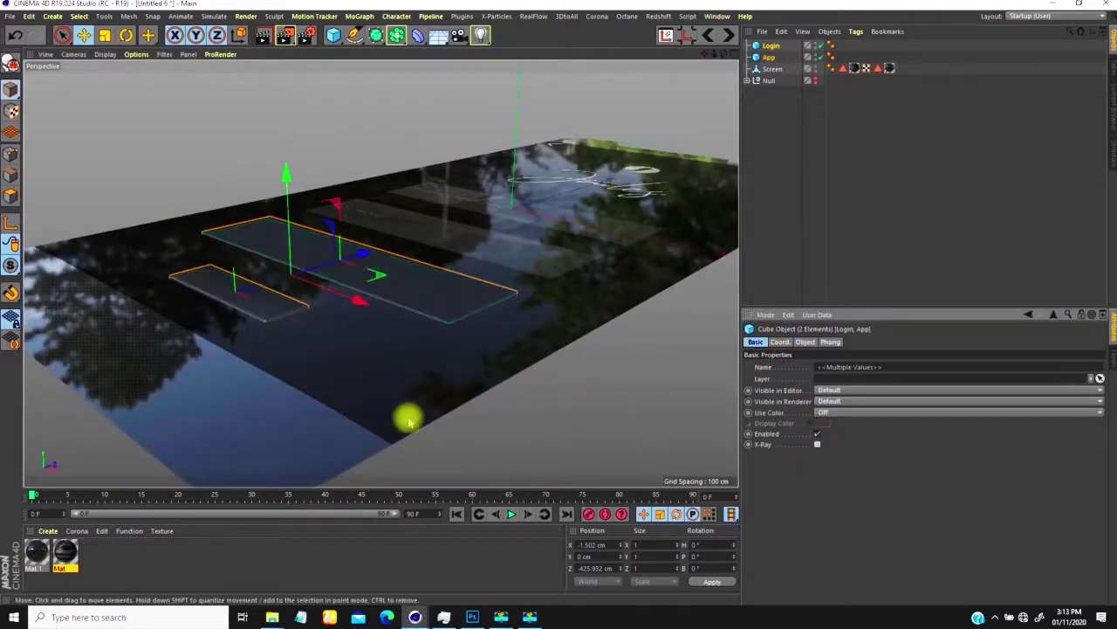
Set the Y size of both button cubes to 3 cm.
scroll(294, 294, up, 5)
alt+drag(257, 293, 299, 310)
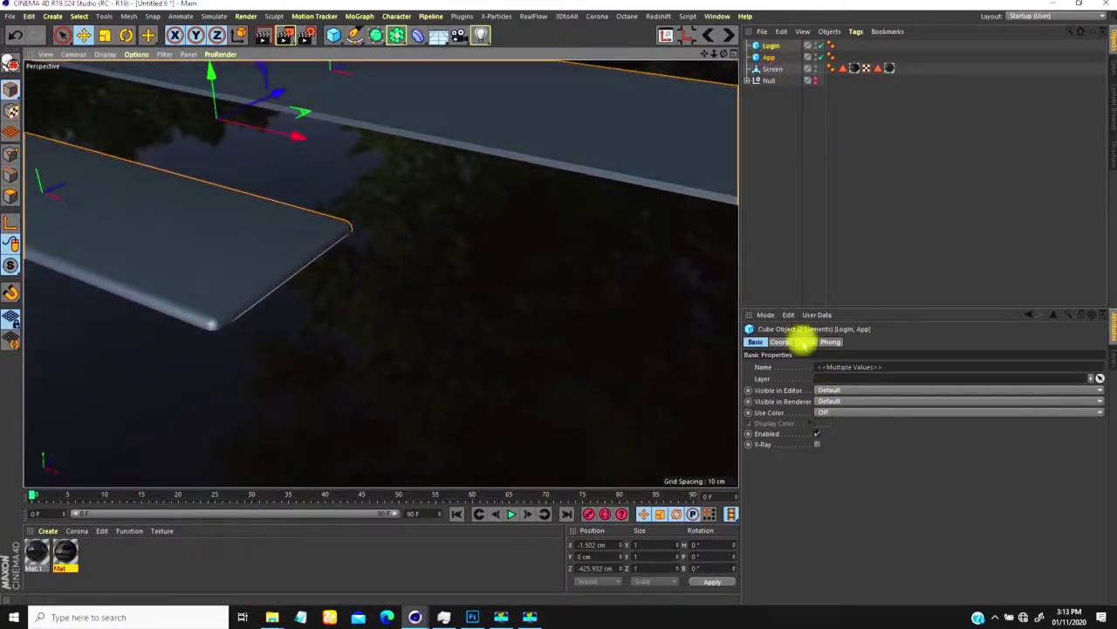
click(805, 341)
drag(798, 379, 757, 384)
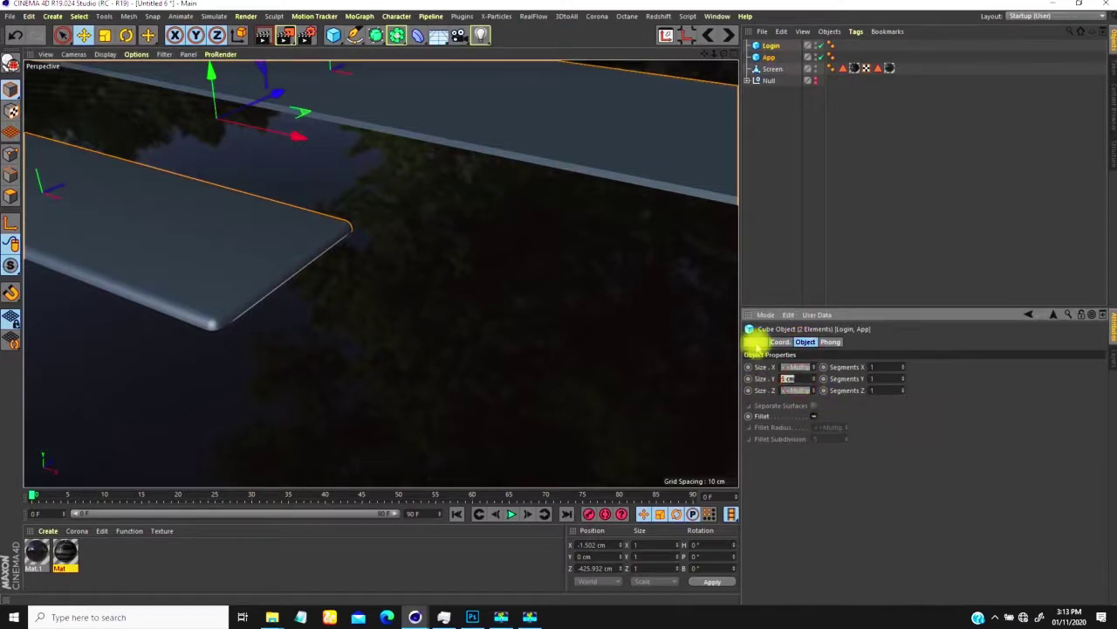
text(3)
key(Return)
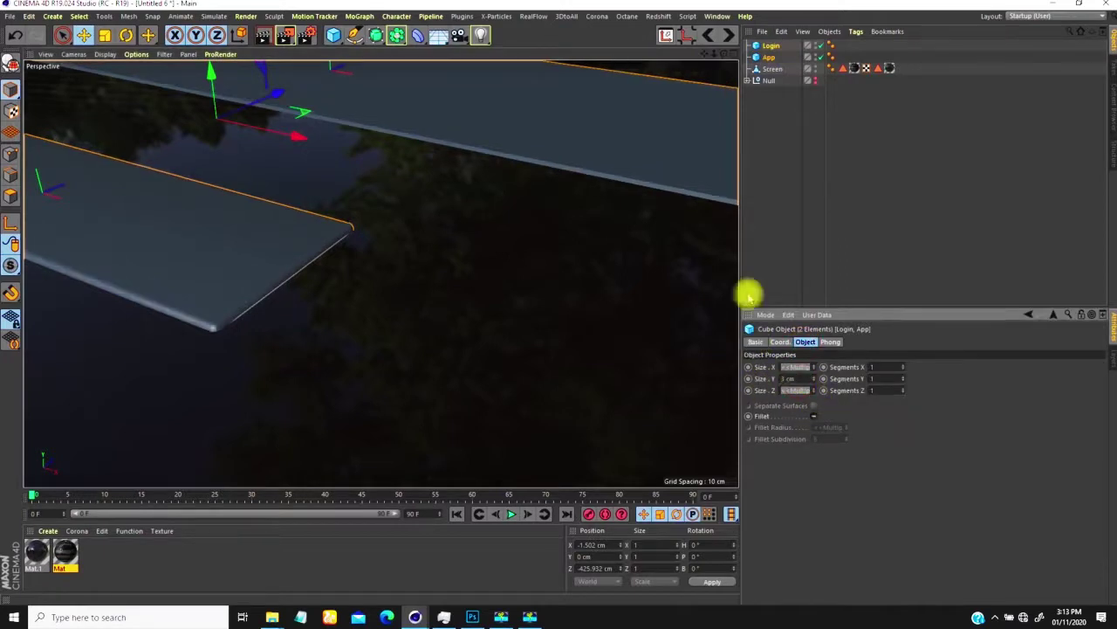
Thin both button cubes to a Y size of 1.5 cm.
scroll(399, 289, down, 4)
alt+drag(551, 295, 441, 229)
click(793, 378)
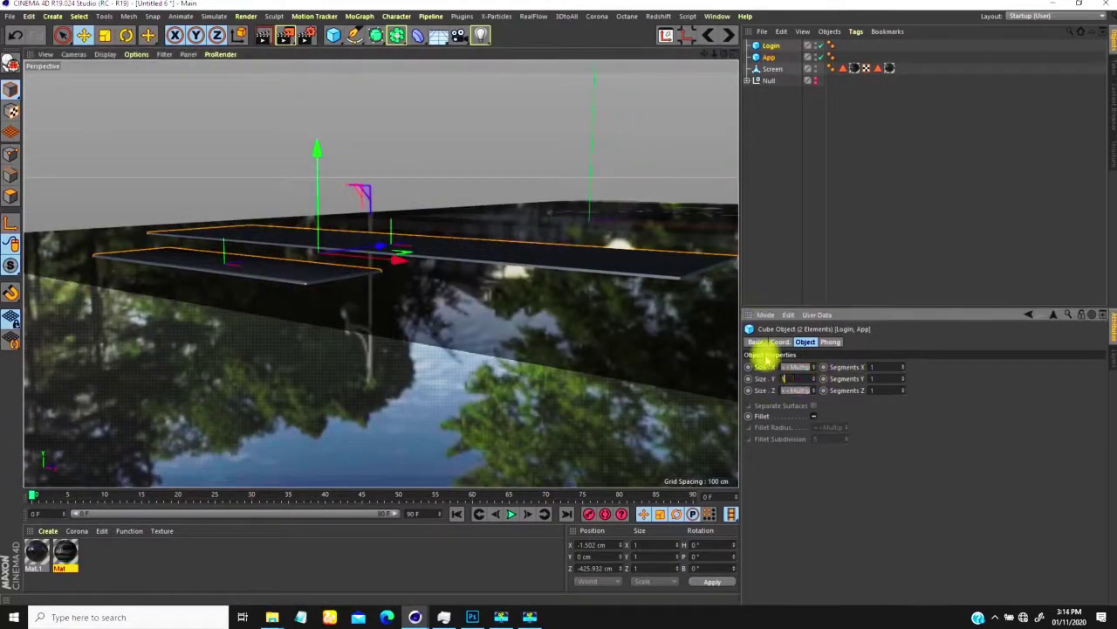
text(1.5)
key(Return)
Duplicate the Mat material and give the copy a new name beginning with "Mat wit".
alt+drag(319, 274, 305, 85)
scroll(344, 213, down, 5)
alt+drag(476, 219, 471, 316)
ctrl+drag(64, 554, 108, 563)
double_click(102, 567)
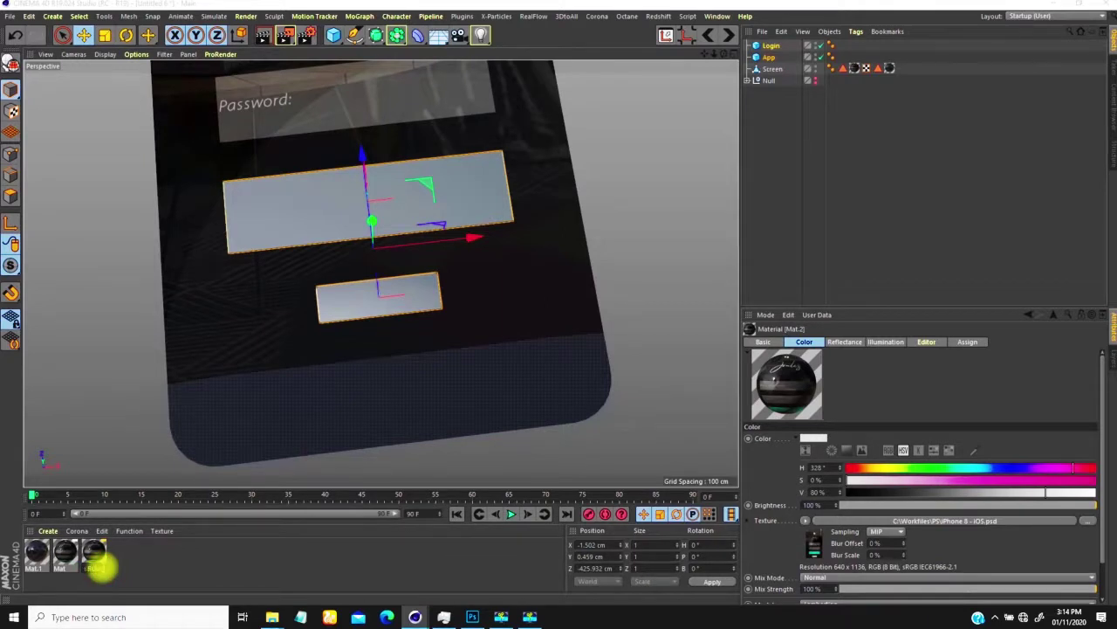
Select the Mat material, save "iPhone 8 - iOS - No buttons.psd" in Photoshop, and return to Cinema 4D.
click(64, 552)
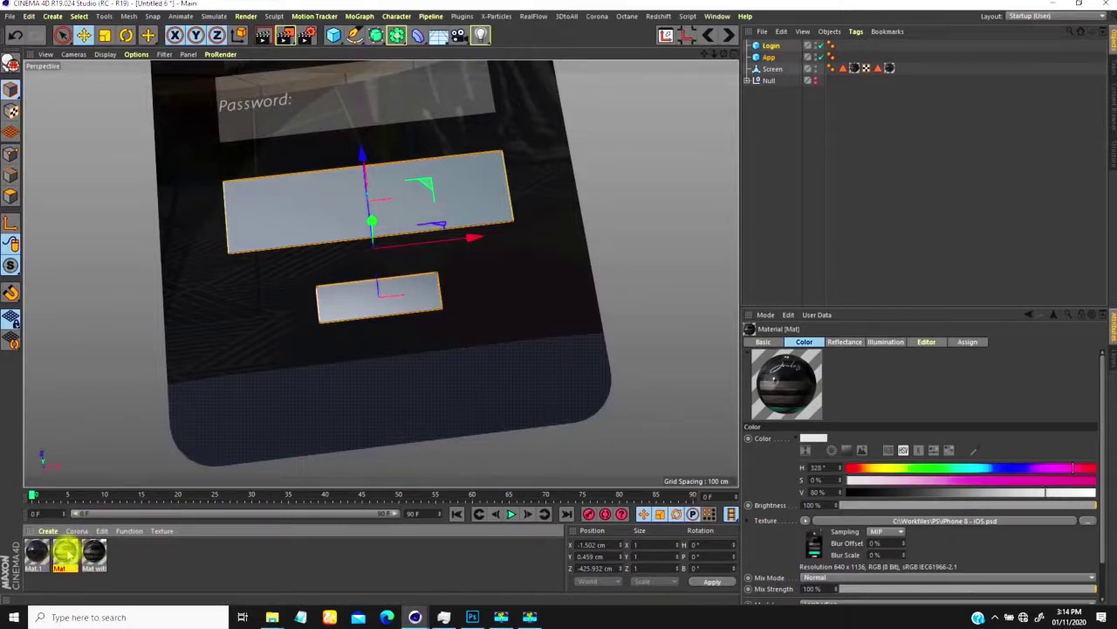
click(472, 617)
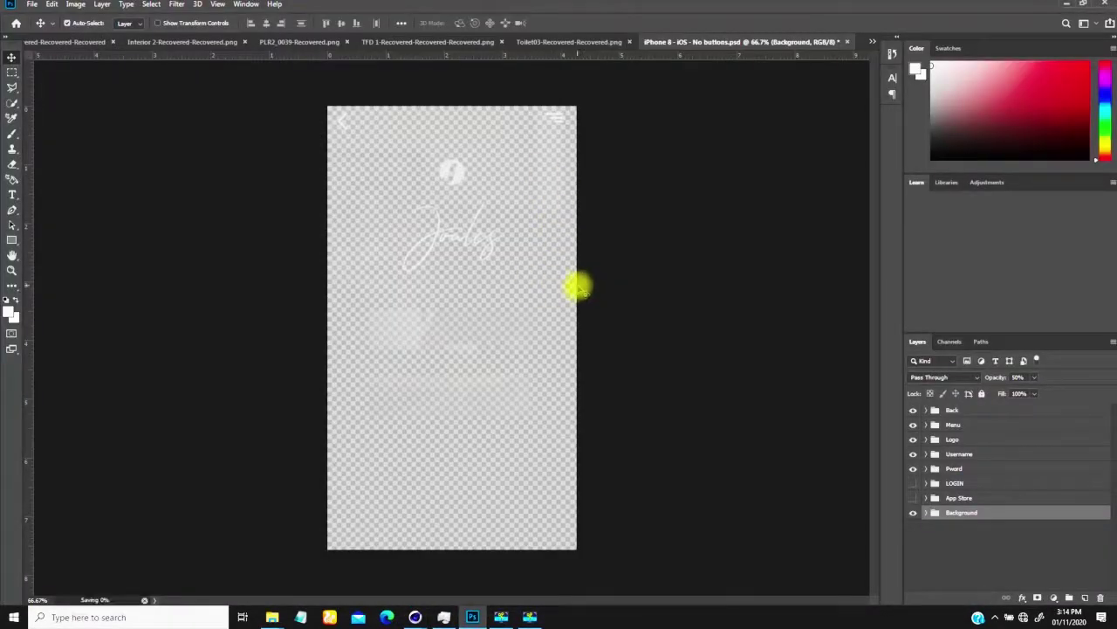
click(1064, 7)
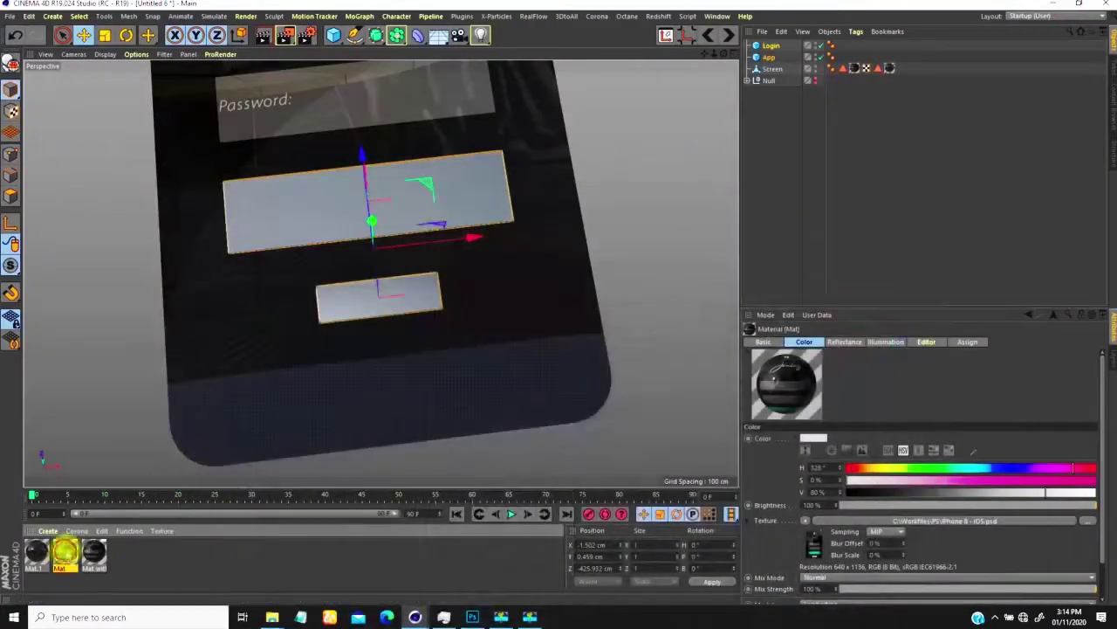
Replace the Mat material's color texture with the file "iPhone 8 - iOS - No buttons.psd".
double_click(65, 550)
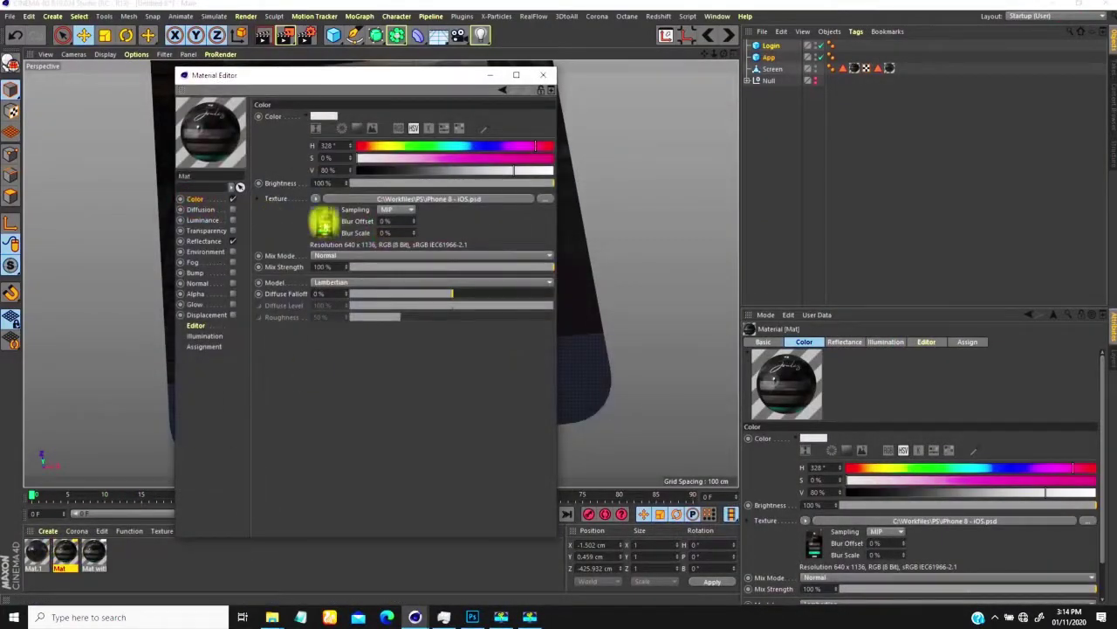
click(324, 221)
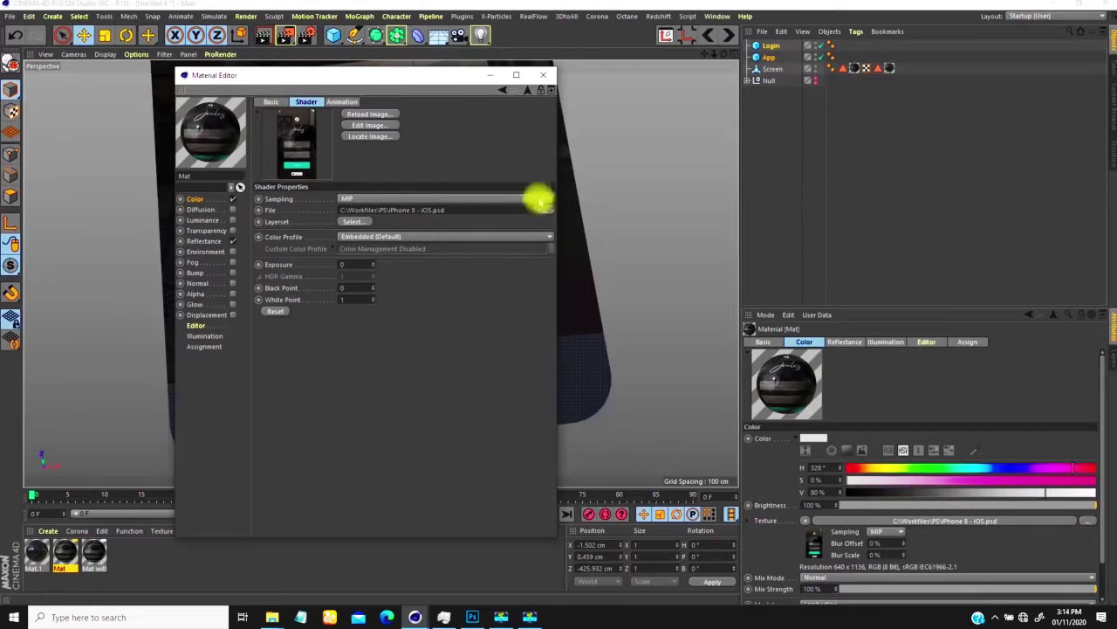
click(545, 210)
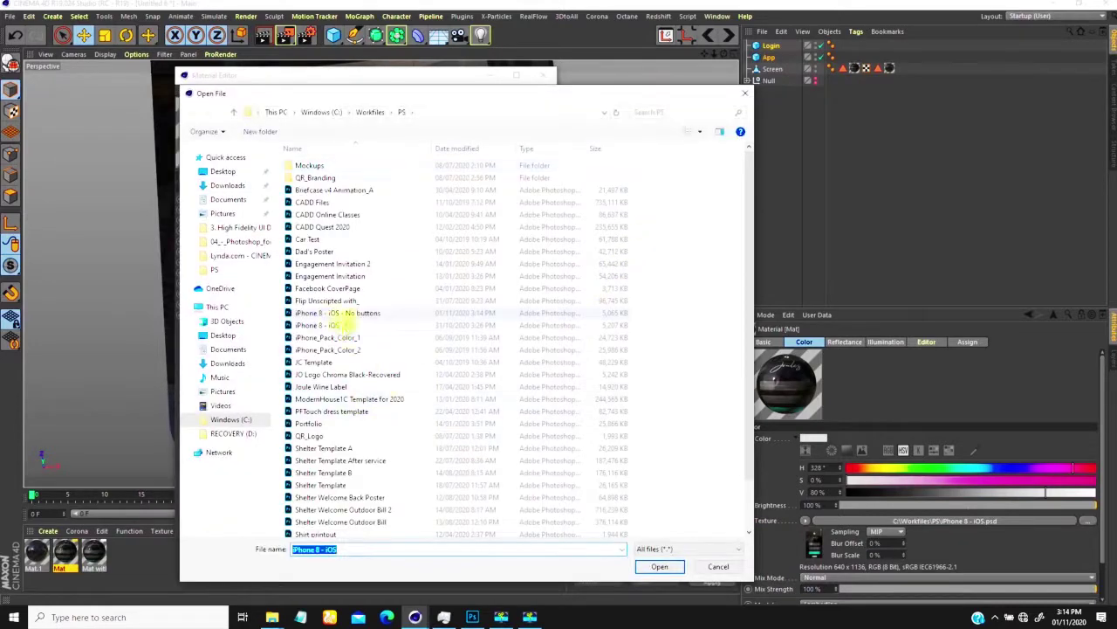
click(354, 314)
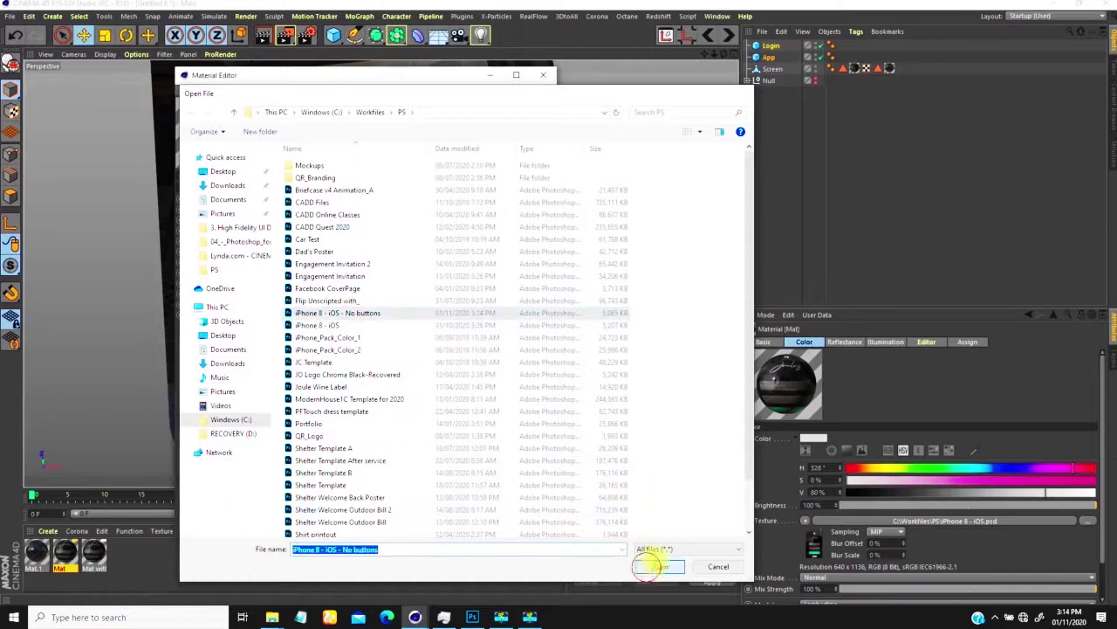
click(646, 564)
click(621, 348)
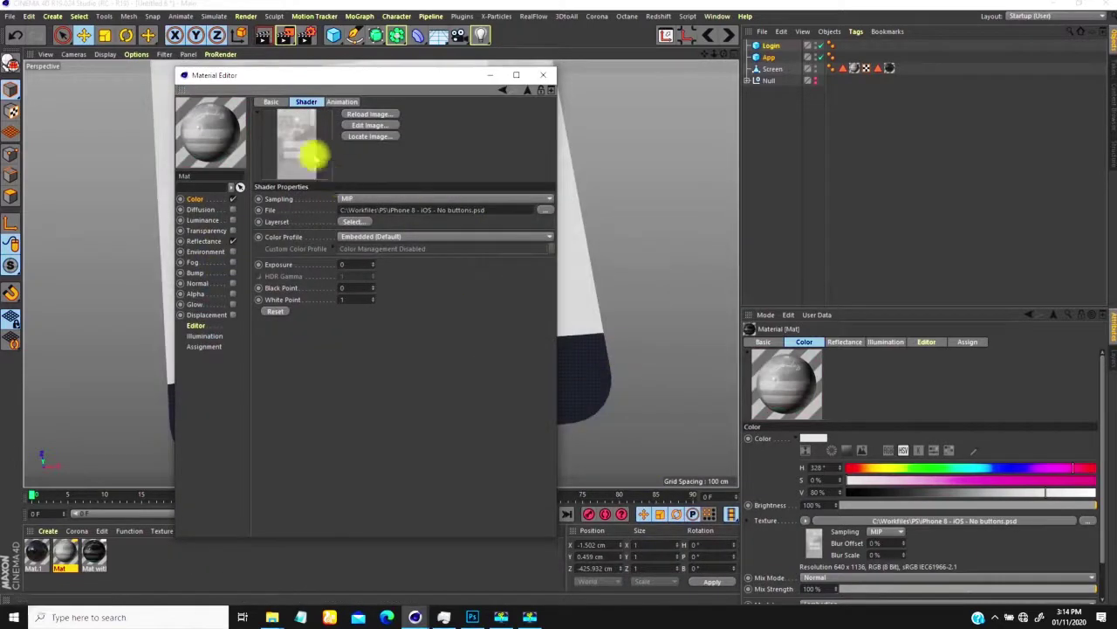
click(543, 74)
Enable the Mat material's Alpha channel with "iPhone 8 - iOS - No buttons.psd" as its texture.
alt+drag(424, 279, 384, 279)
alt+right_drag(384, 273, 449, 122)
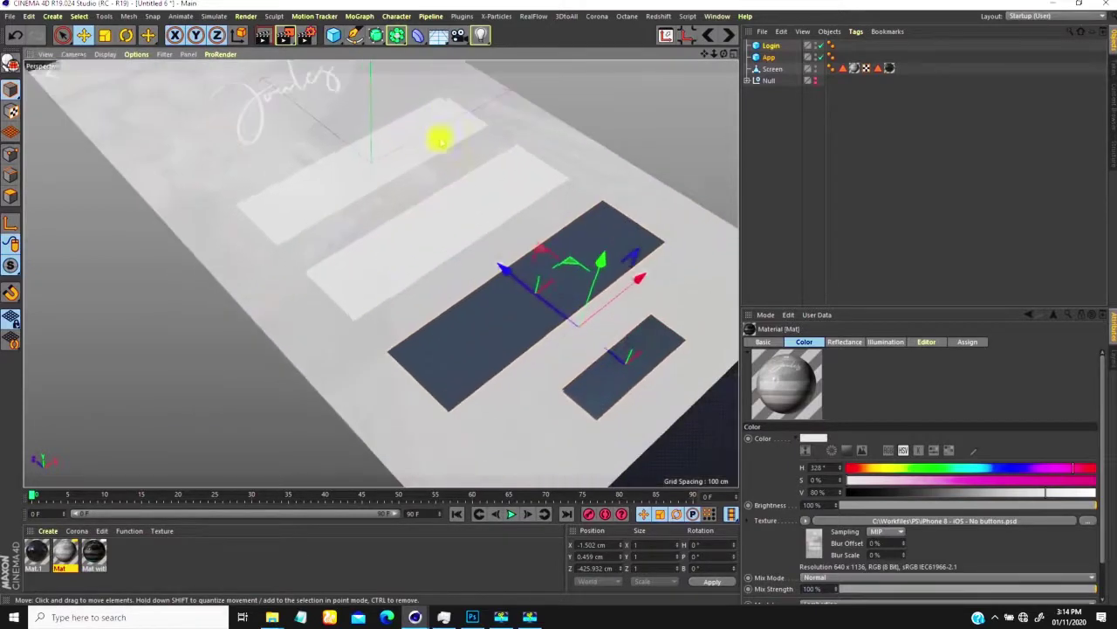
alt+middle_drag(376, 245, 370, 239)
alt+right_drag(370, 240, 386, 257)
alt+drag(387, 256, 384, 228)
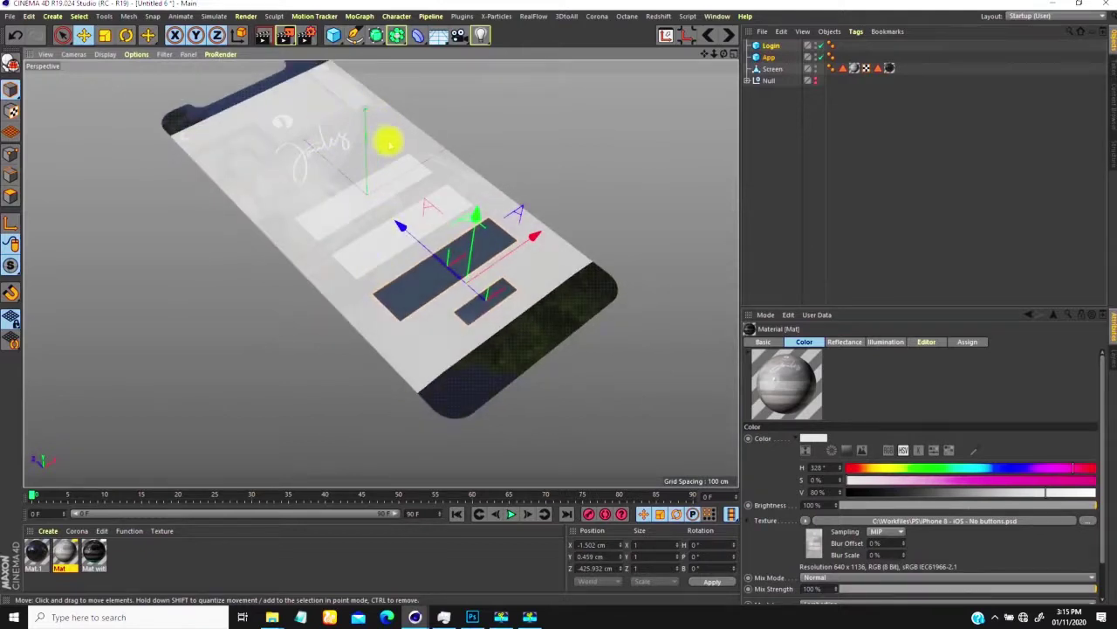
double_click(65, 550)
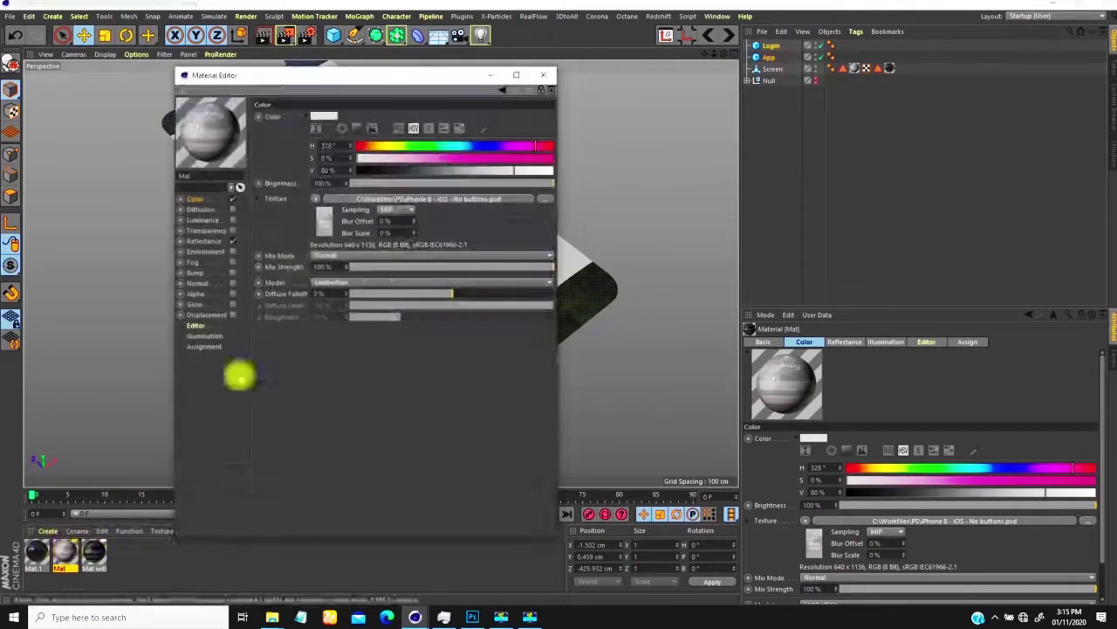
drag(397, 75, 771, 61)
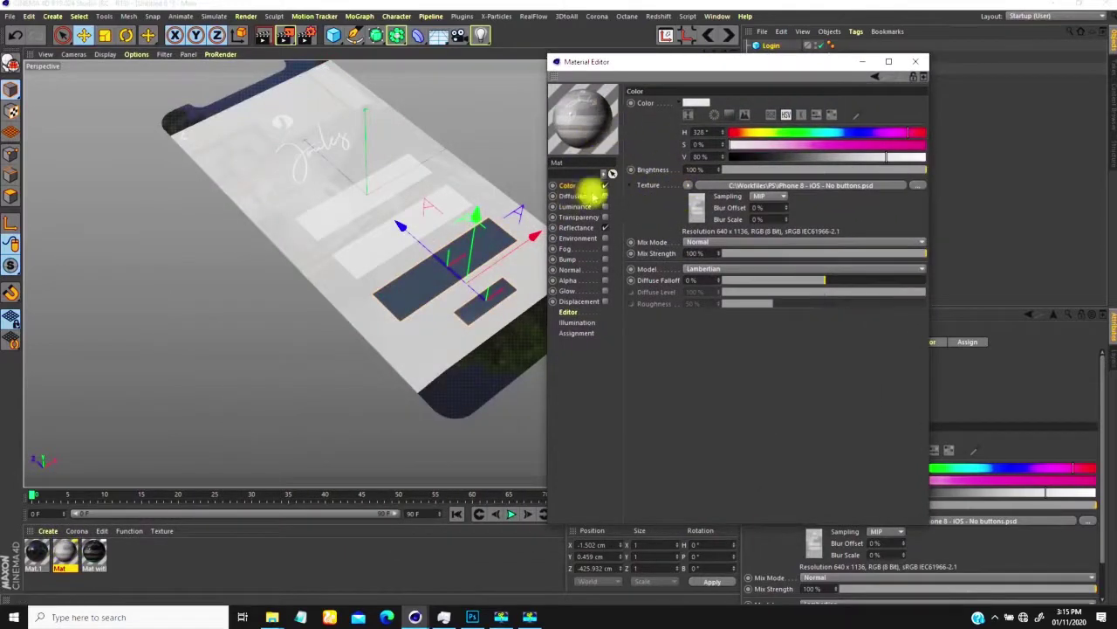
click(569, 280)
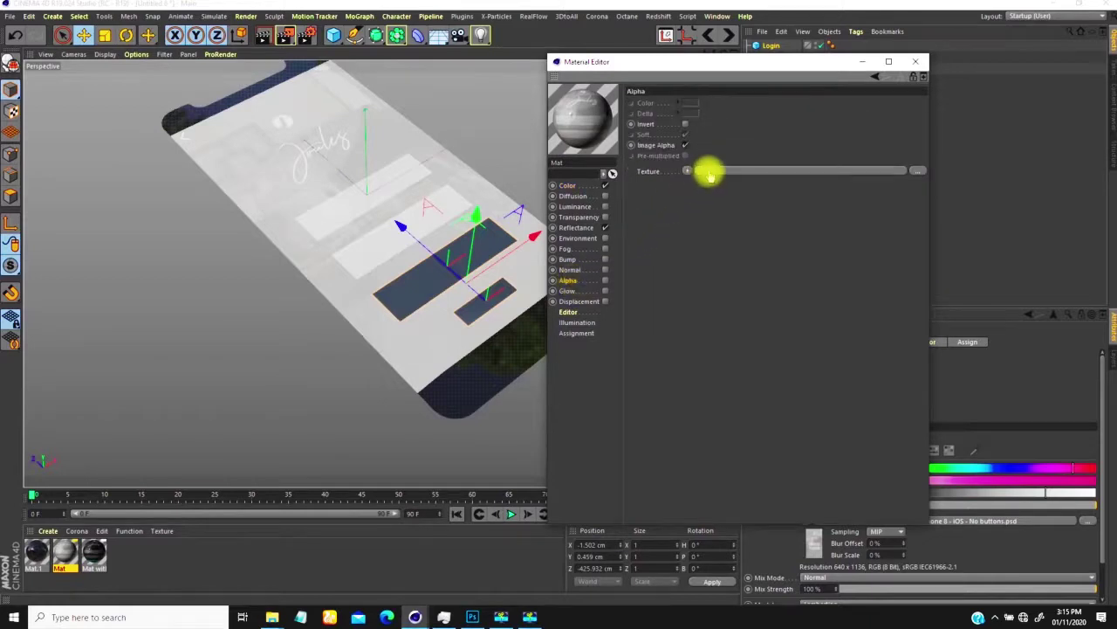
drag(709, 173, 708, 172)
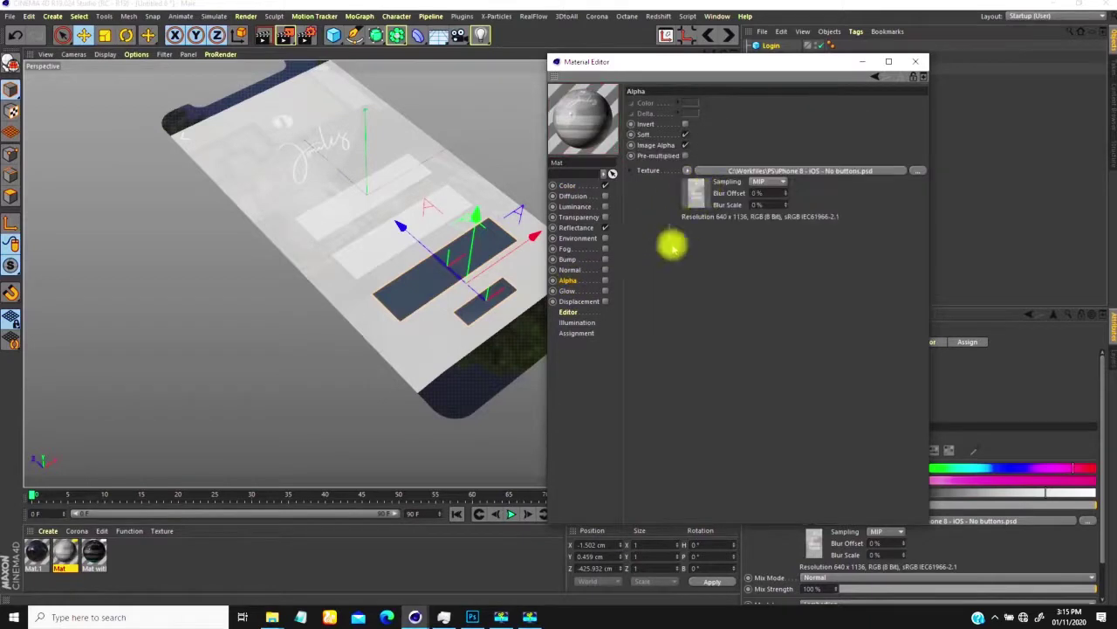
click(605, 280)
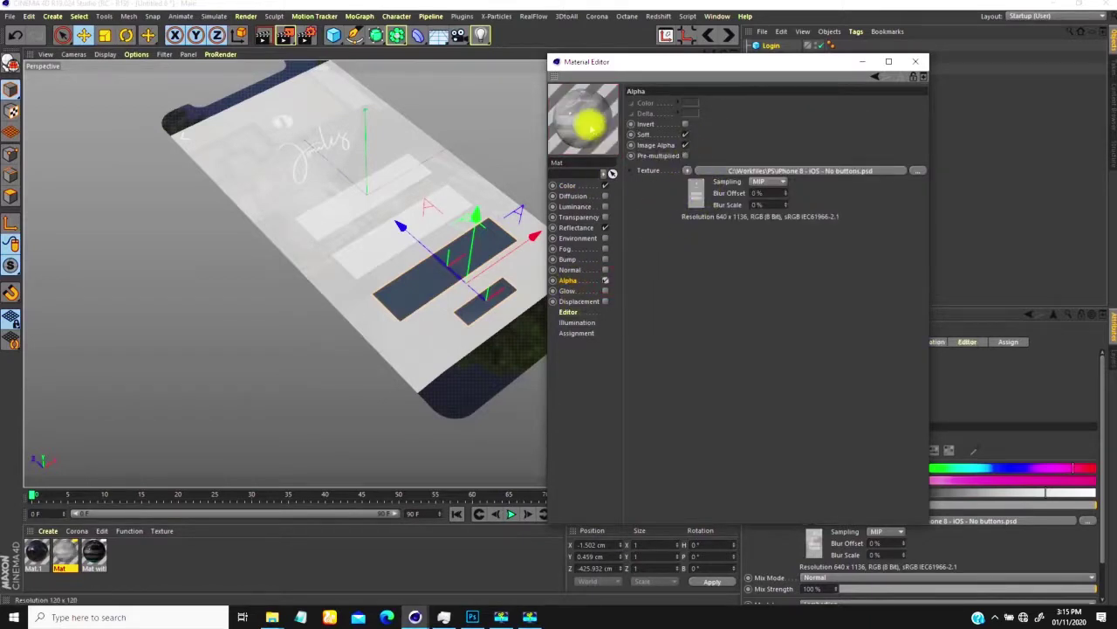
Set the Mat material's base color value (V) to 0% with the texture mix strength at 100%.
click(569, 185)
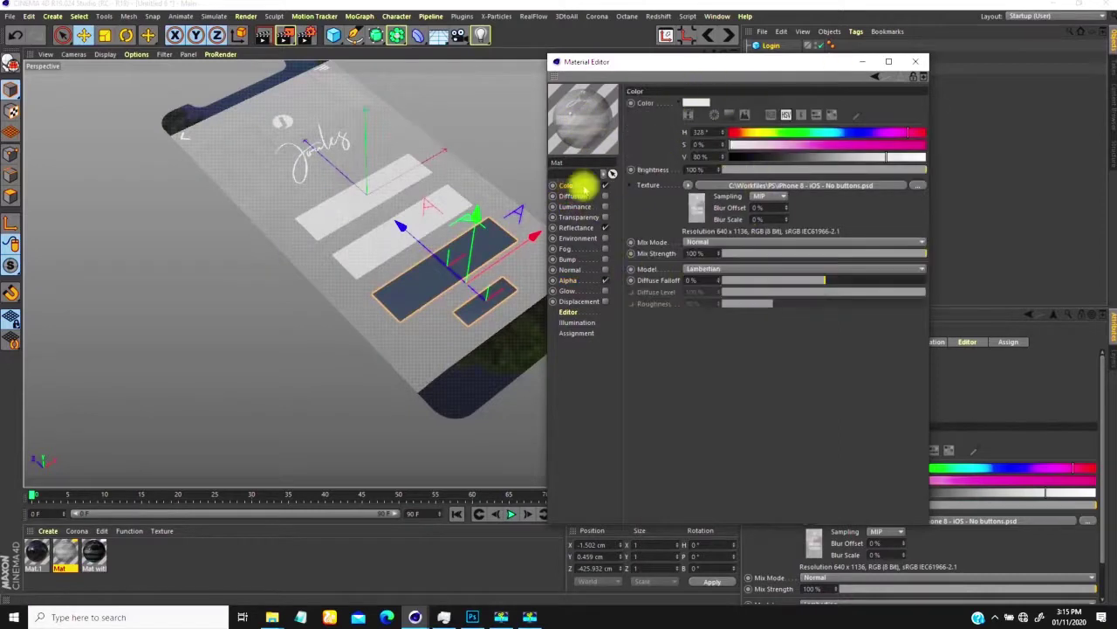
drag(788, 162, 725, 159)
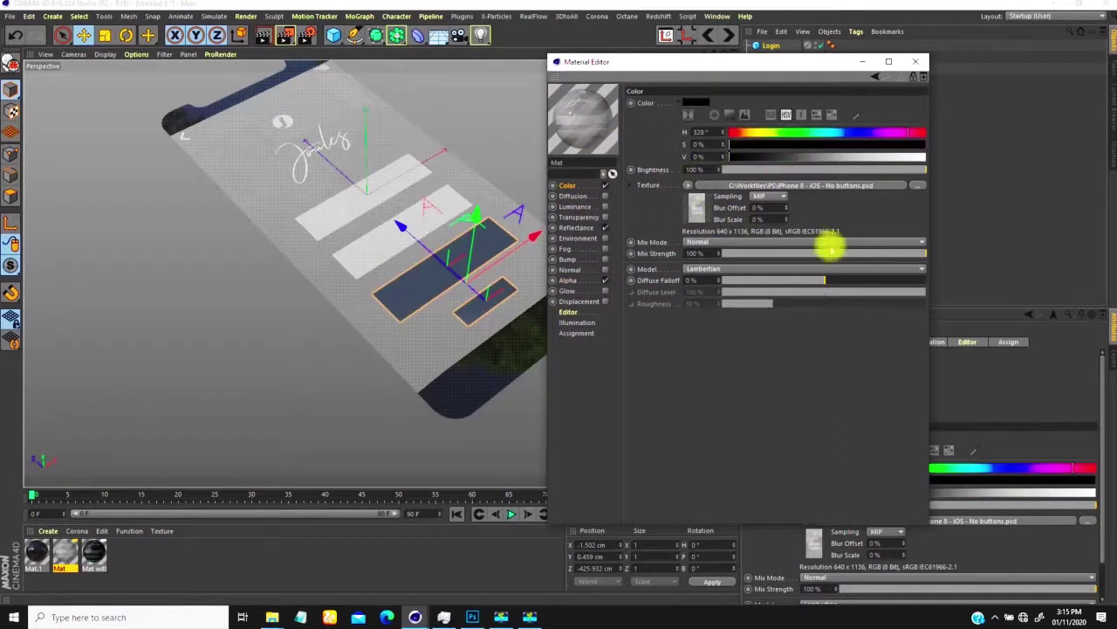
drag(834, 255, 925, 258)
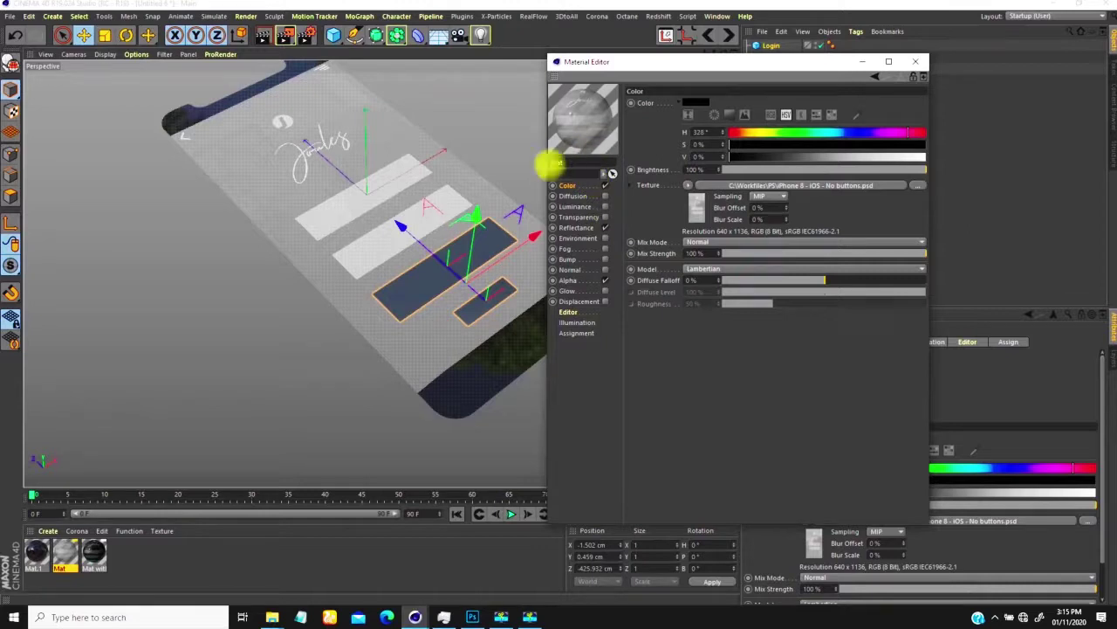
click(911, 61)
alt+drag(428, 253, 413, 323)
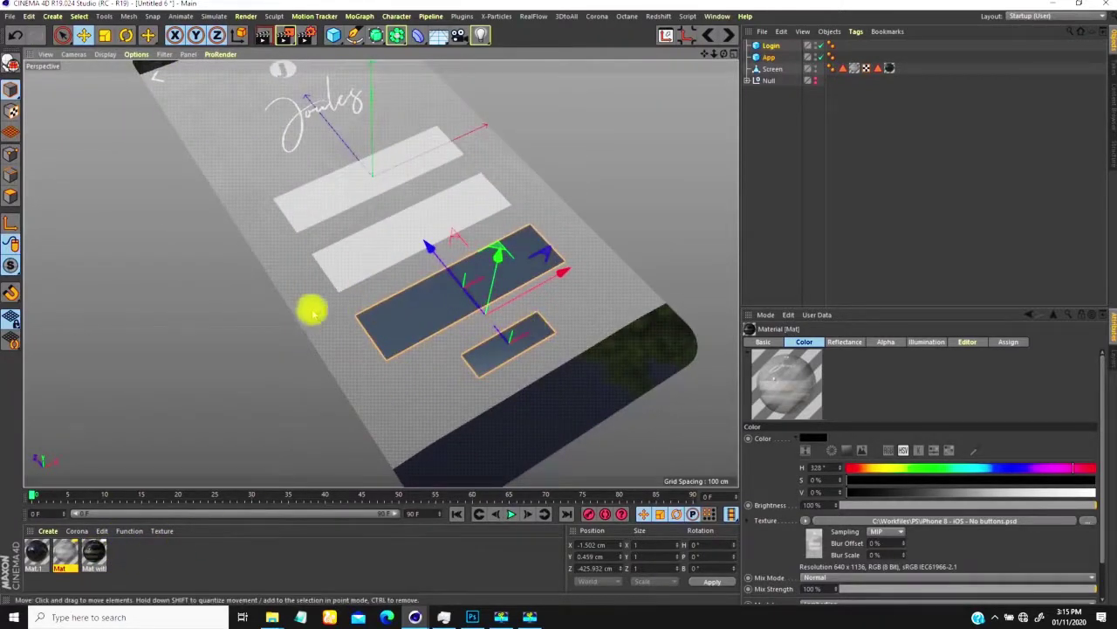
click(73, 54)
click(779, 98)
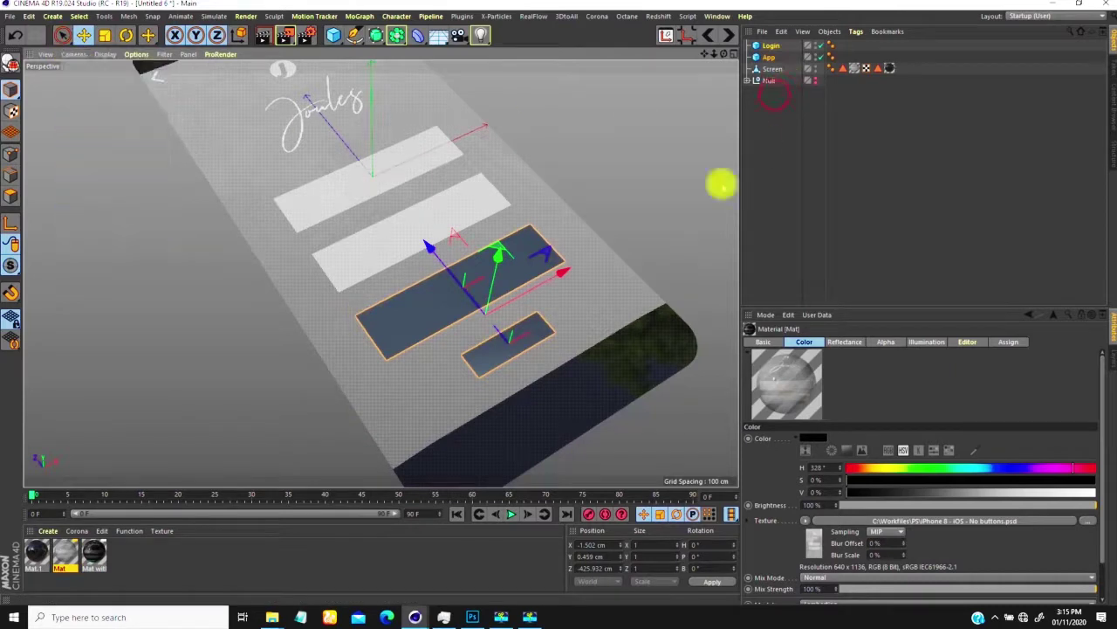
scroll(430, 305, up, 4)
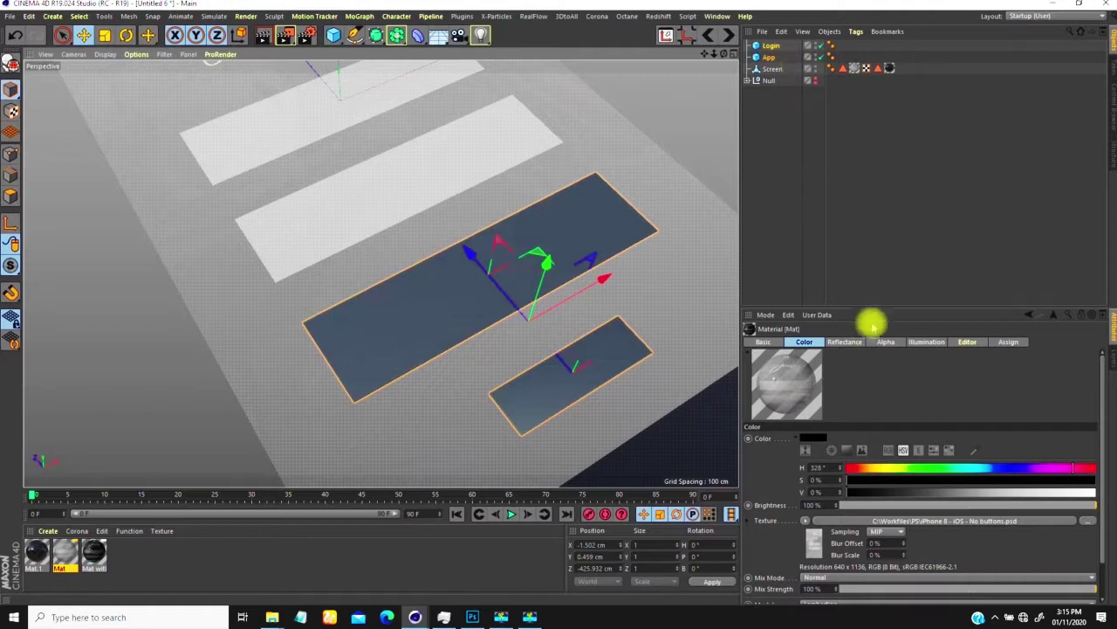
Bring up the object properties of both button cubes, display Gouraud shading with lines, and hide the Screen object.
click(772, 50)
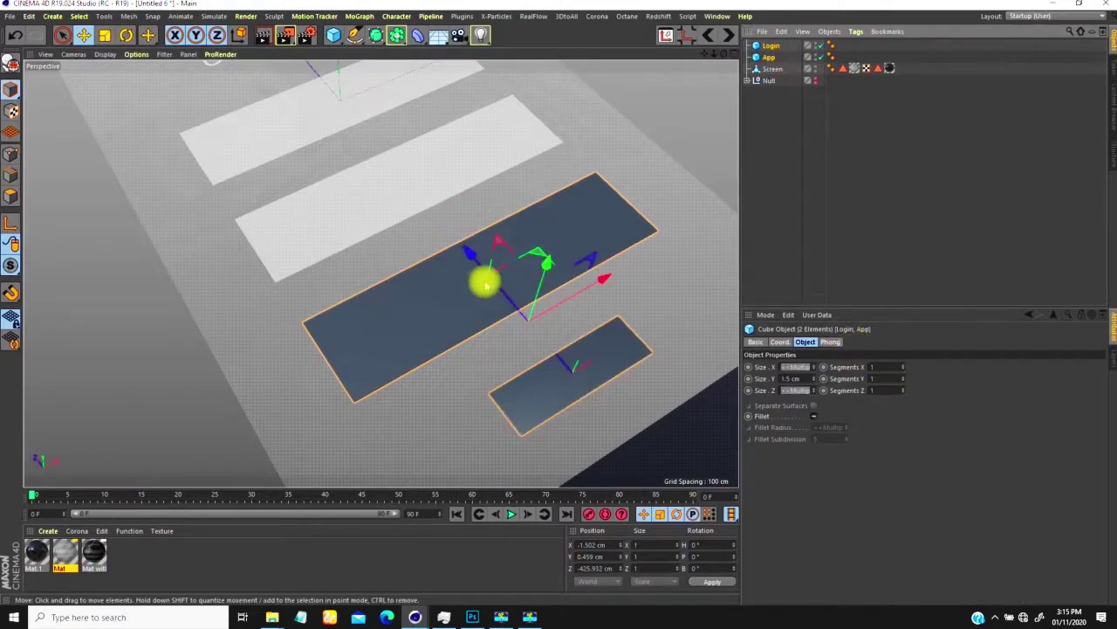
key(n)
key(b)
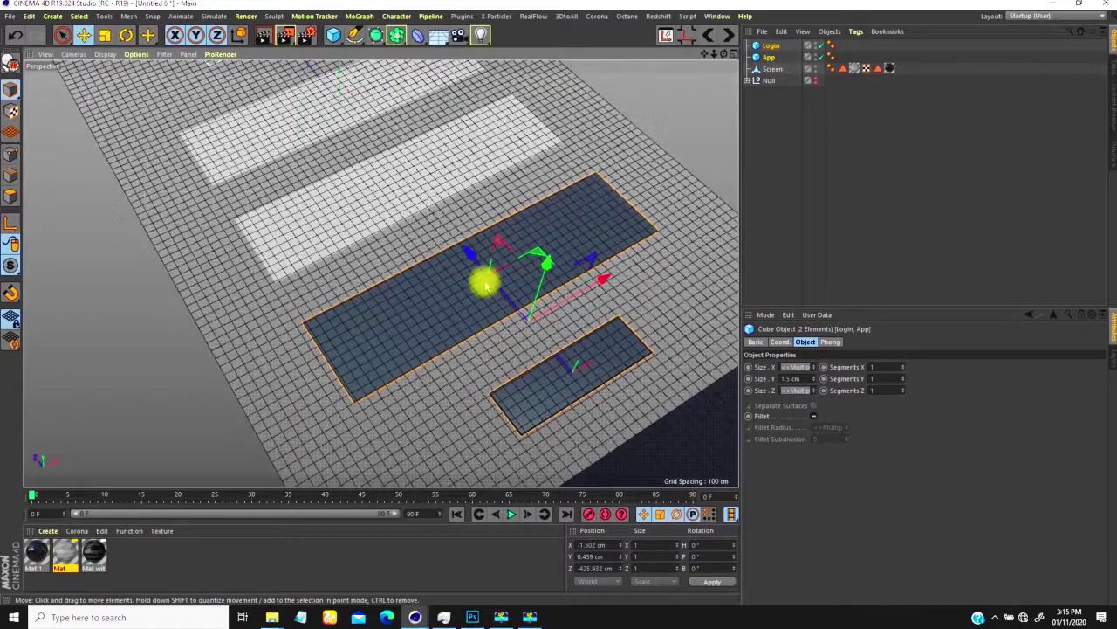
click(814, 68)
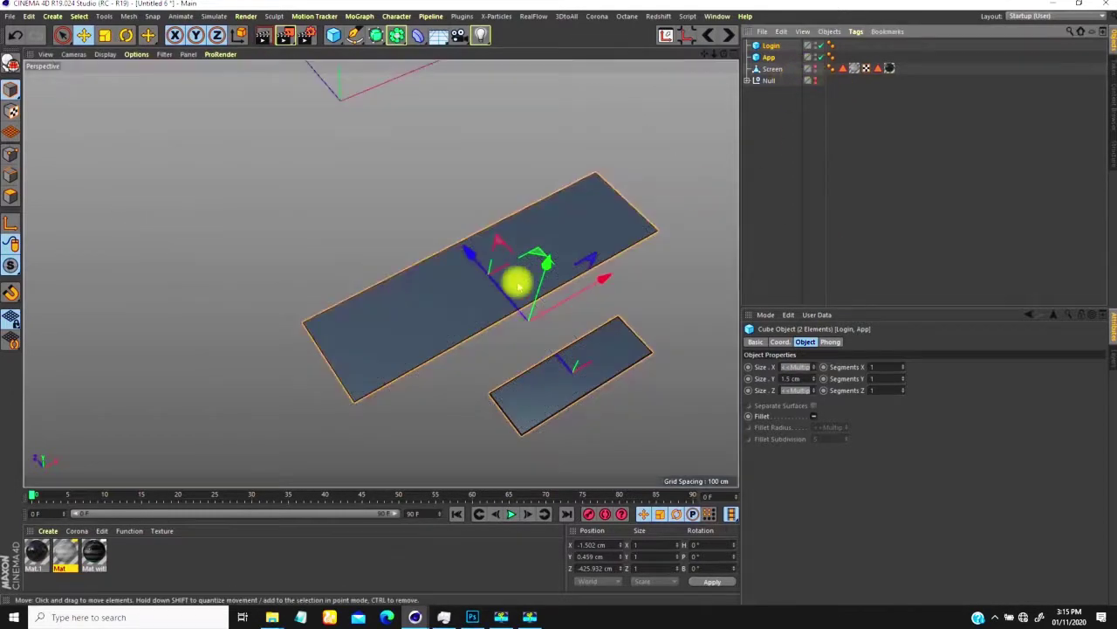
Subdivide both button cubes into 46 segments along X and 20 along Z.
click(902, 365)
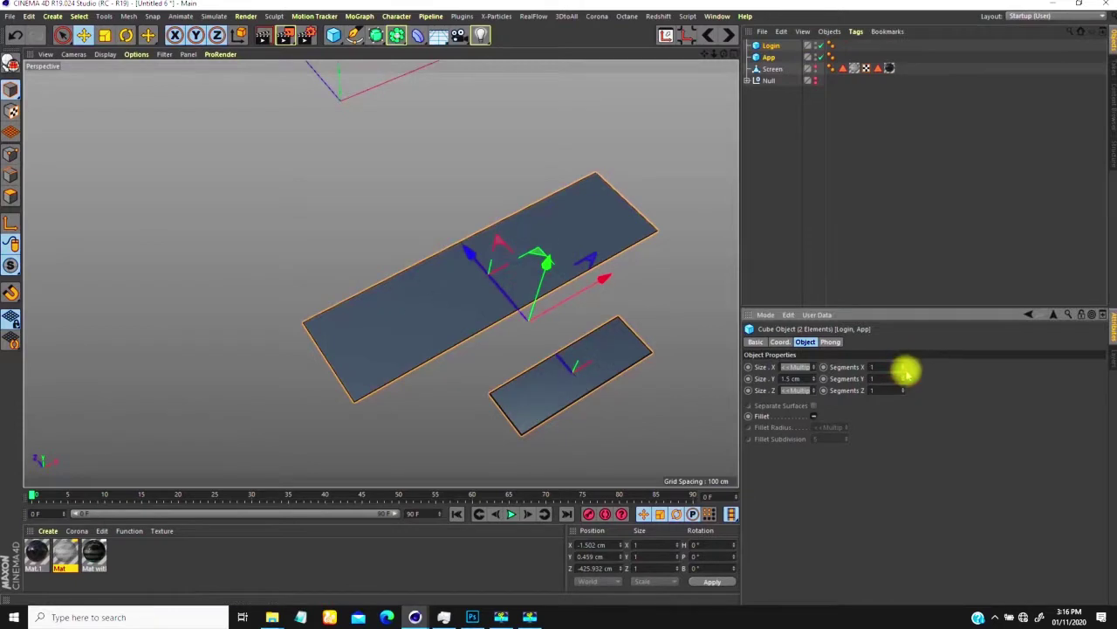
drag(903, 366, 902, 344)
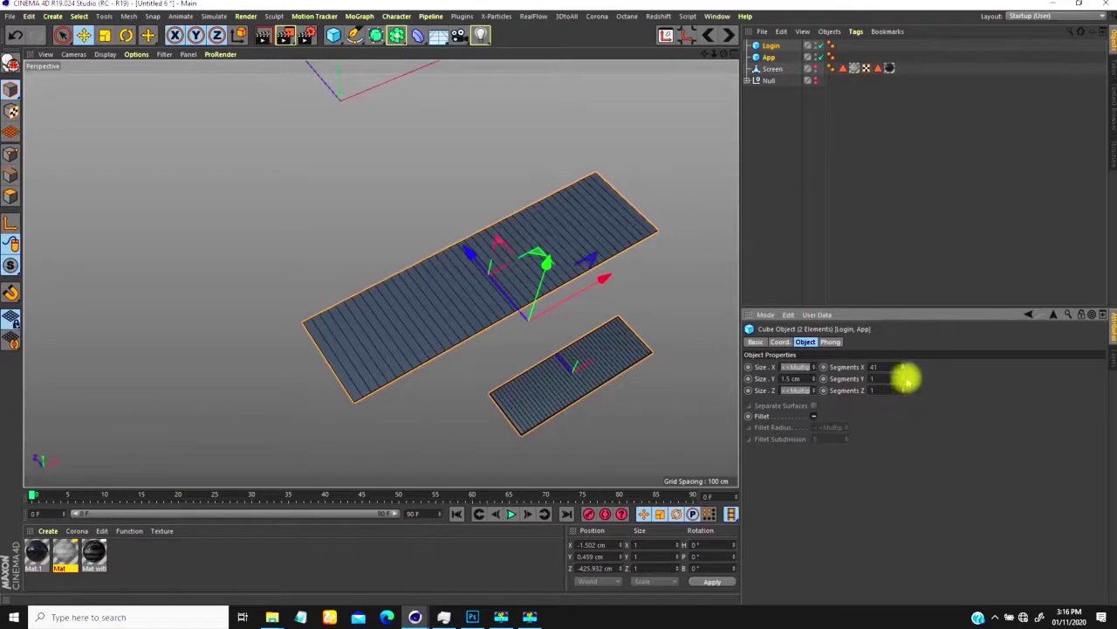
drag(903, 385, 908, 378)
mouse_move(518, 313)
alt+mouse_down()
mouse_move(474, 261)
mouse_move(512, 299)
alt+mouse_up()
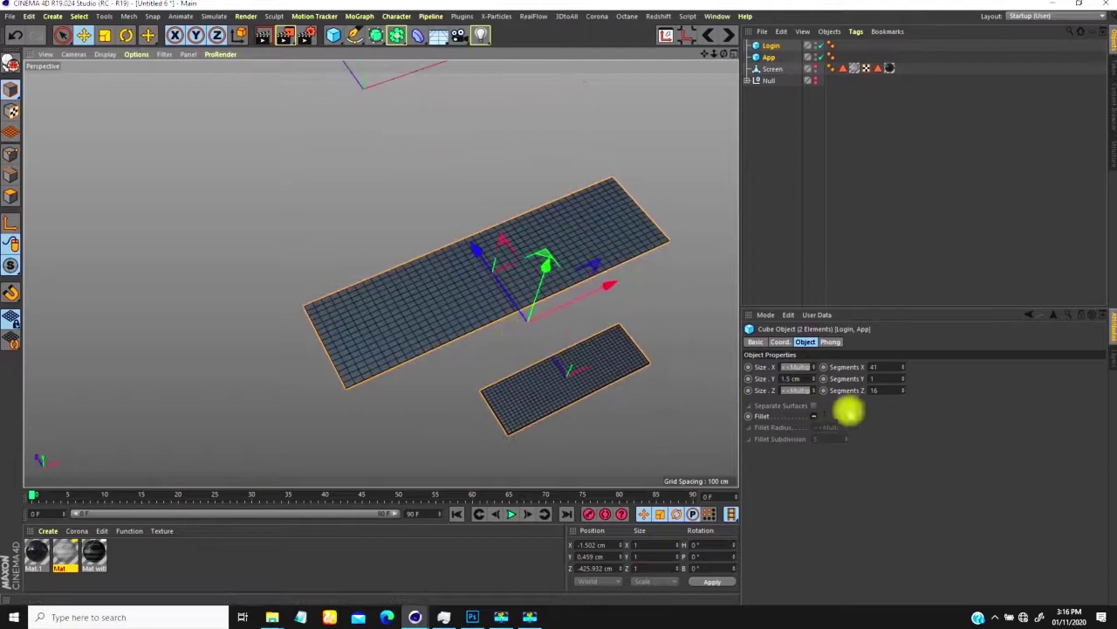
click(882, 390)
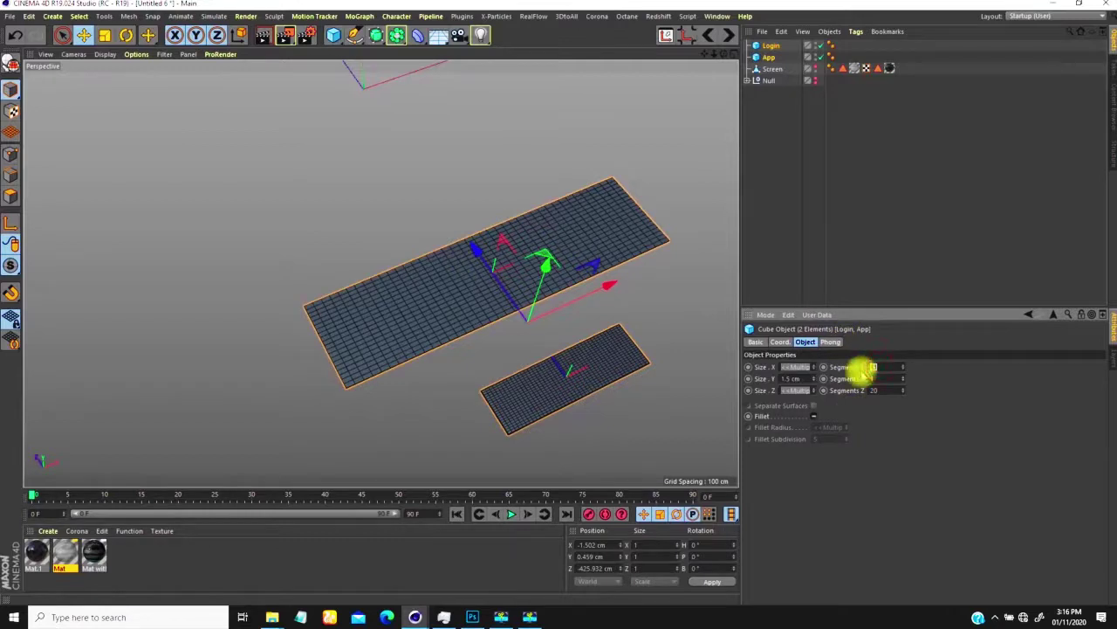
text(40)
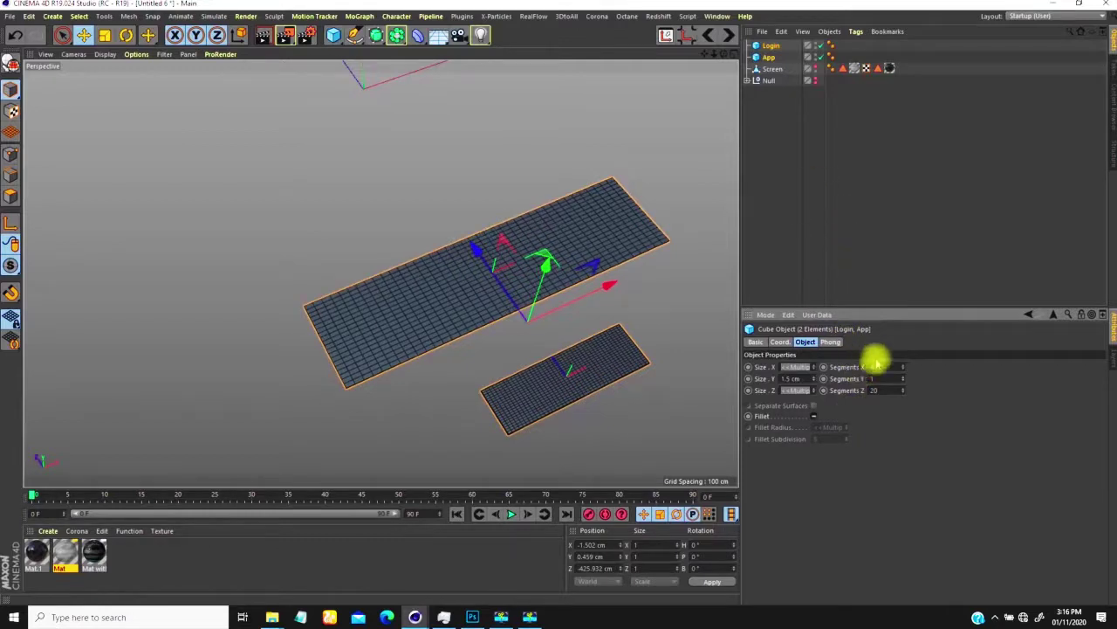
text(6)
key(Return)
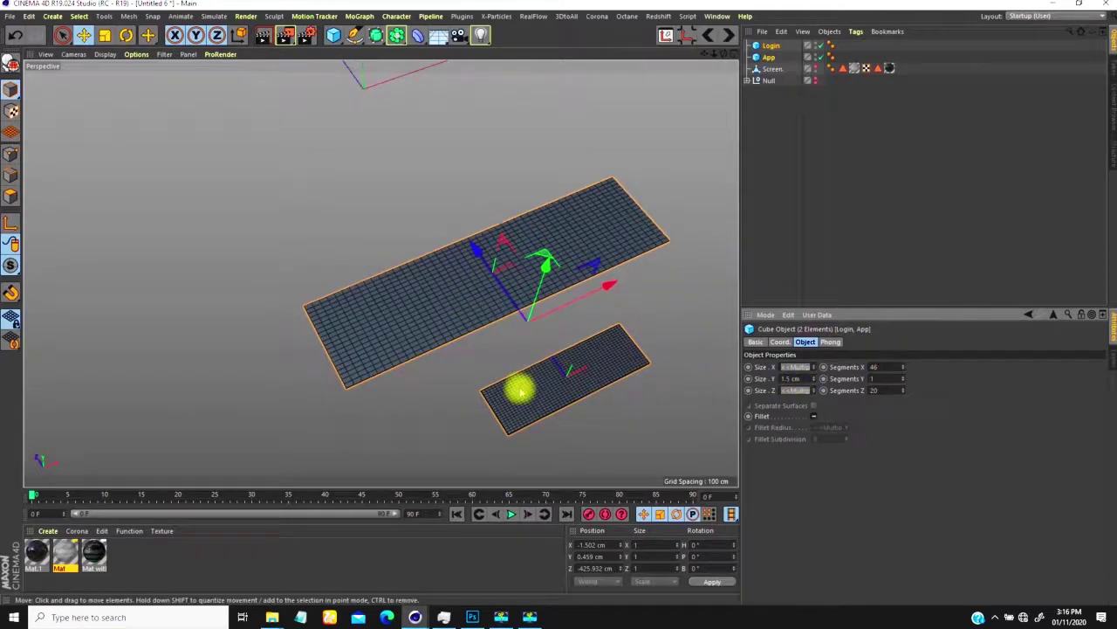
Increase the X segments of both button cubes to 60.
scroll(539, 274, up, 5)
scroll(529, 289, down, 3)
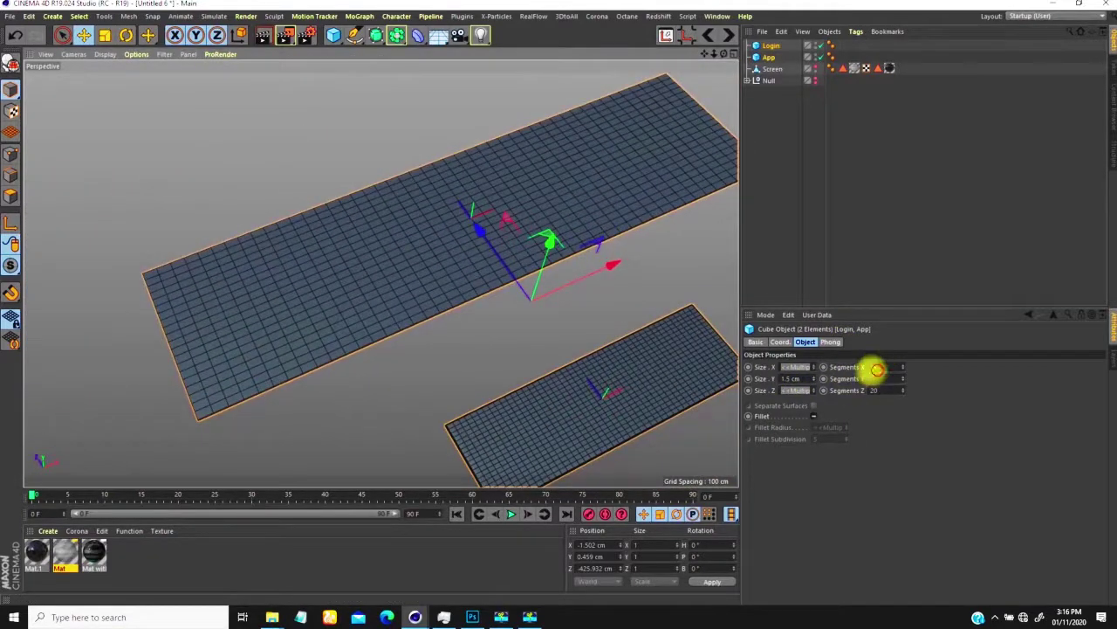
click(876, 367)
text(60)
key(Return)
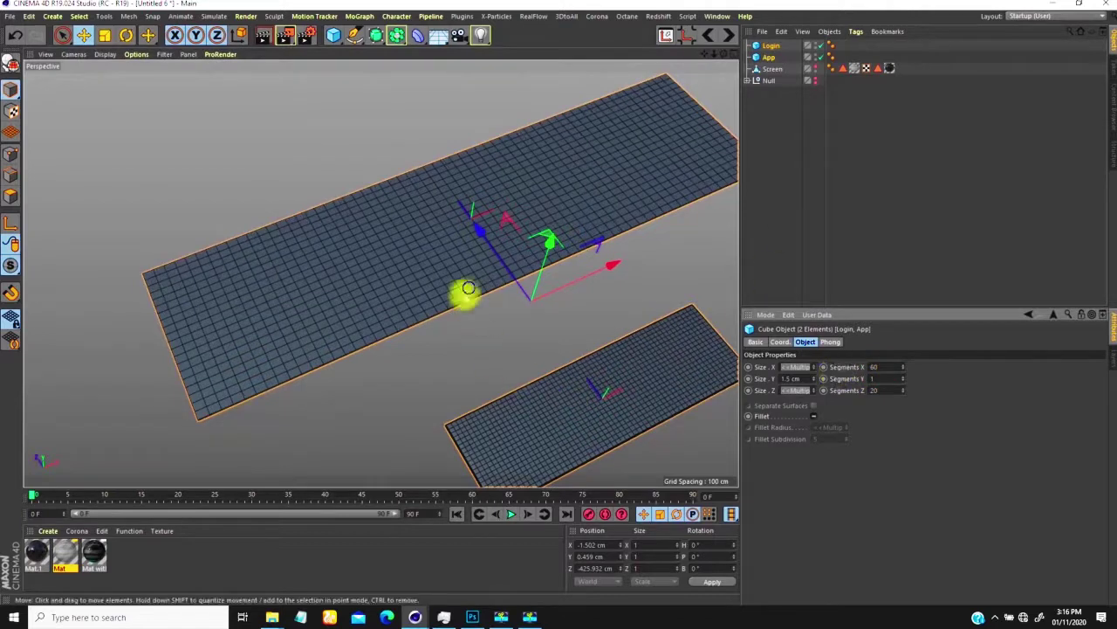
scroll(466, 287, down, 5)
scroll(432, 314, down, 3)
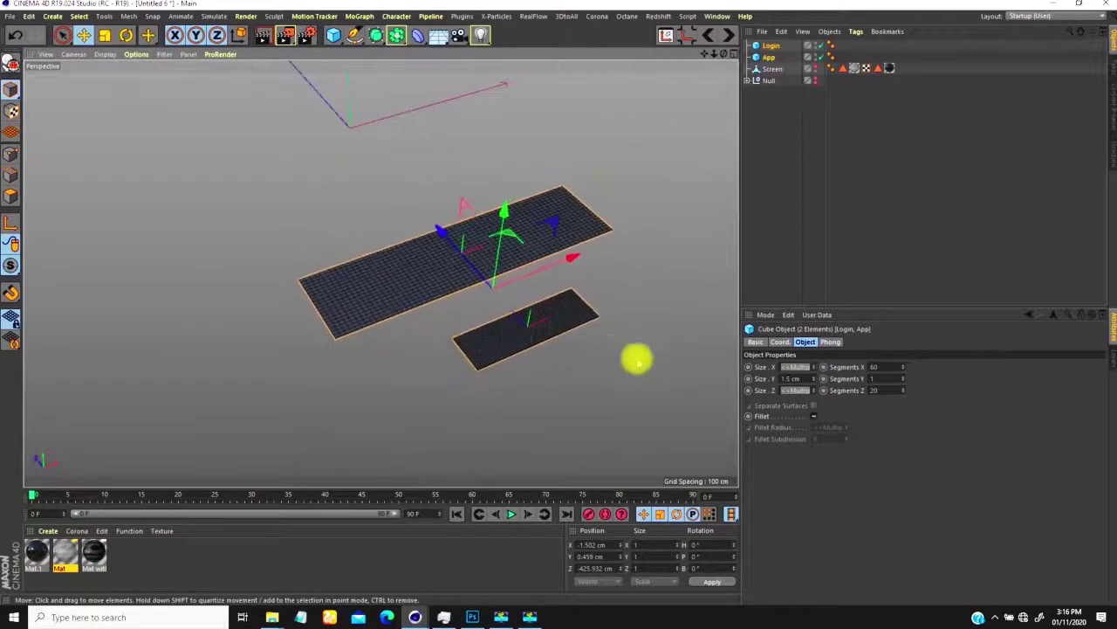
Reduce the App cube's subdivision to 30 segments along X and 15 along Z.
click(769, 57)
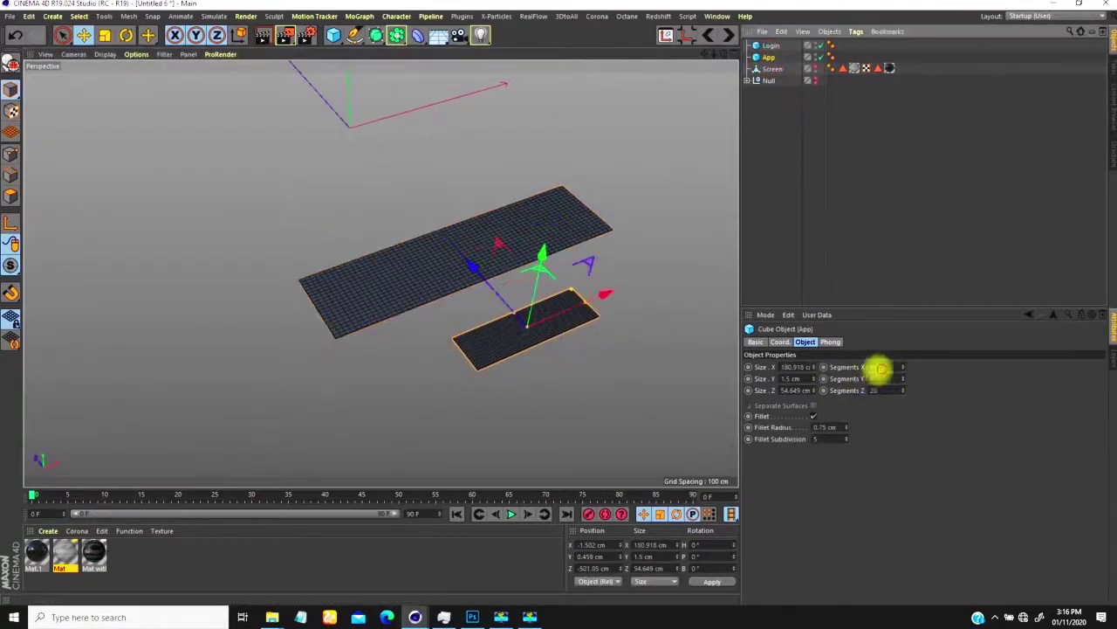
click(876, 367)
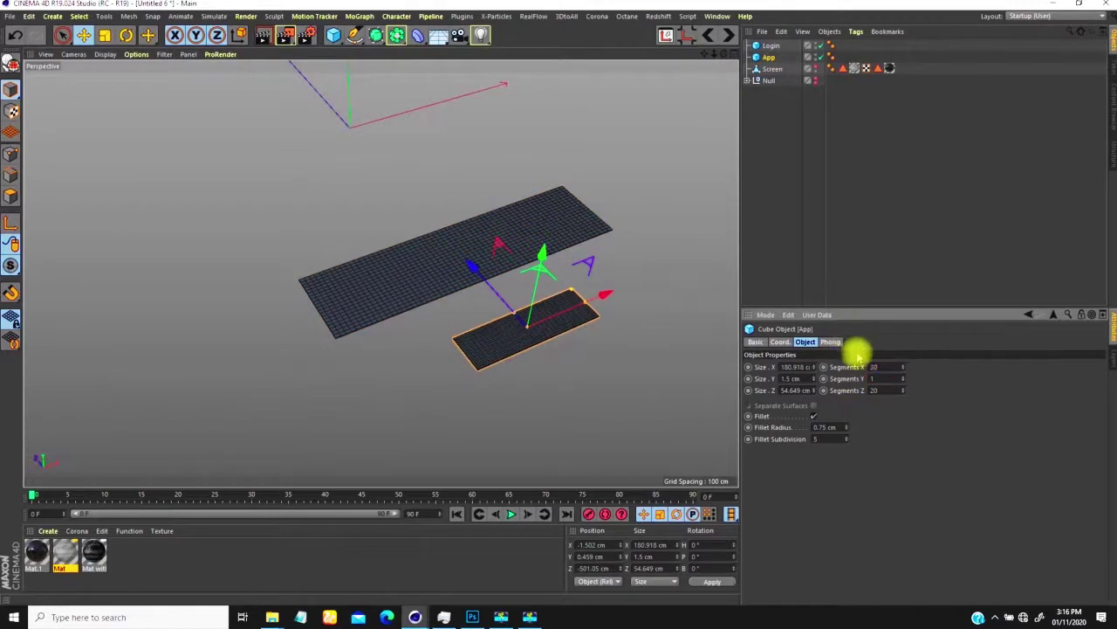
alt+drag(611, 332, 484, 295)
scroll(484, 295, down, 3)
Show the Screen object again and switch the viewport back to Gouraud shading without lines.
click(815, 67)
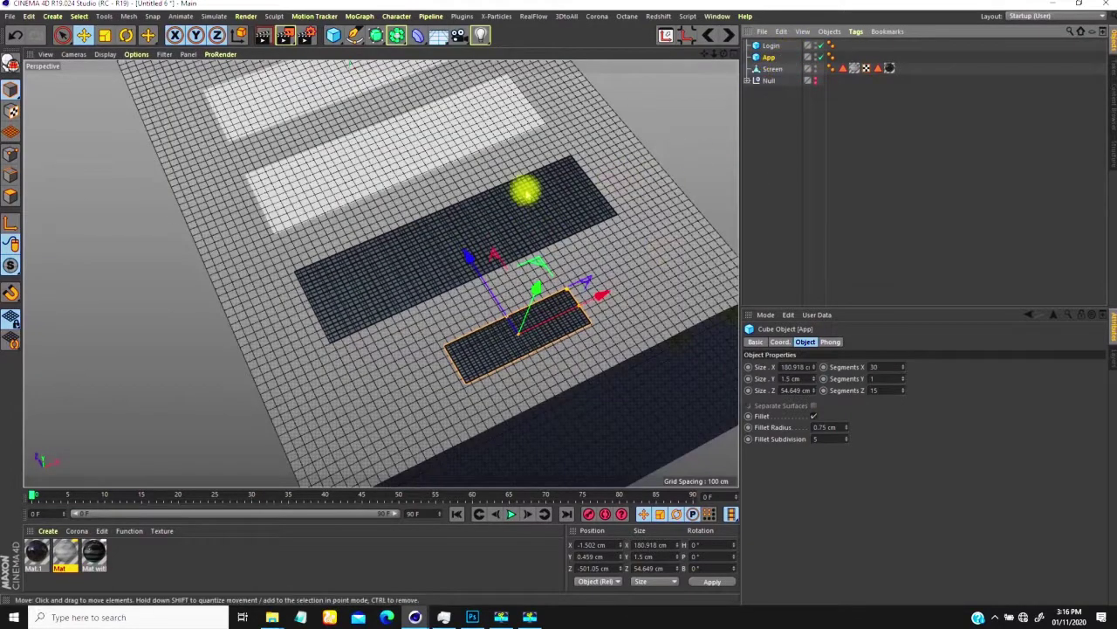
key(n)
key(a)
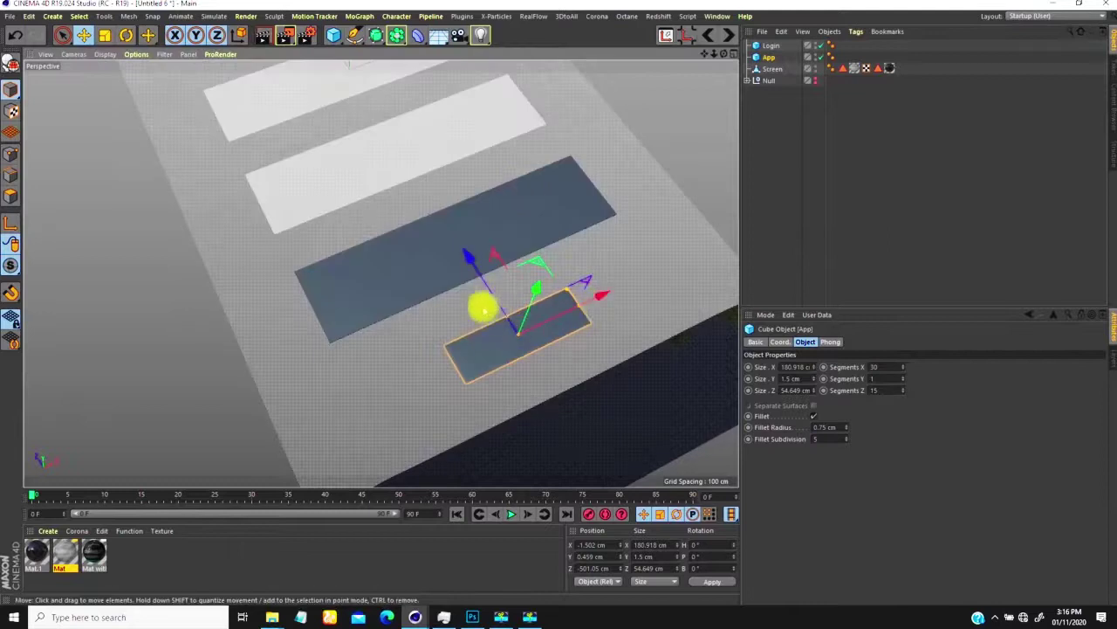
Switch the viewport to the Top view and apply the Mat with Button material to the Login and App cubes.
click(74, 54)
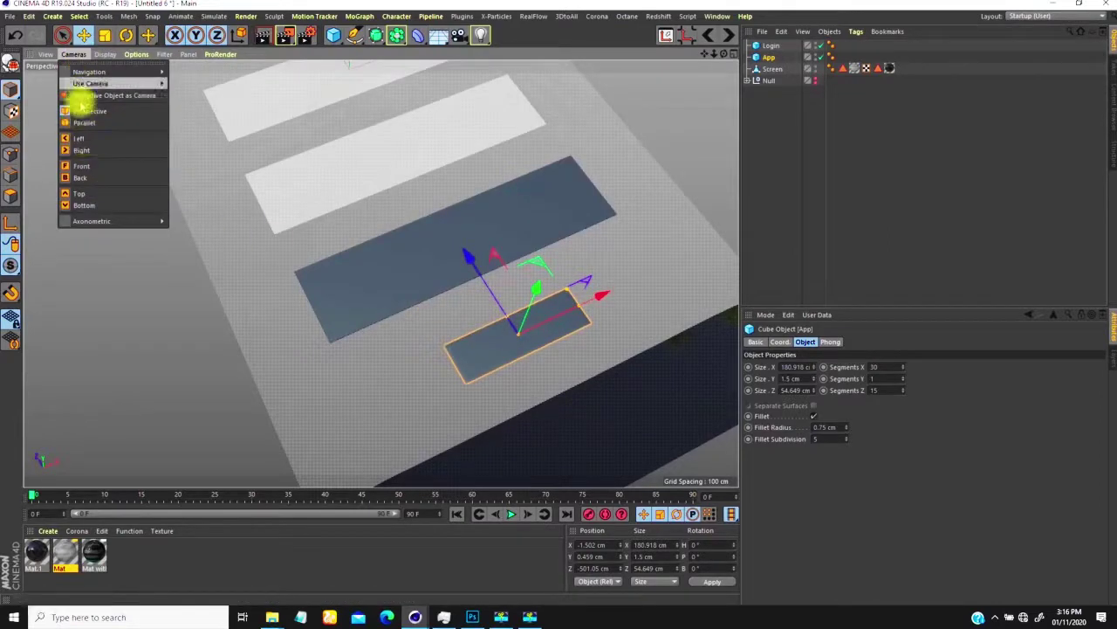
click(79, 192)
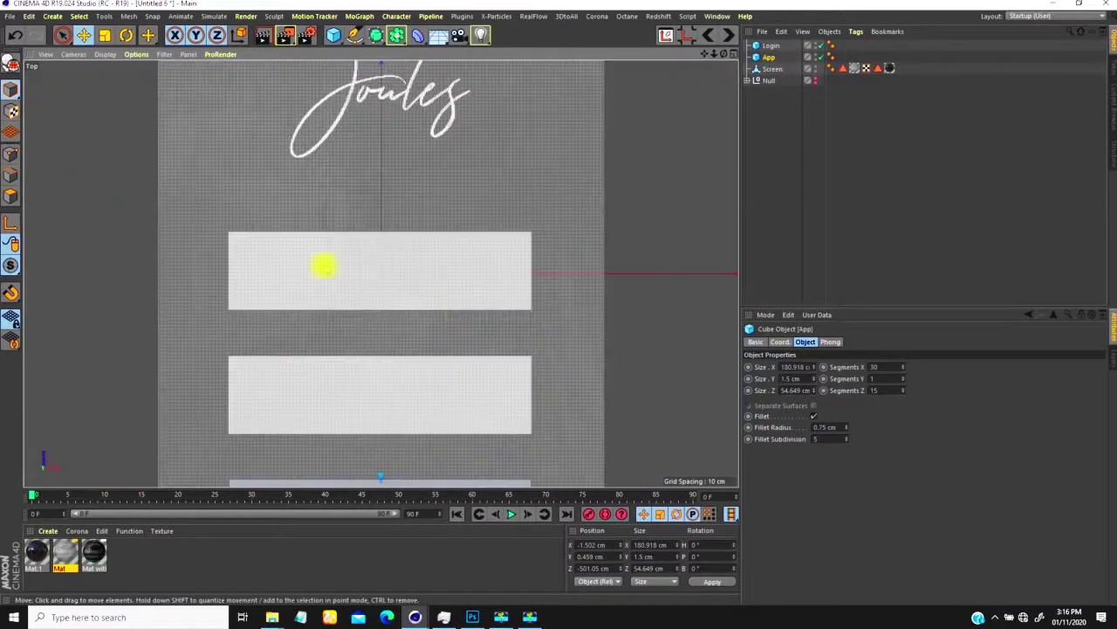
scroll(443, 259, down, 5)
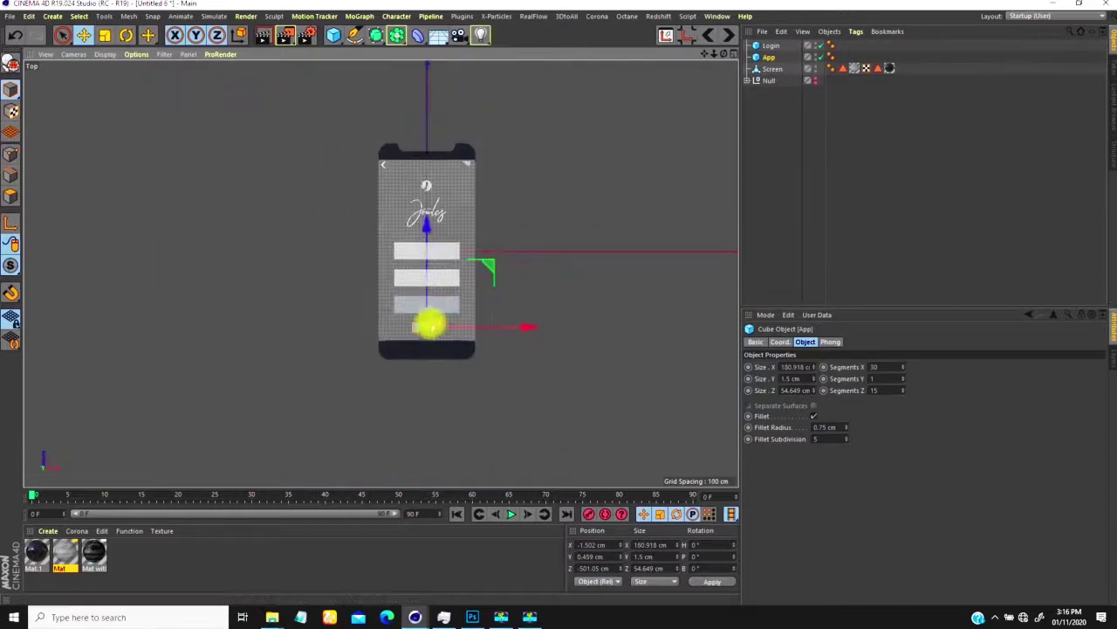
scroll(437, 314, up, 3)
scroll(432, 275, down, 2)
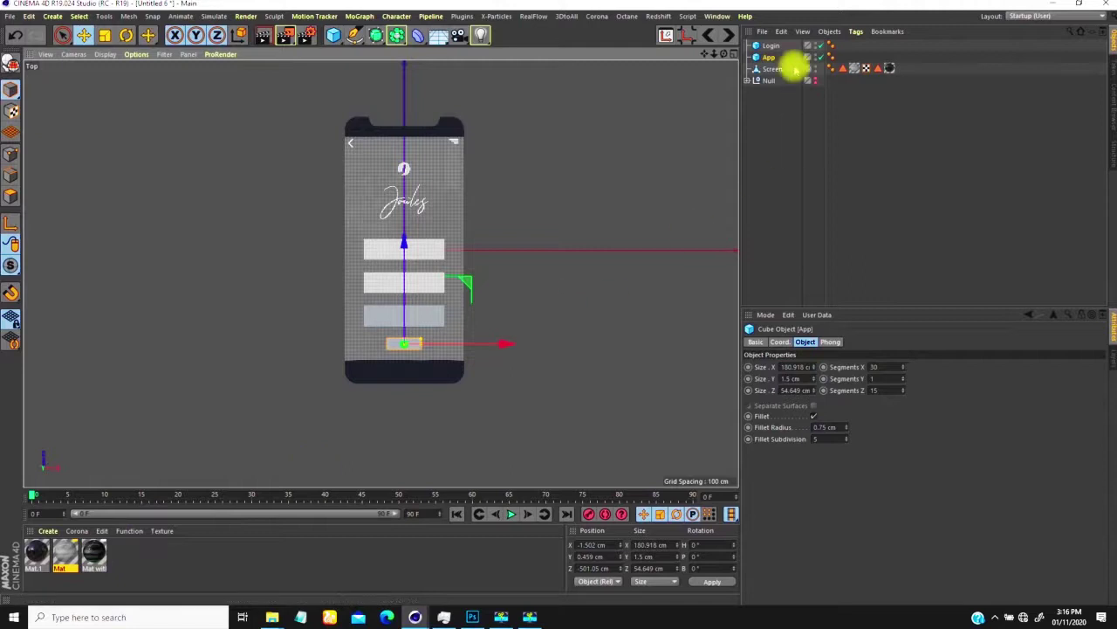
click(772, 46)
ctrl+click(769, 57)
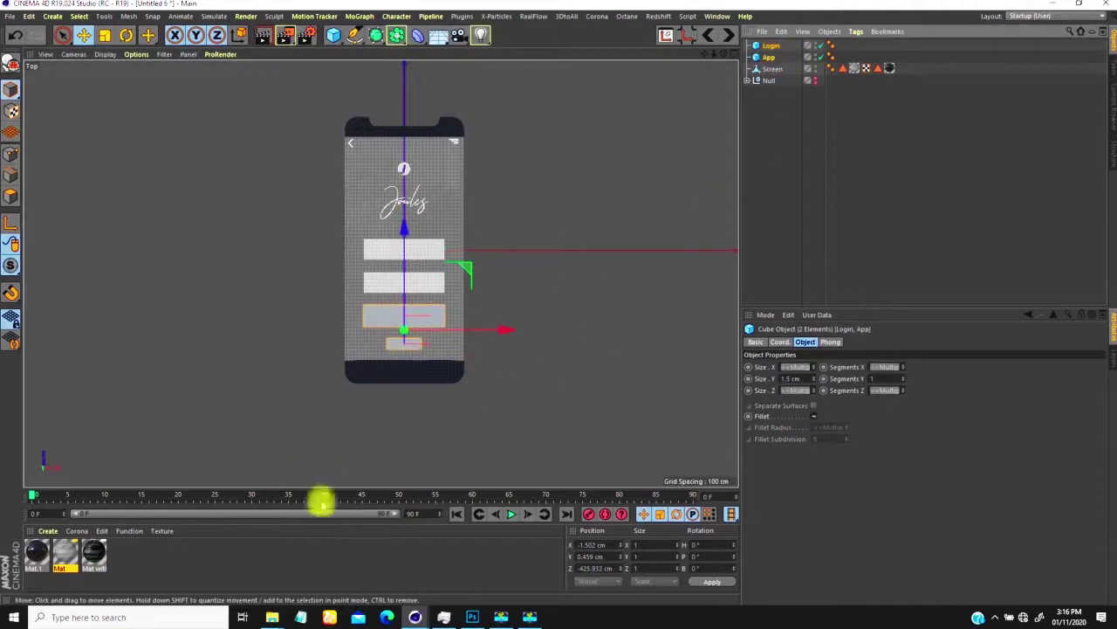
right_click(93, 552)
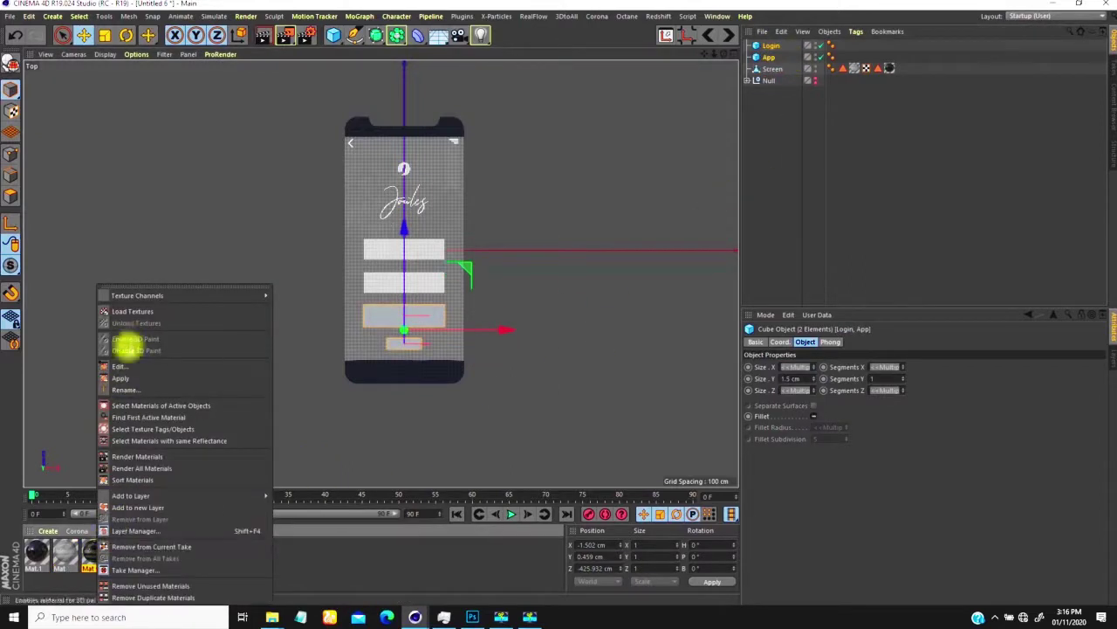
click(120, 378)
click(763, 125)
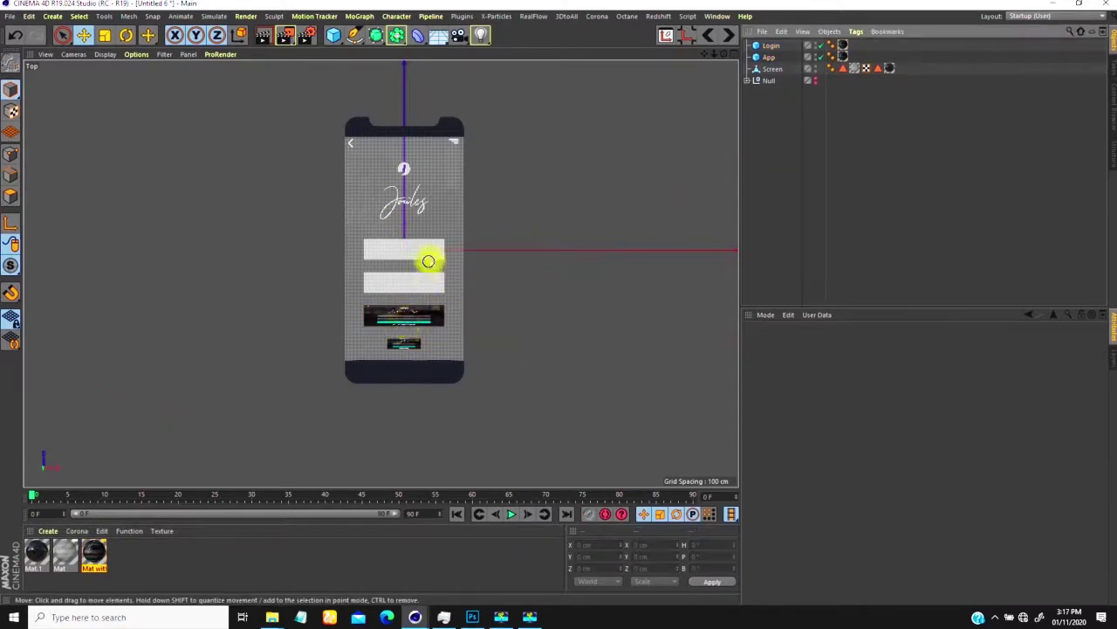
Fit the Login cube's texture to a region spanning the whole phone screen area.
scroll(426, 269, up, 3)
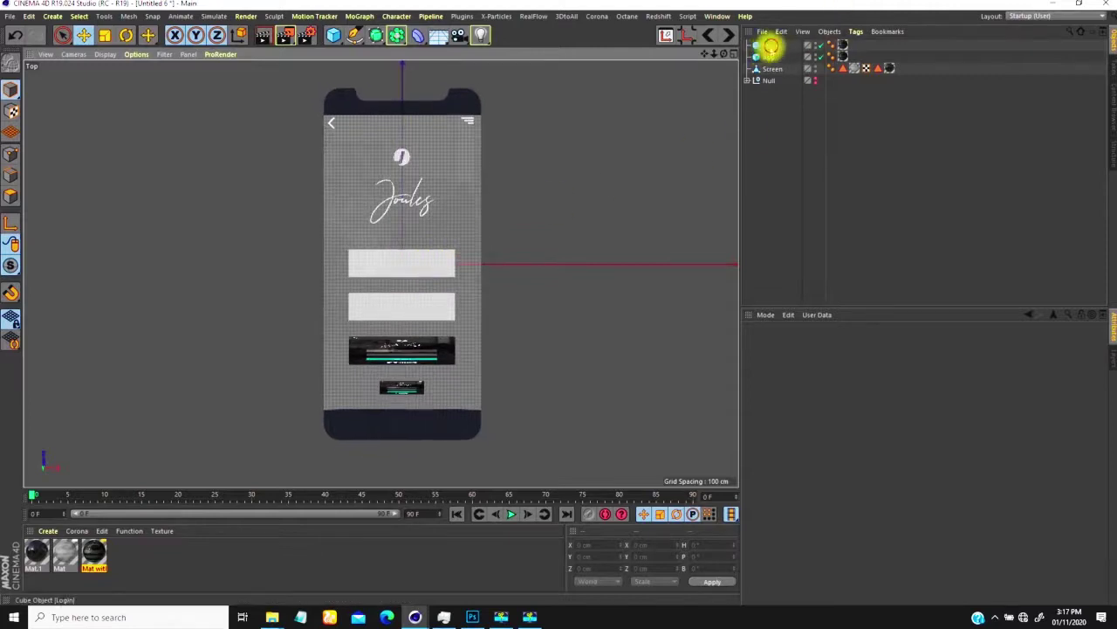
click(771, 46)
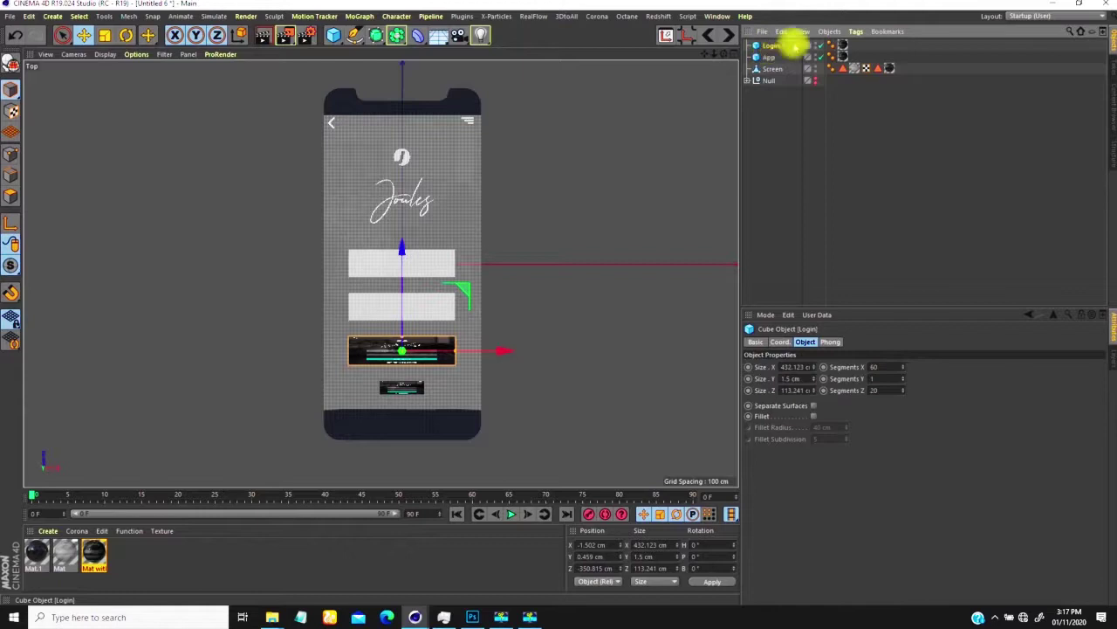
right_click(842, 46)
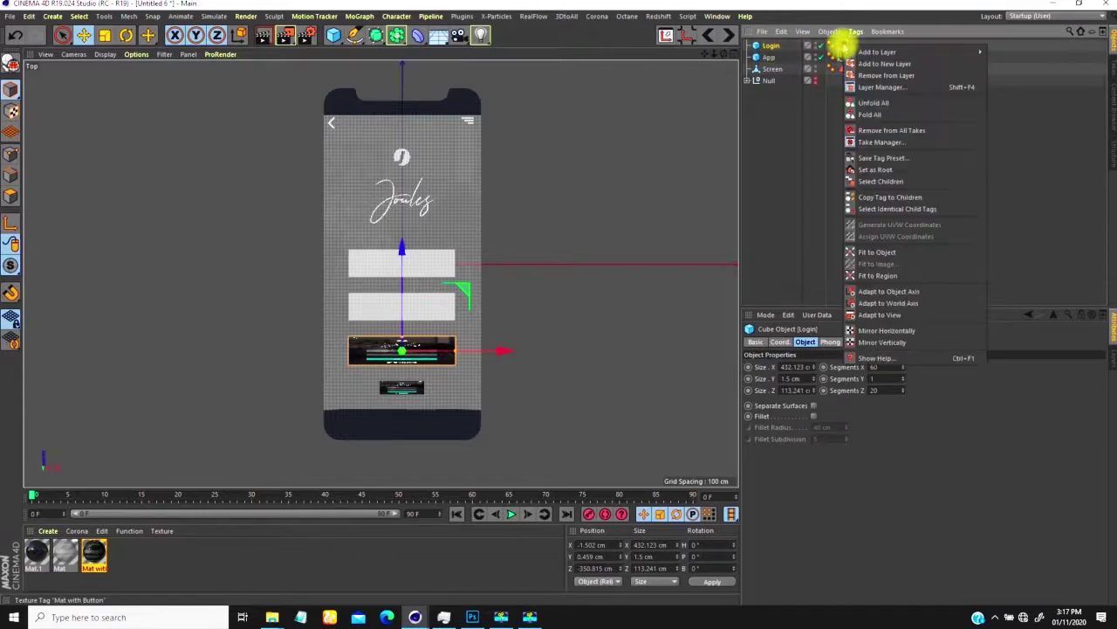
click(862, 274)
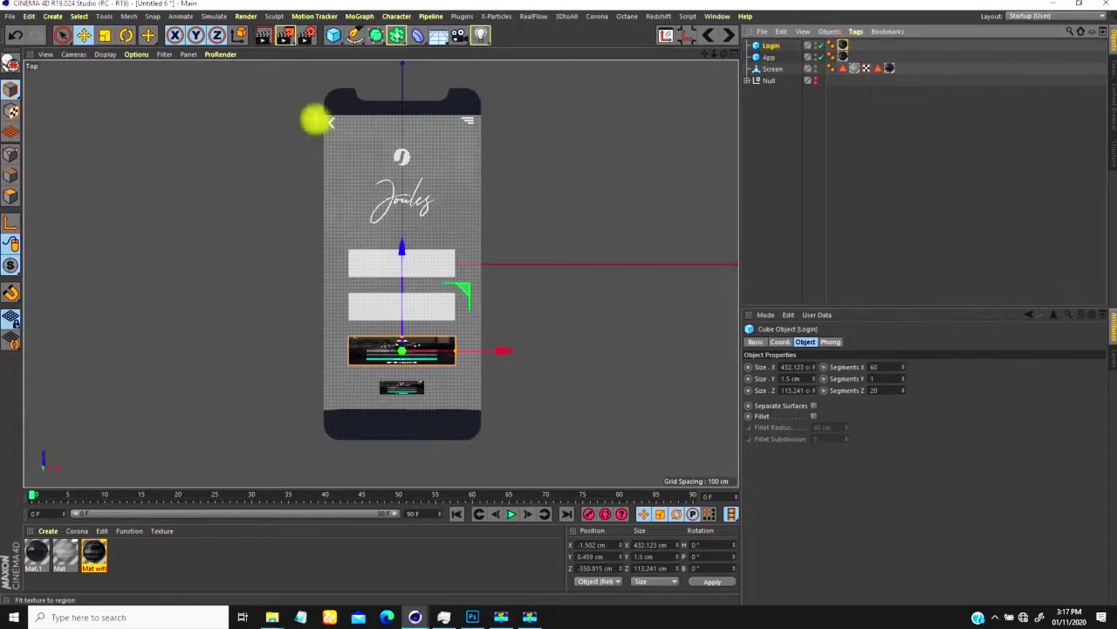
drag(323, 116, 479, 411)
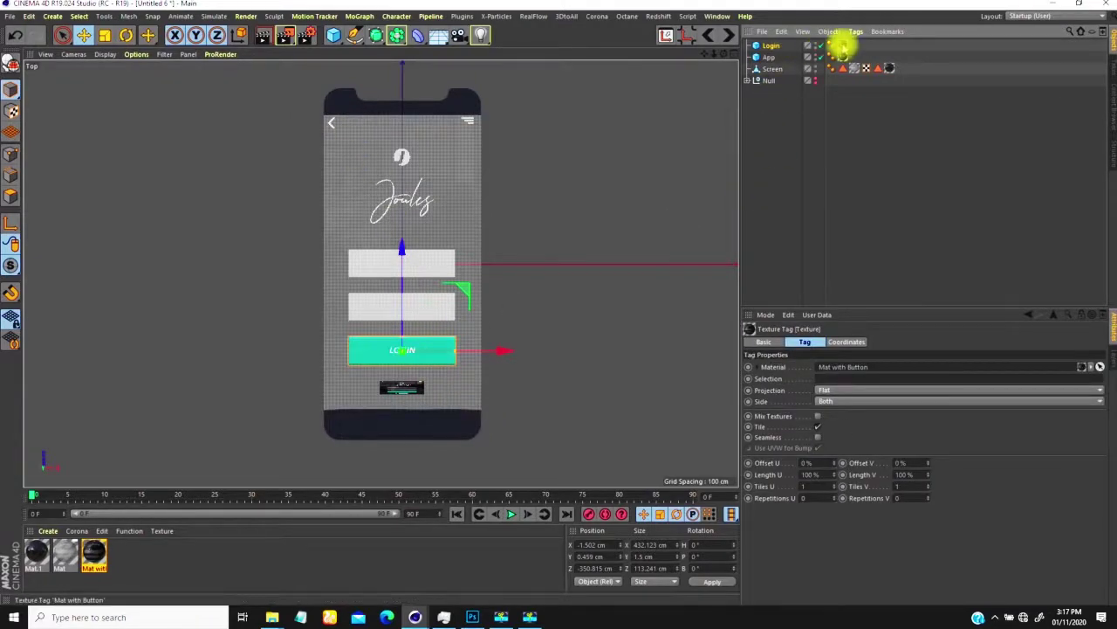
Convert the Login and App cubes to editable polygon objects.
right_click(841, 45)
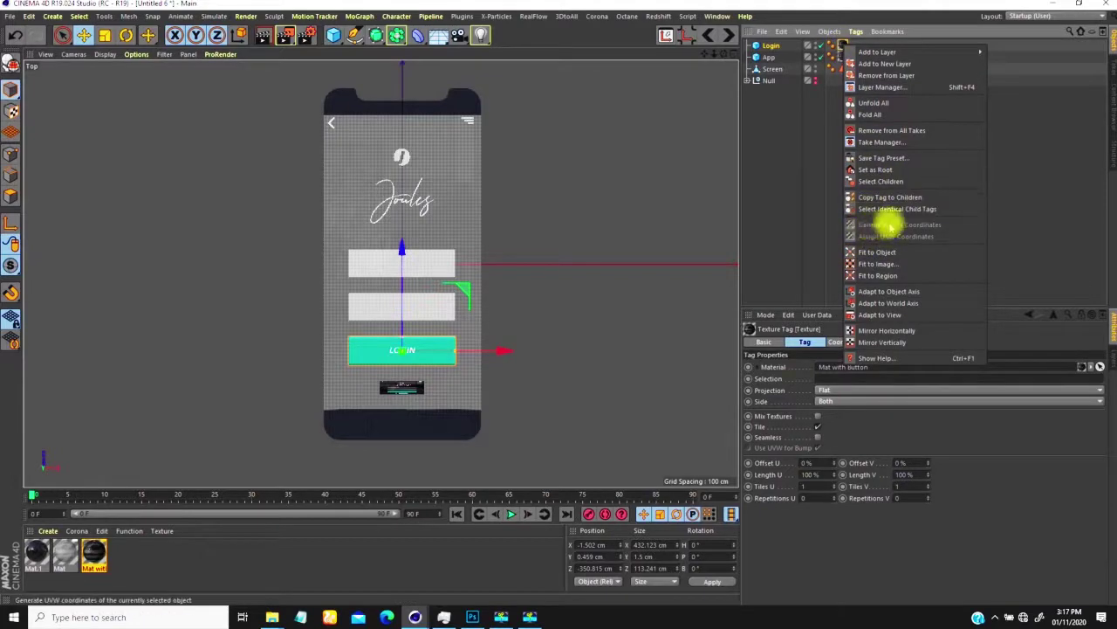
click(790, 217)
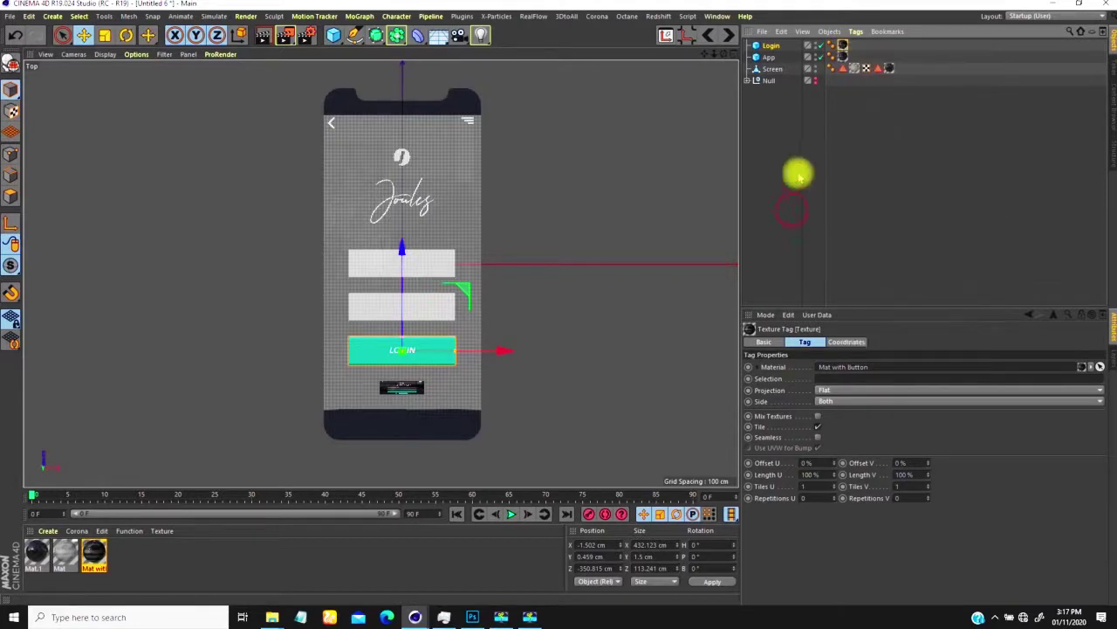
click(771, 47)
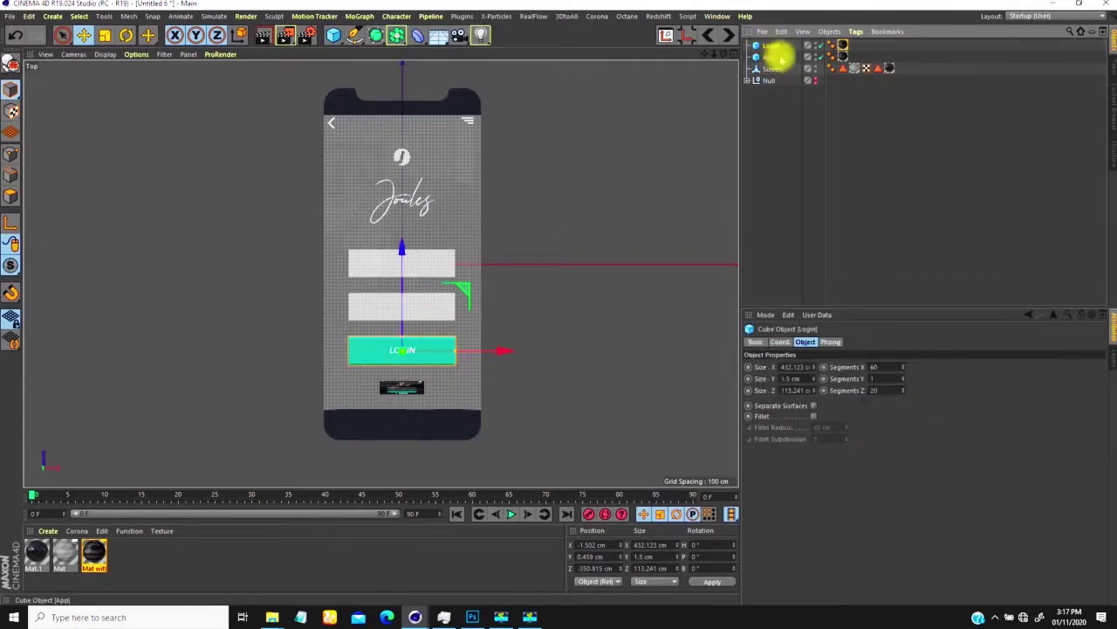
key(c)
click(767, 55)
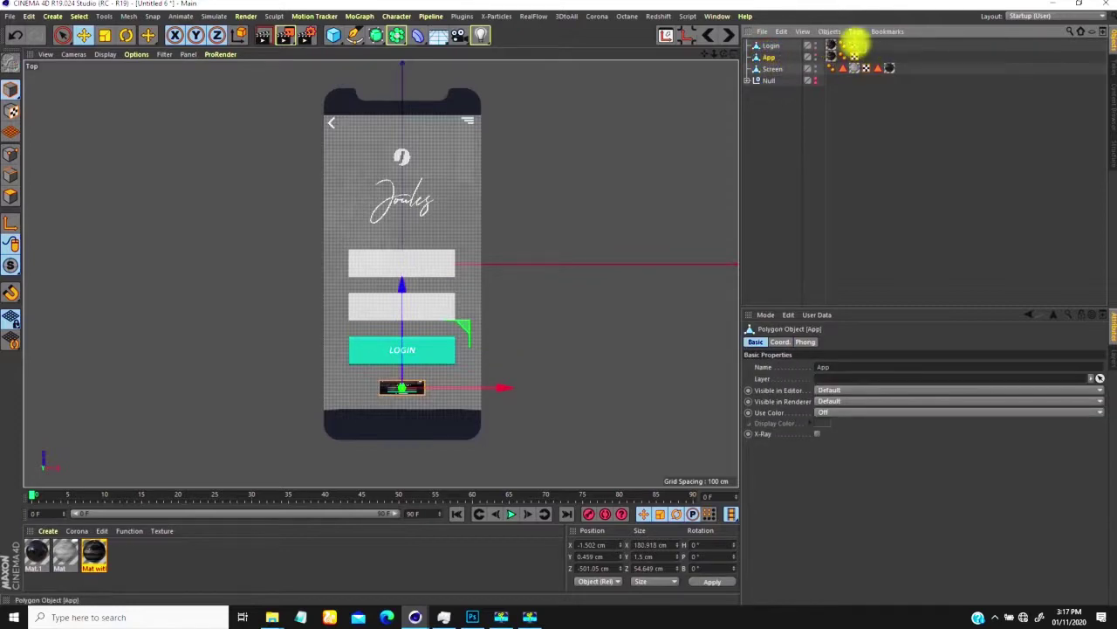
Delete the UVW tags of both buttons and generate new UVW coordinates from the Login button's texture.
click(855, 45)
key(Delete)
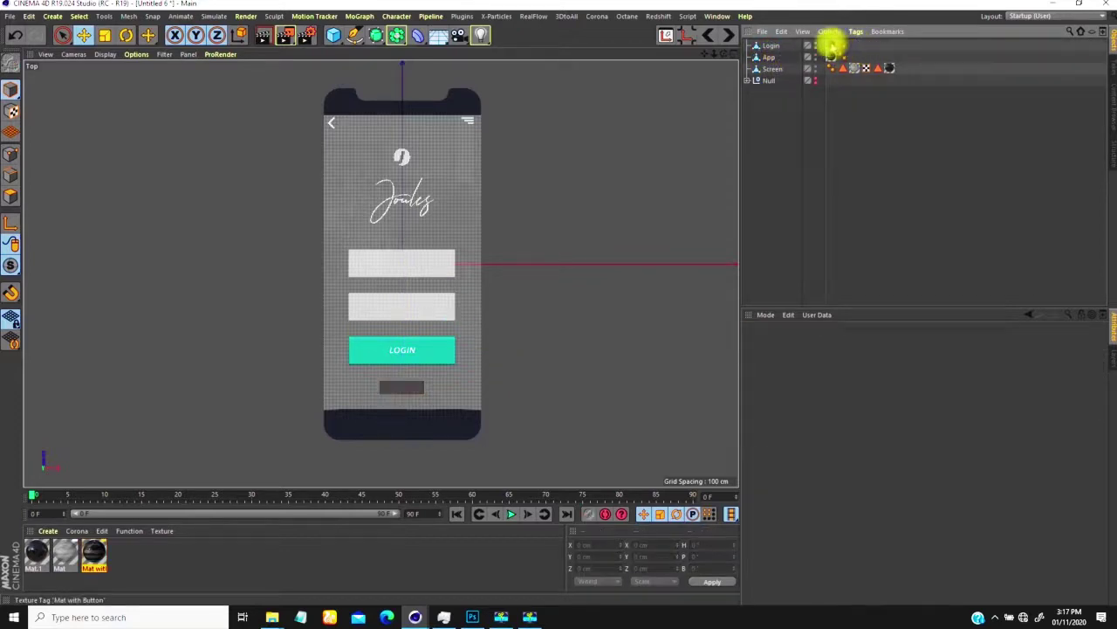
right_click(831, 46)
click(858, 223)
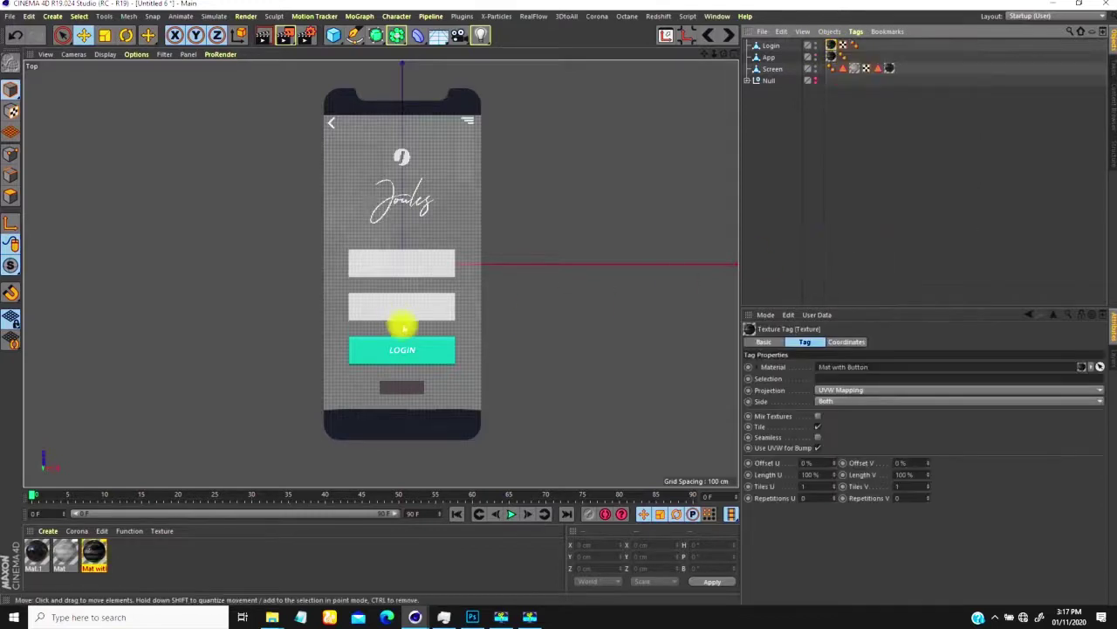
Fit the App button's texture to a region spanning the phone screen area and generate its UVW coordinates.
click(832, 55)
click(832, 56)
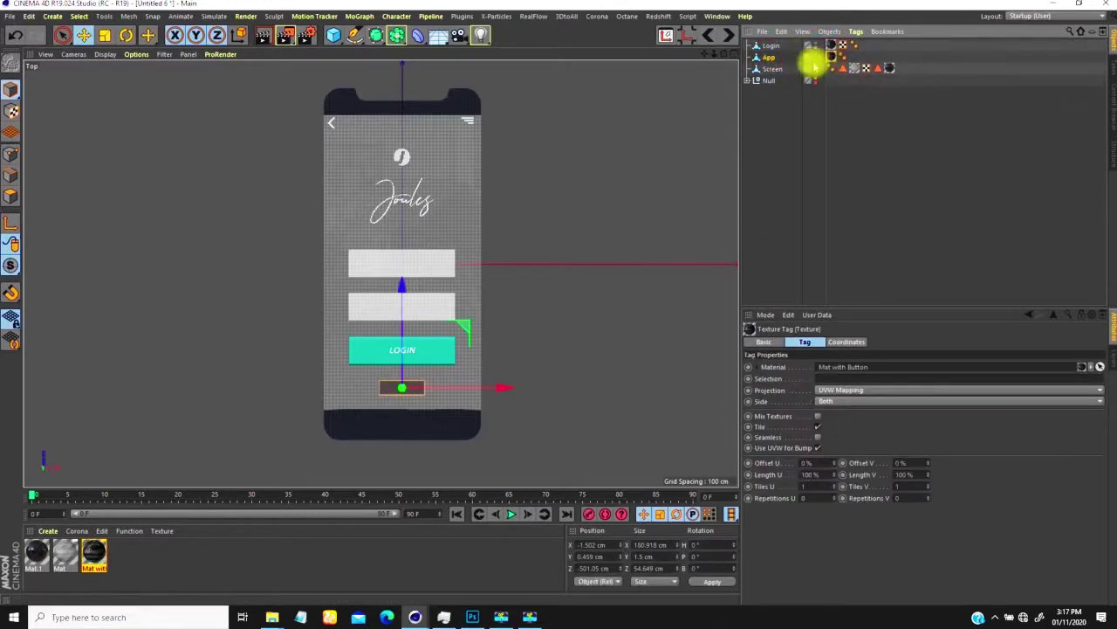
right_click(832, 57)
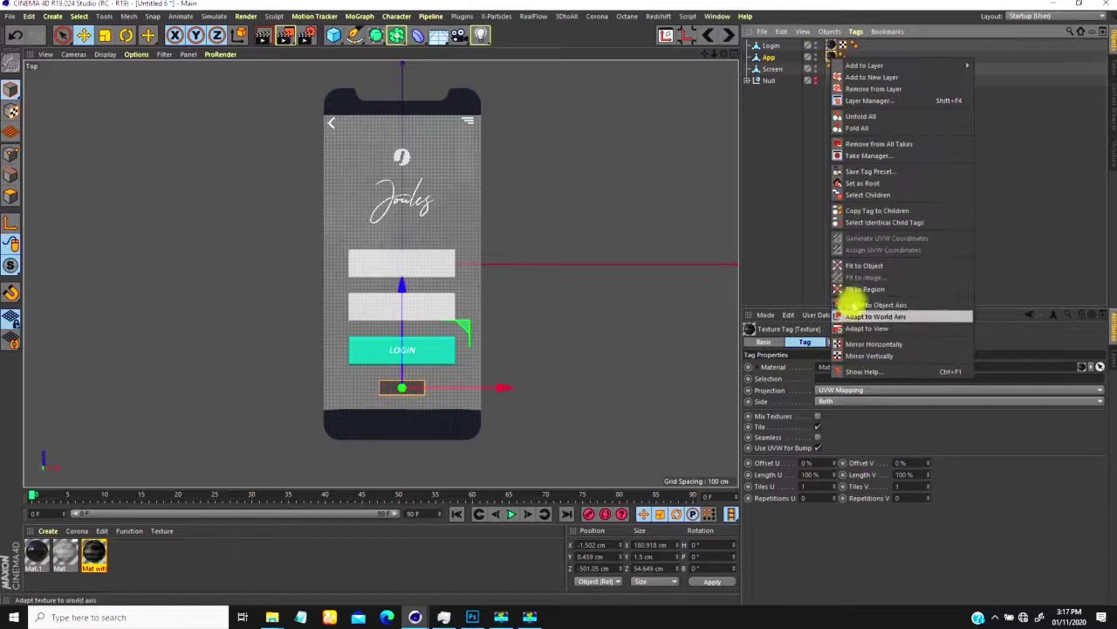
click(864, 288)
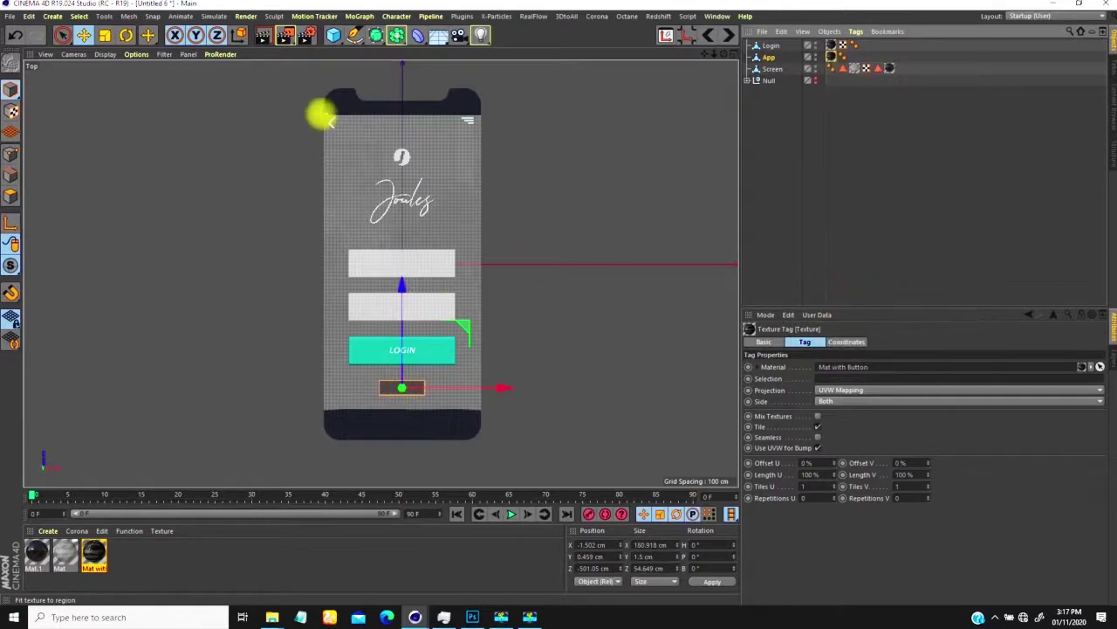
drag(322, 114, 483, 409)
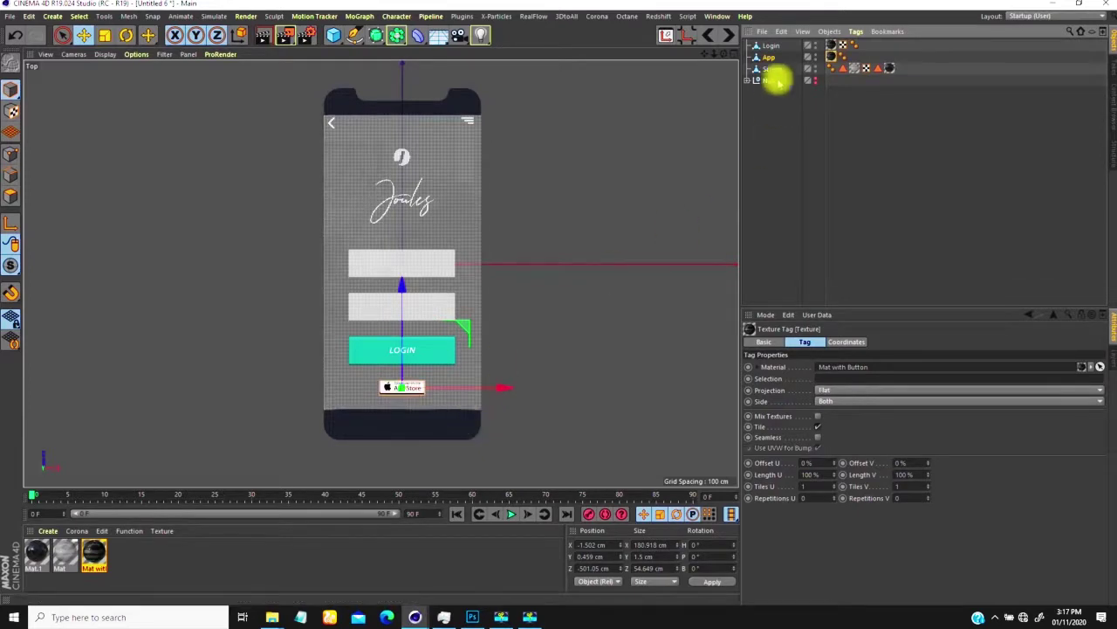
right_click(830, 55)
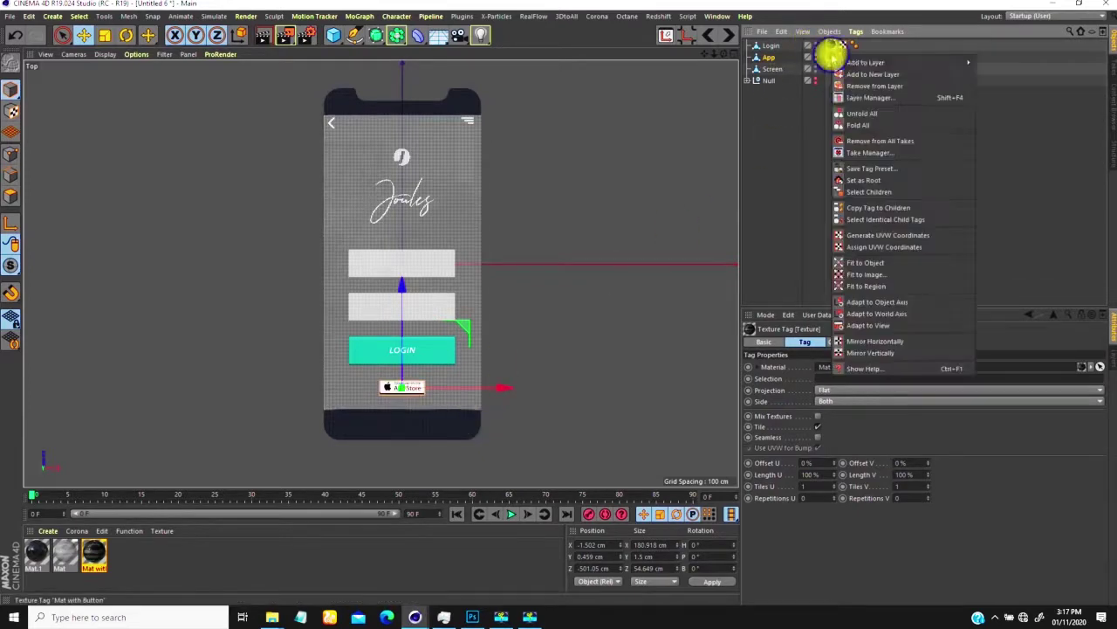
click(860, 243)
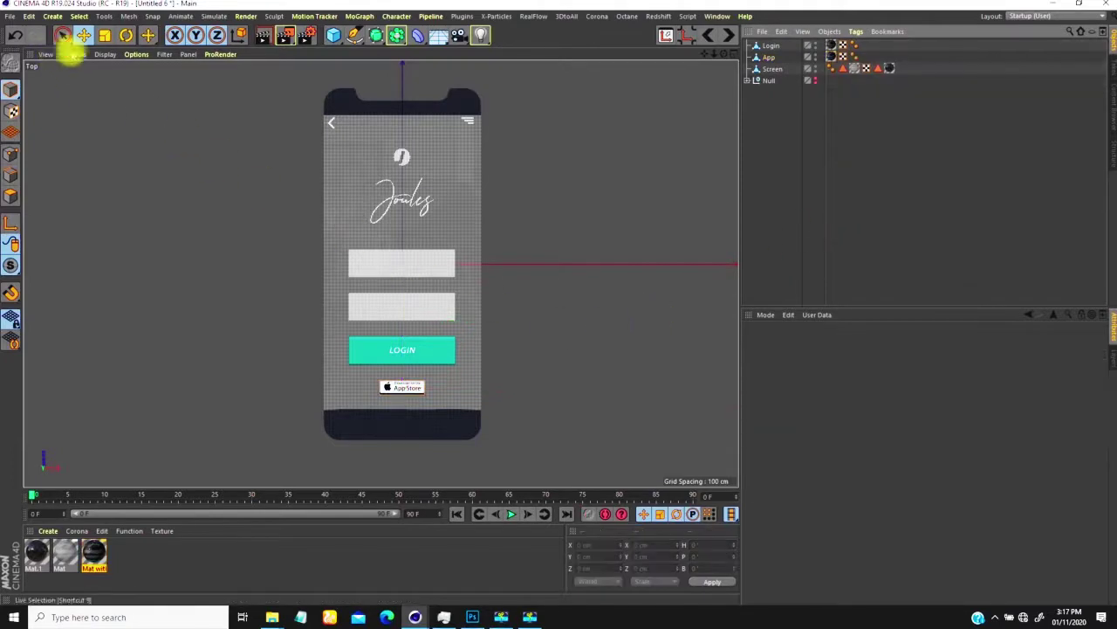
Return to the Perspective view and examine how the texture sits on the Login and App Store buttons.
click(74, 54)
click(88, 112)
alt+drag(335, 305, 471, 347)
alt+right_drag(346, 364, 384, 252)
alt+drag(381, 272, 451, 285)
mouse_move(398, 324)
alt+right_down()
mouse_move(408, 260)
mouse_move(393, 322)
alt+right_up()
alt+drag(394, 322, 376, 341)
alt+right_drag(371, 338, 376, 295)
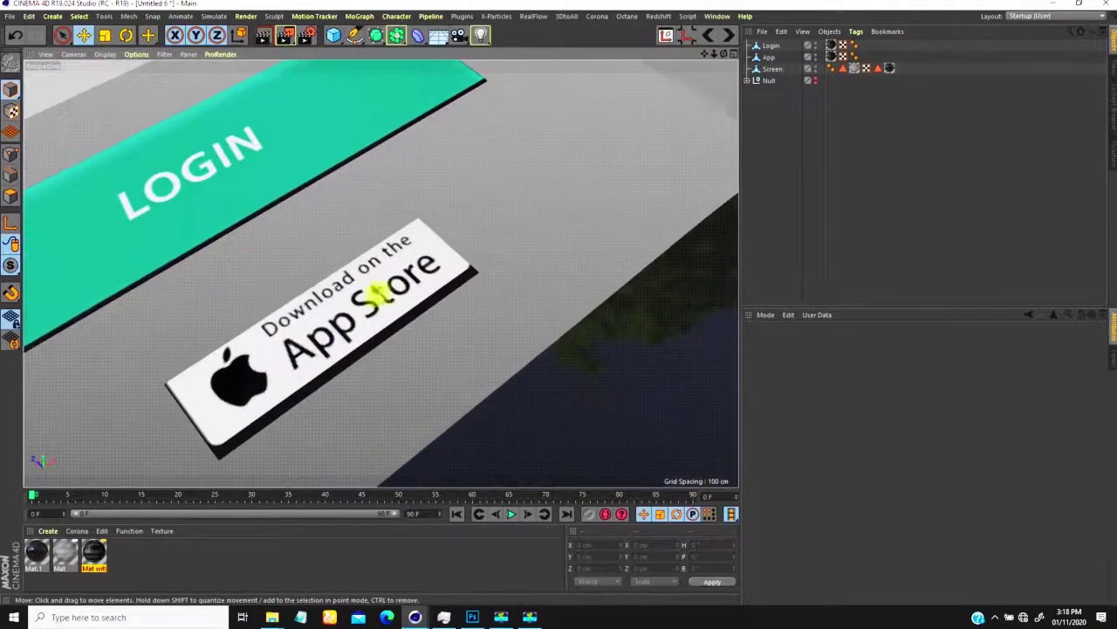
Set the App button's texture offset to 0.5% in V and 0.1% in U.
click(830, 57)
alt+middle_drag(341, 346, 483, 247)
alt+drag(482, 248, 395, 371)
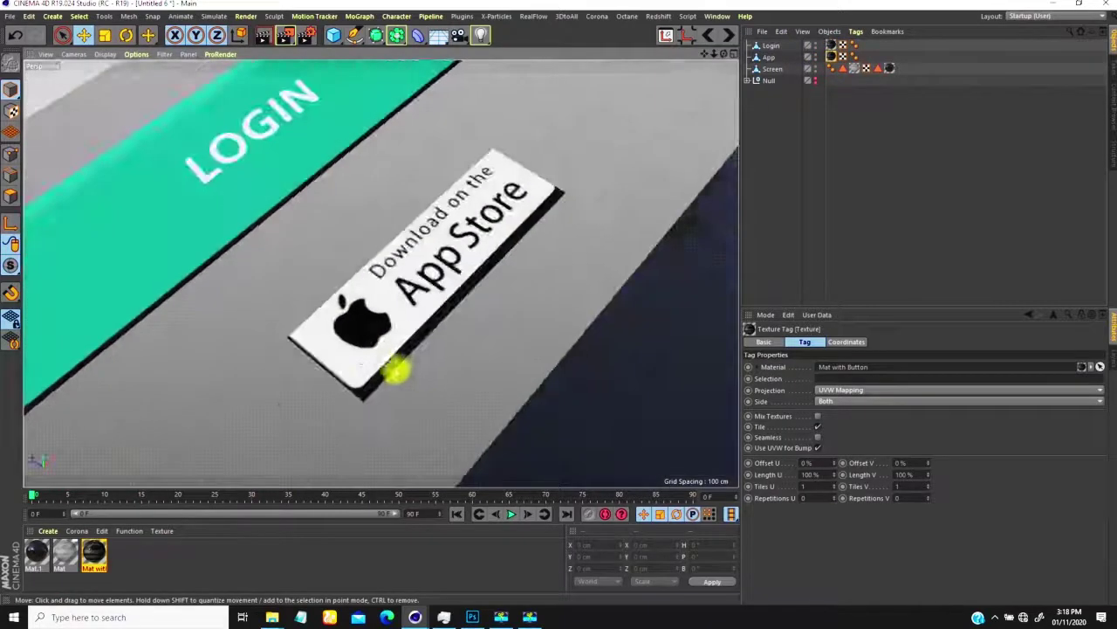
scroll(395, 371, up, 2)
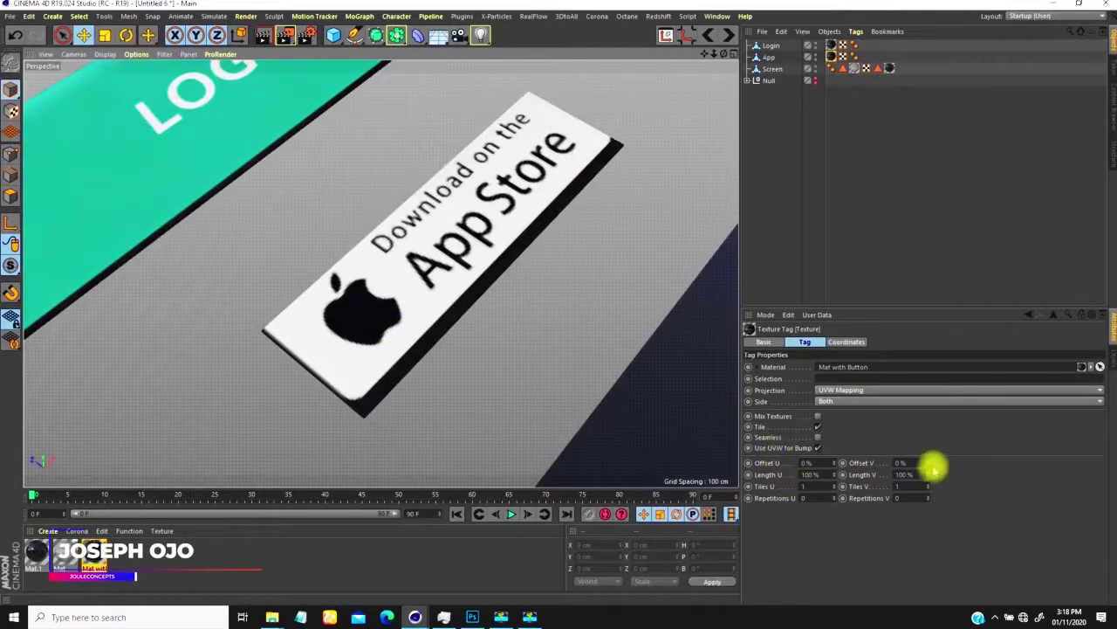
click(928, 461)
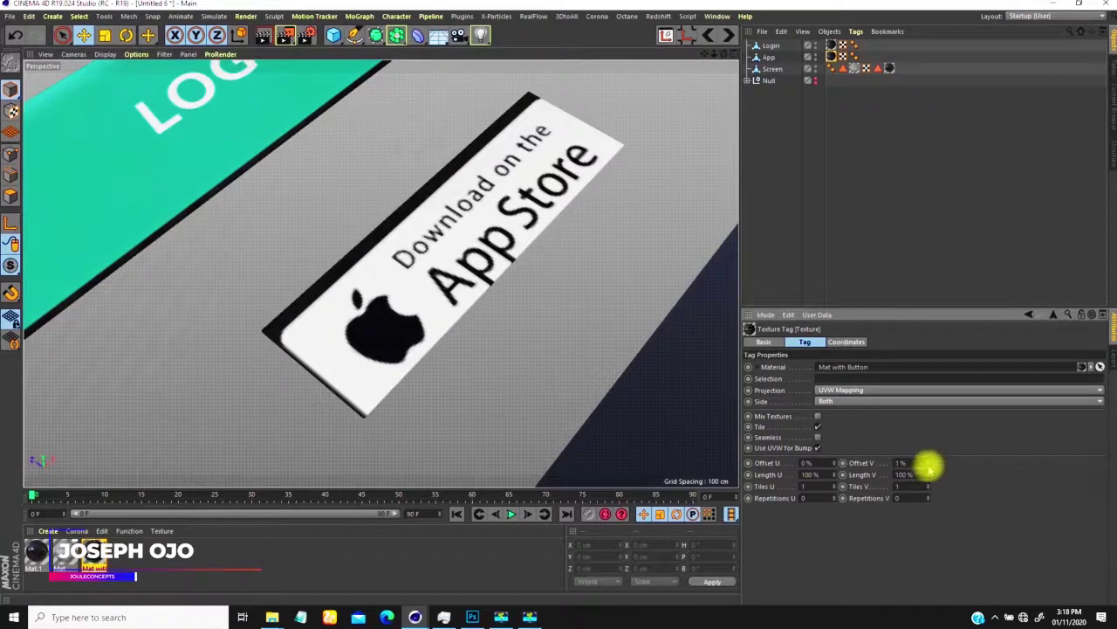
alt+click(928, 465)
alt+click(928, 465)
alt+click(928, 466)
alt+click(928, 466)
alt+click(928, 465)
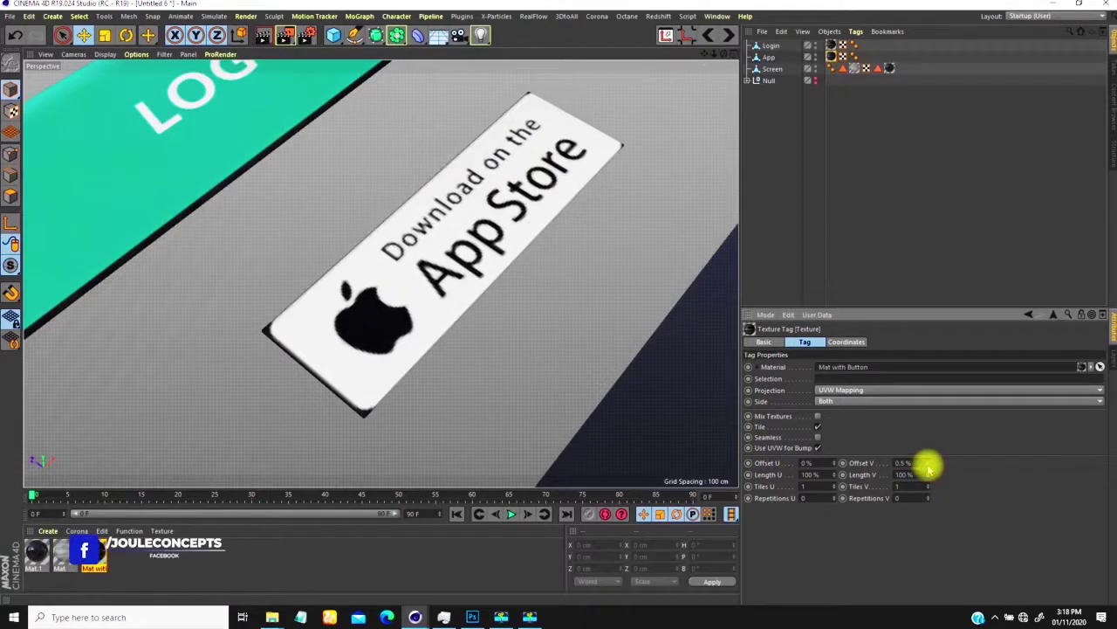
drag(835, 460, 835, 461)
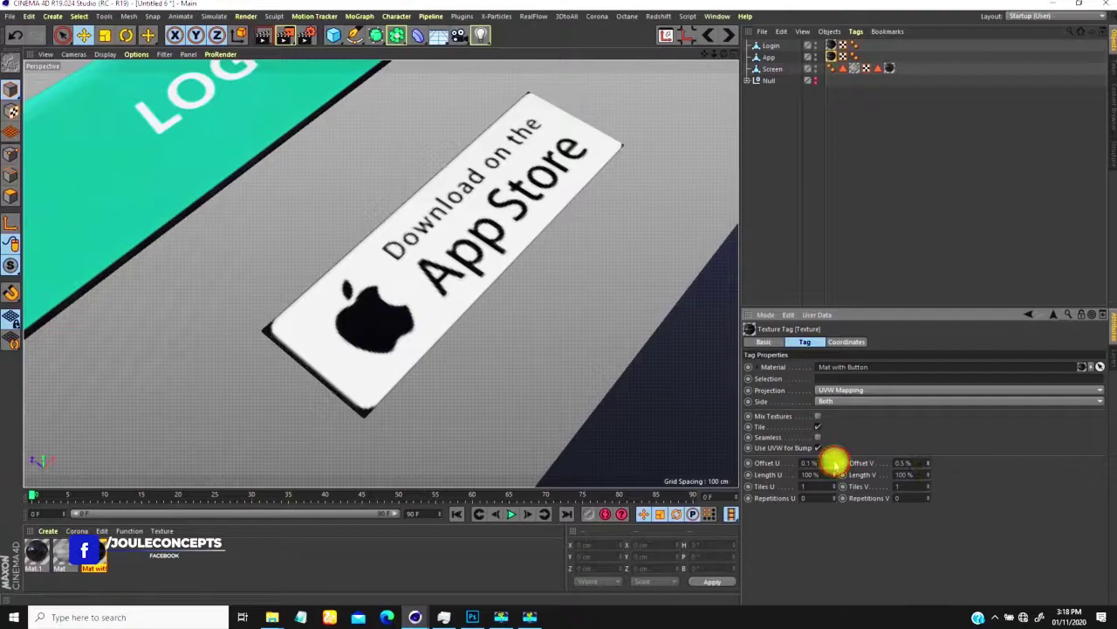